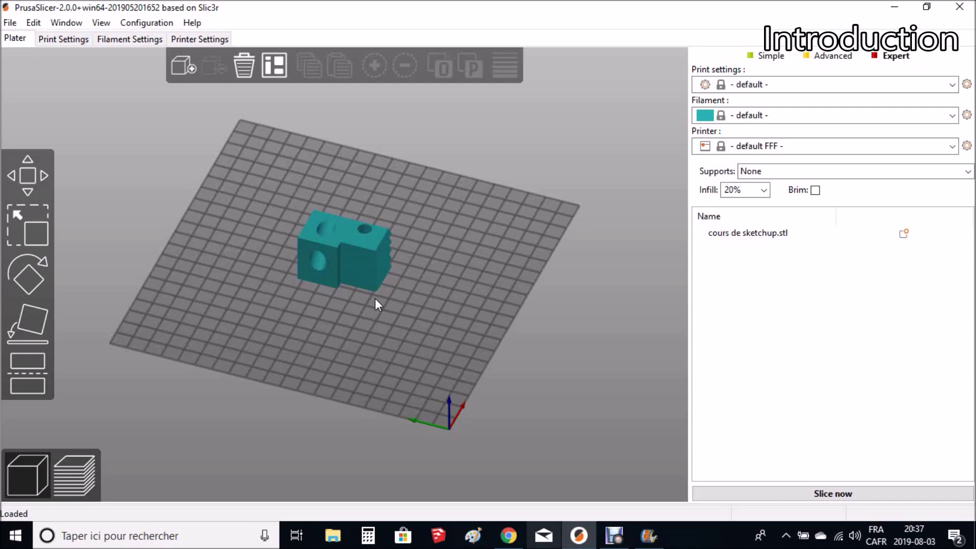
- Examine the cours de sketchup.stl part on the print bed from different angles and distances
scroll(374, 295, "up", 5)
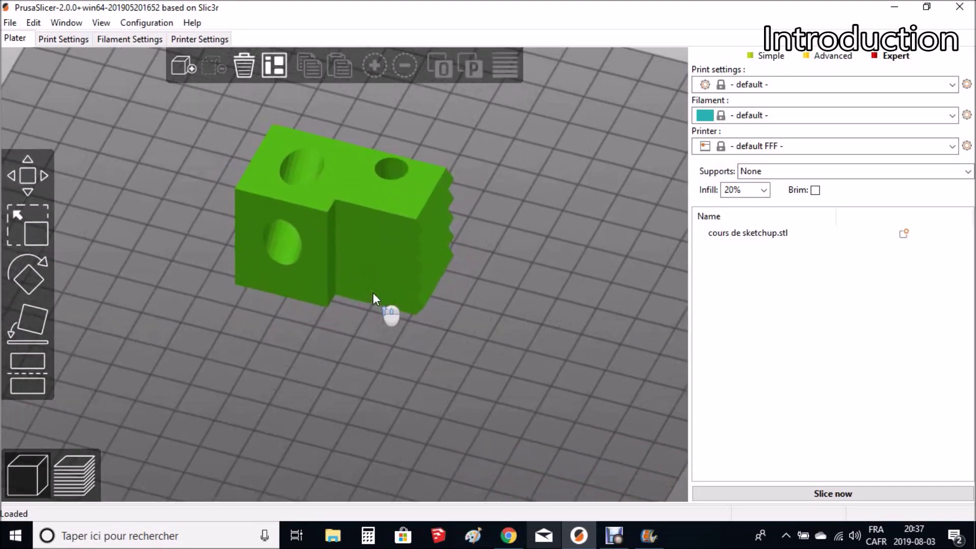
mouse_move(386, 346)
left_mouse_down()
mouse_move(400, 342)
mouse_move(392, 344)
left_mouse_up()
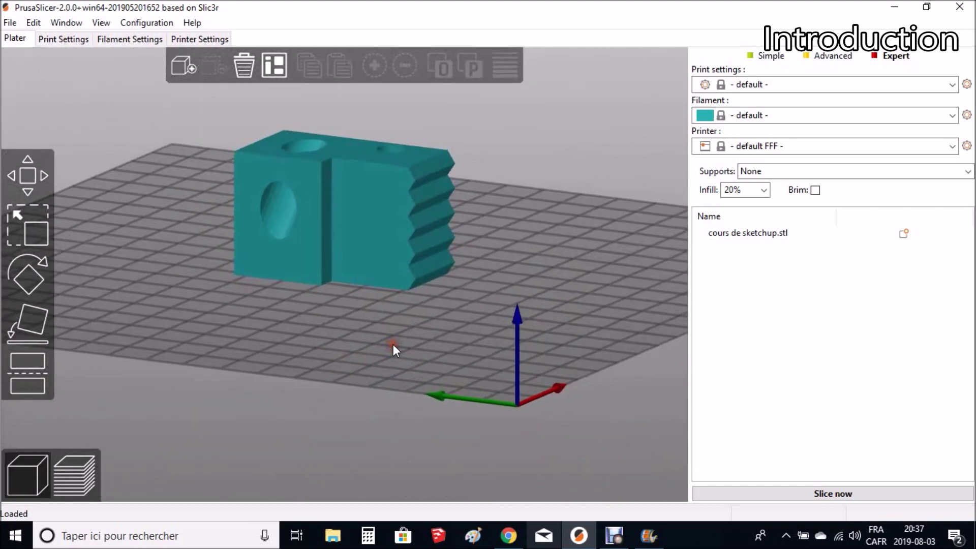
left_click_drag(498, 267, 370, 309)
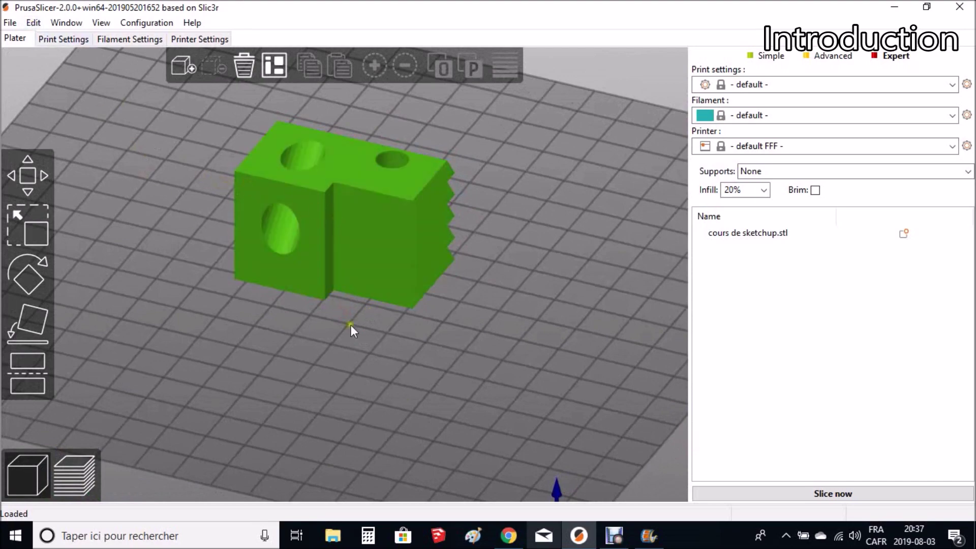
scroll(361, 420, "down", 2)
scroll(356, 250, "up", 7)
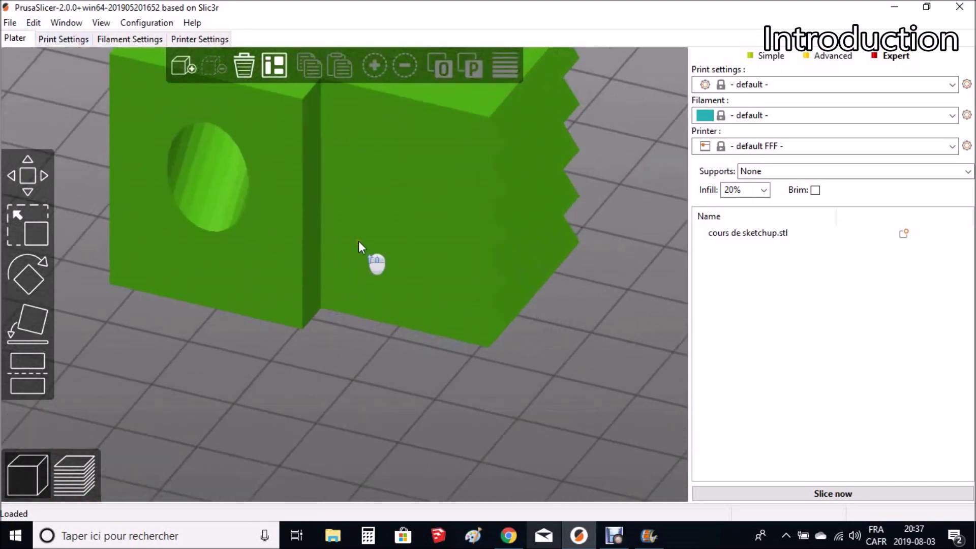
scroll(364, 471, "down", 5)
left_click(748, 233)
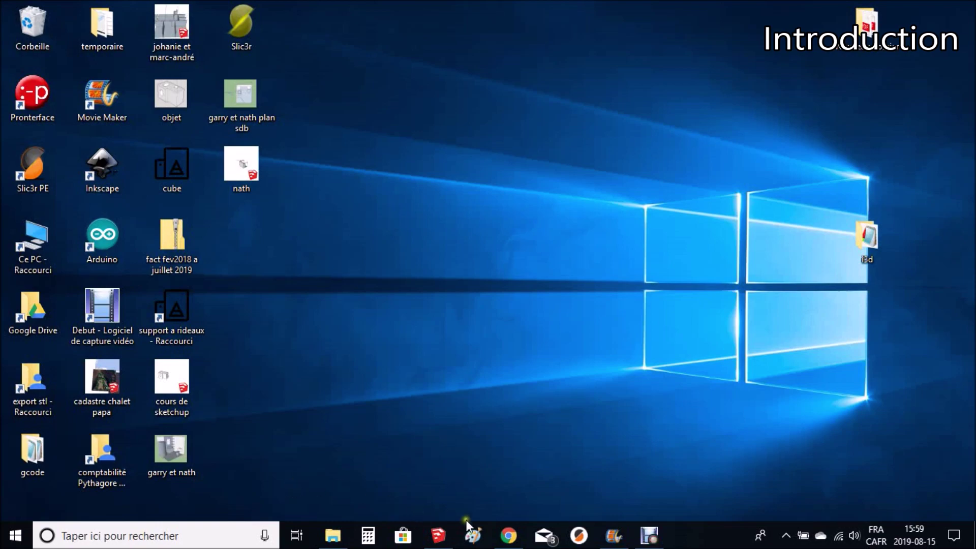
- Switch to Chrome and open the Initiation à Sketchup manual through its link in the Support au video (liens) document
left_click(509, 535)
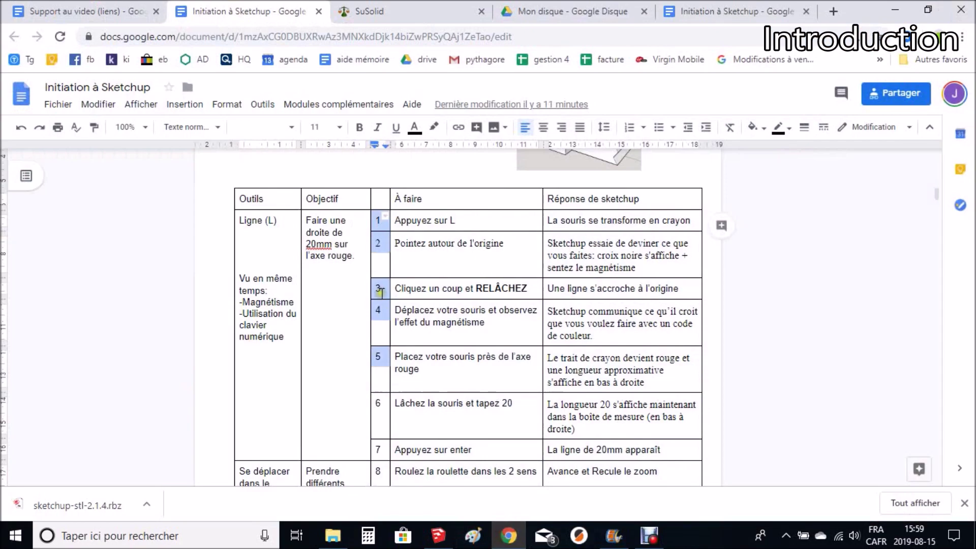
left_click(132, 12)
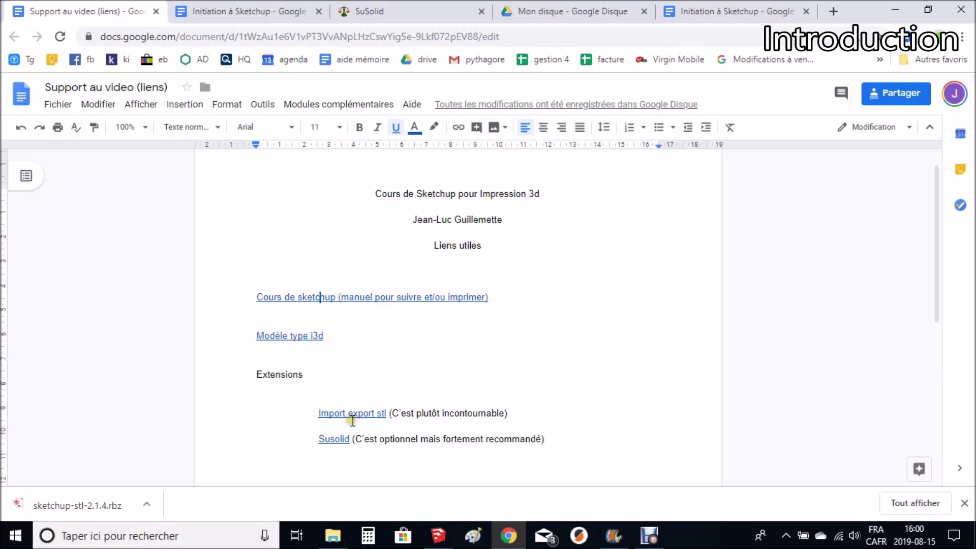
left_click(435, 298)
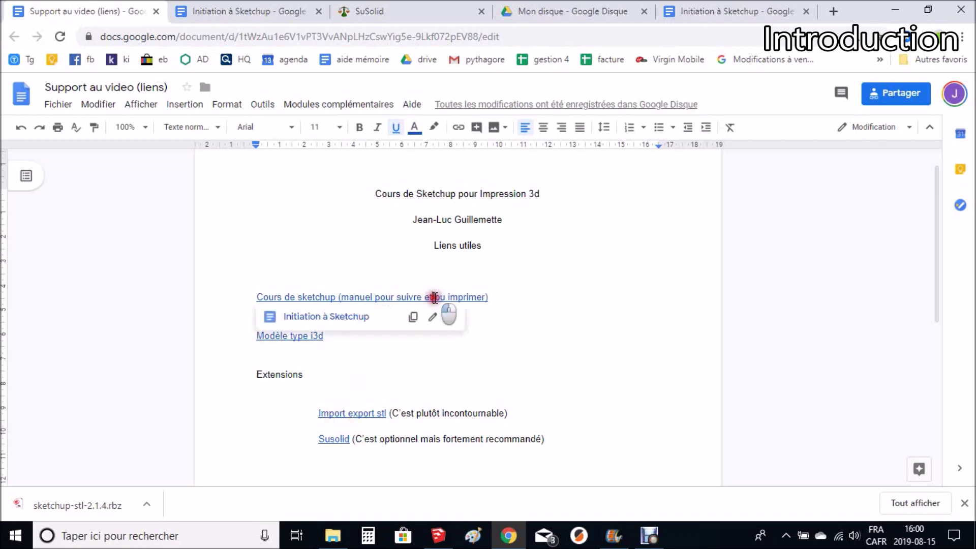
left_click(345, 319)
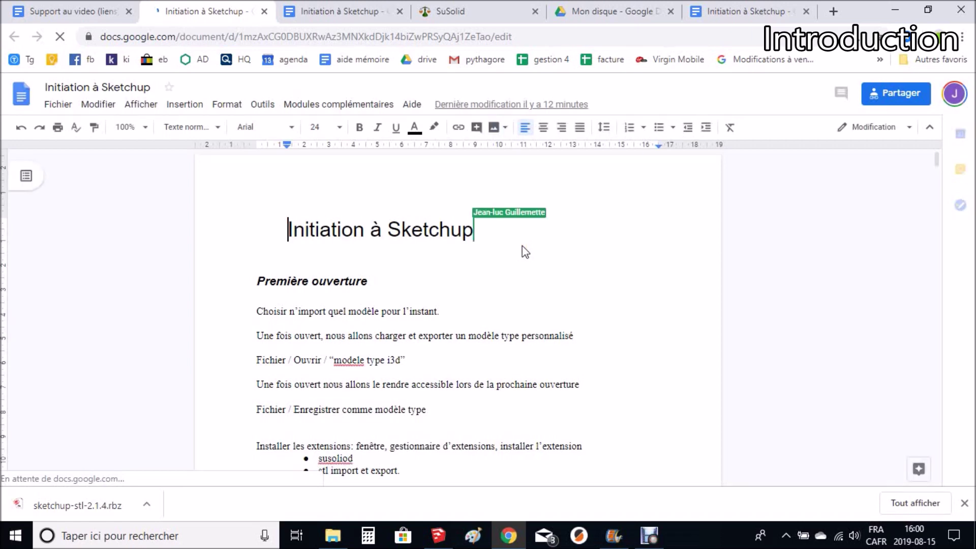
- Look through the manual from the shortcut table to the first Ligne (L) exercise, examining its instruction and response columns
scroll(420, 330, "down", 8)
scroll(420, 330, "down", 10)
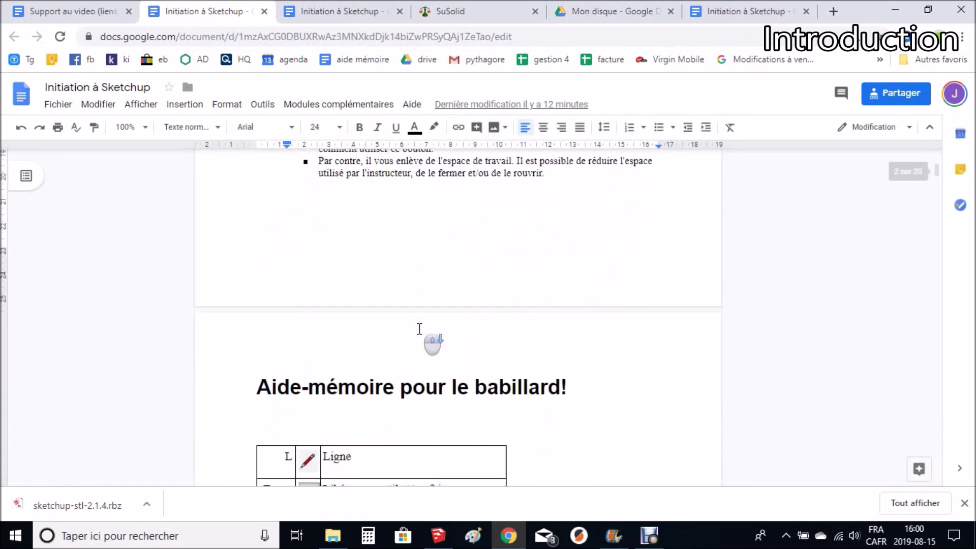
scroll(420, 329, "down", 4)
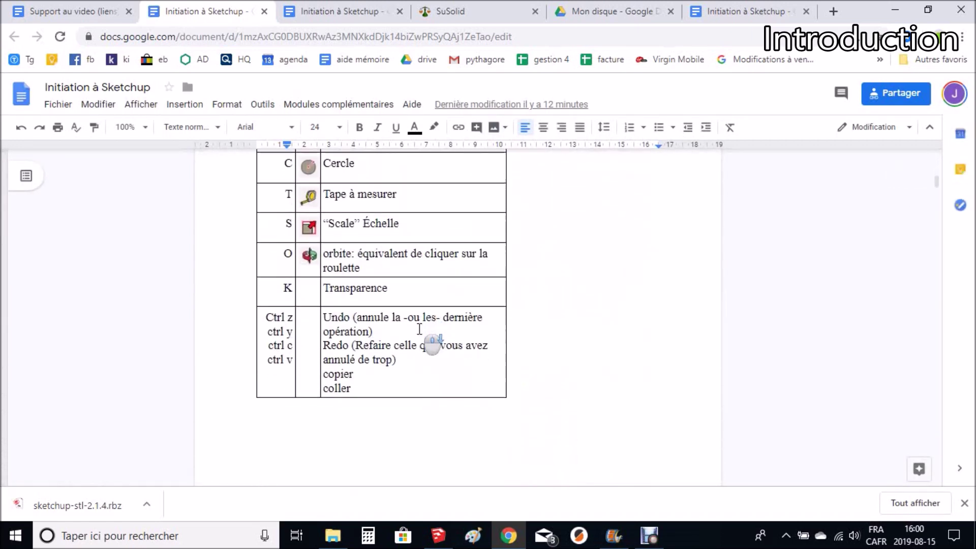
scroll(420, 329, "down", 10)
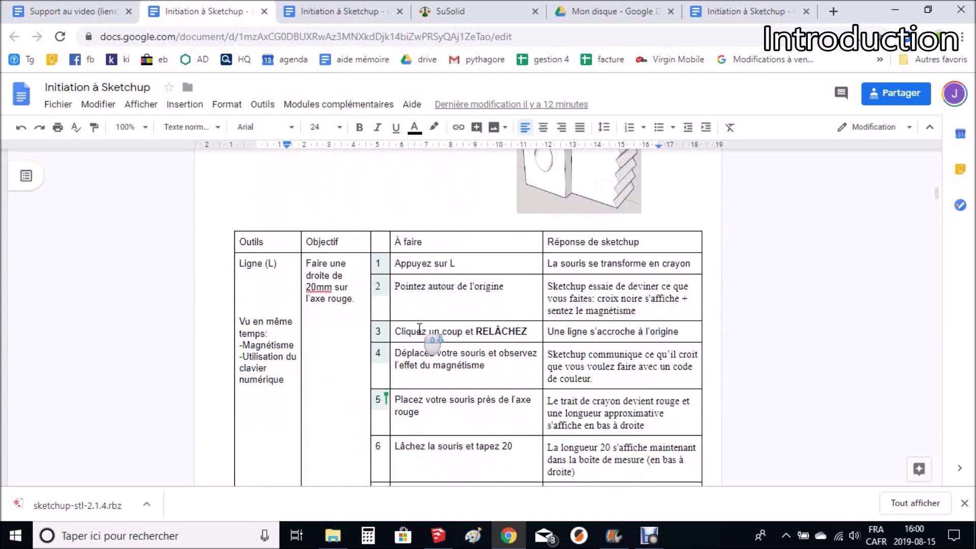
scroll(417, 328, "down", 1)
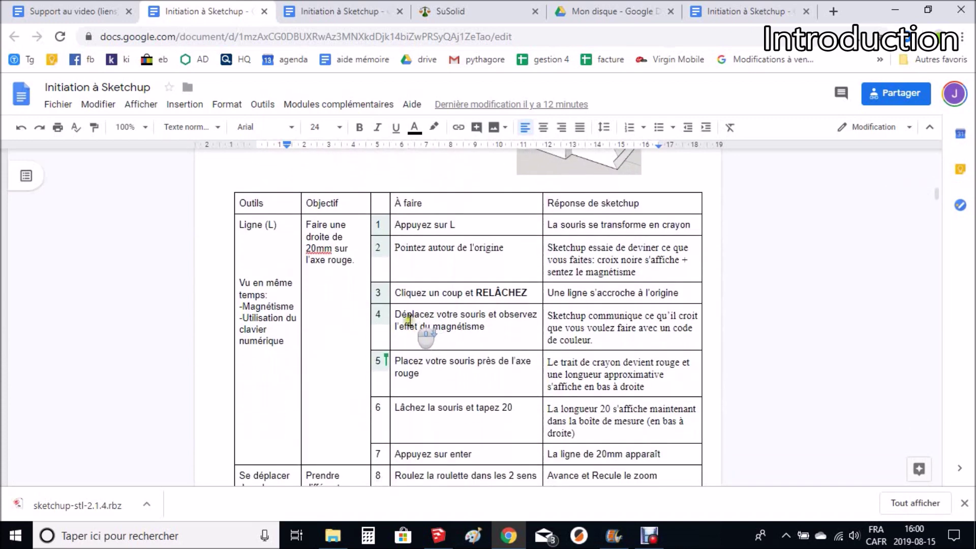
left_click(382, 265)
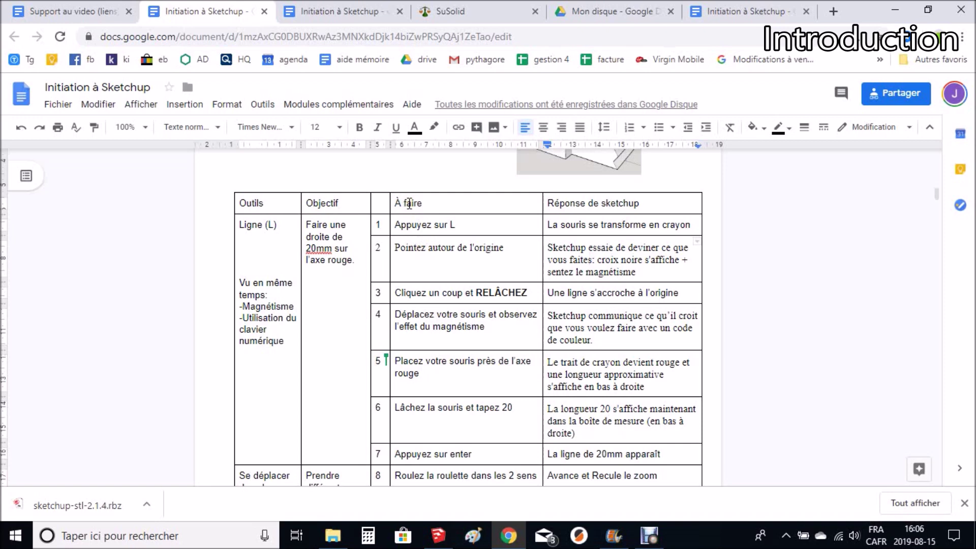
left_click_drag(396, 225, 462, 225)
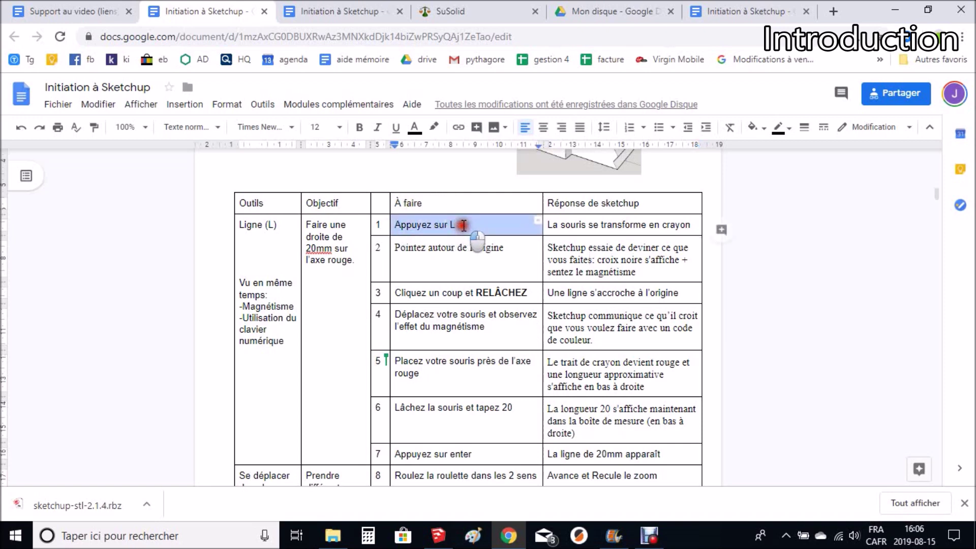
left_click(551, 224)
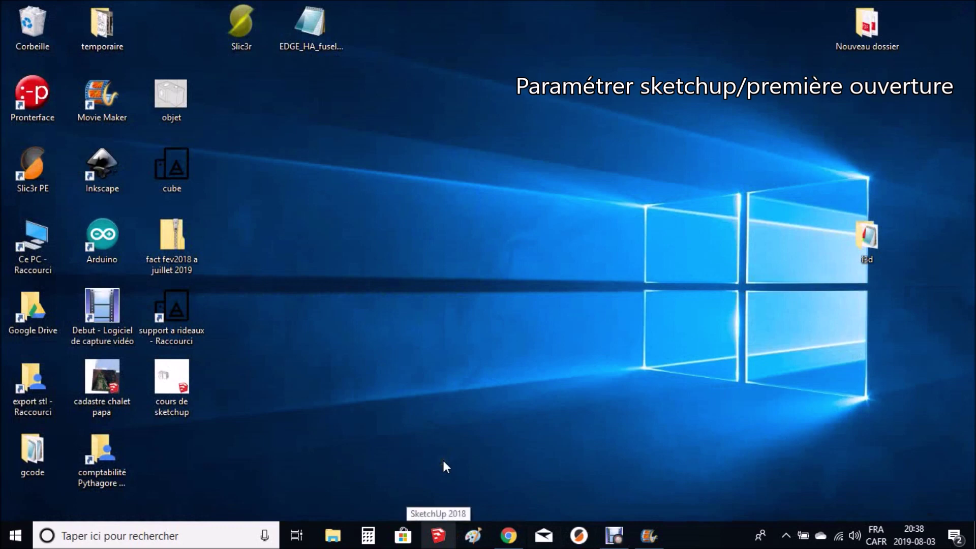
- Launch SketchUp 2018 and start a model with the Modèle de base - Pieds et Pouces template
left_click(436, 538)
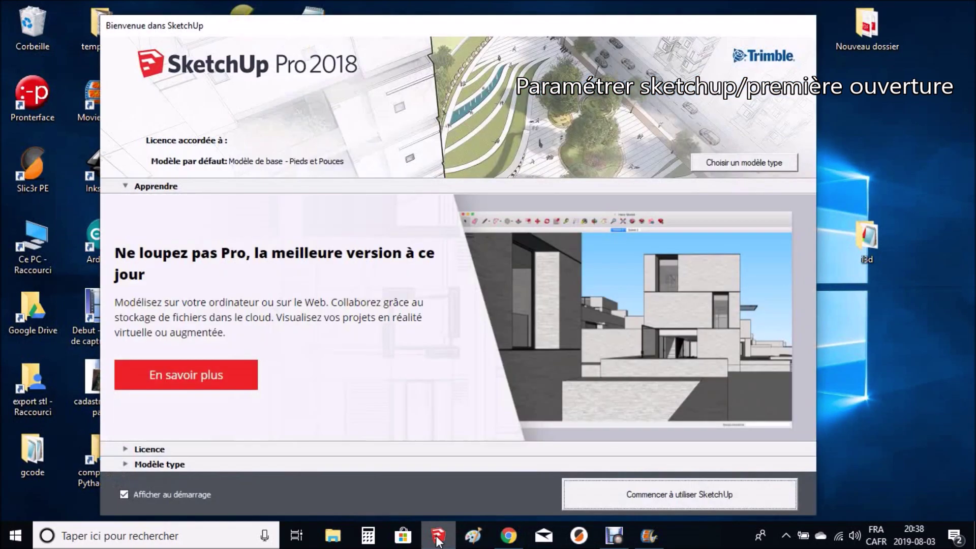
left_click(773, 164)
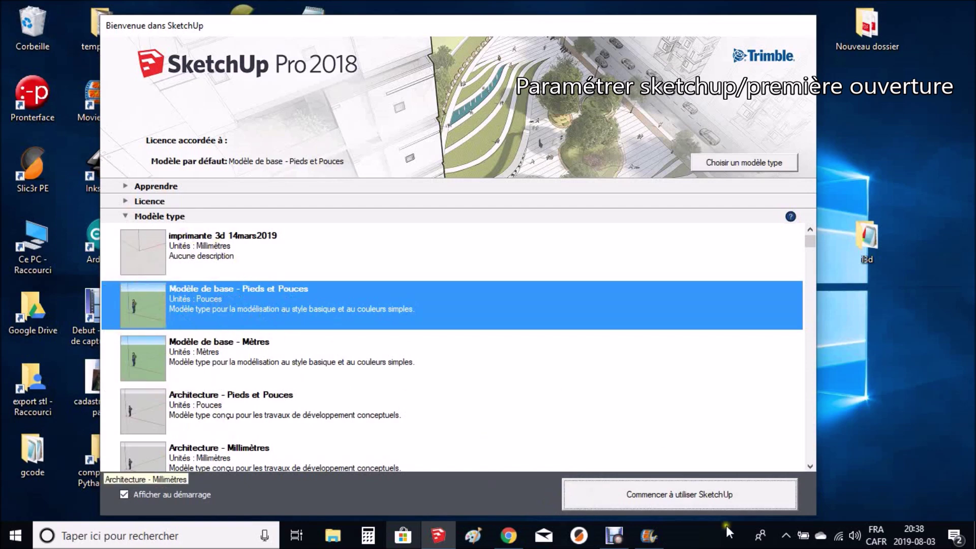
left_click(667, 494)
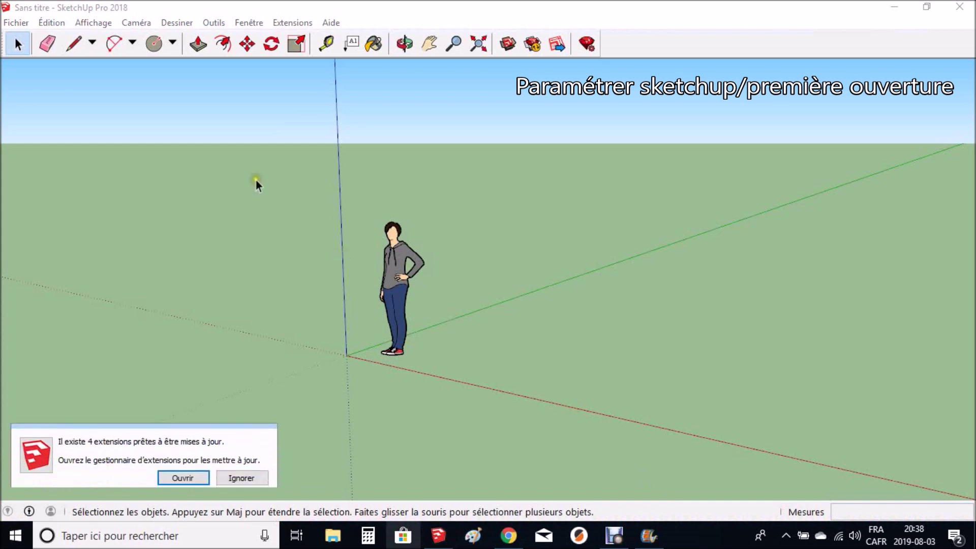
- Open the modele type i3d file from the nested sketchup 2018 folders inside the desktop's i3d folder
left_click(16, 22)
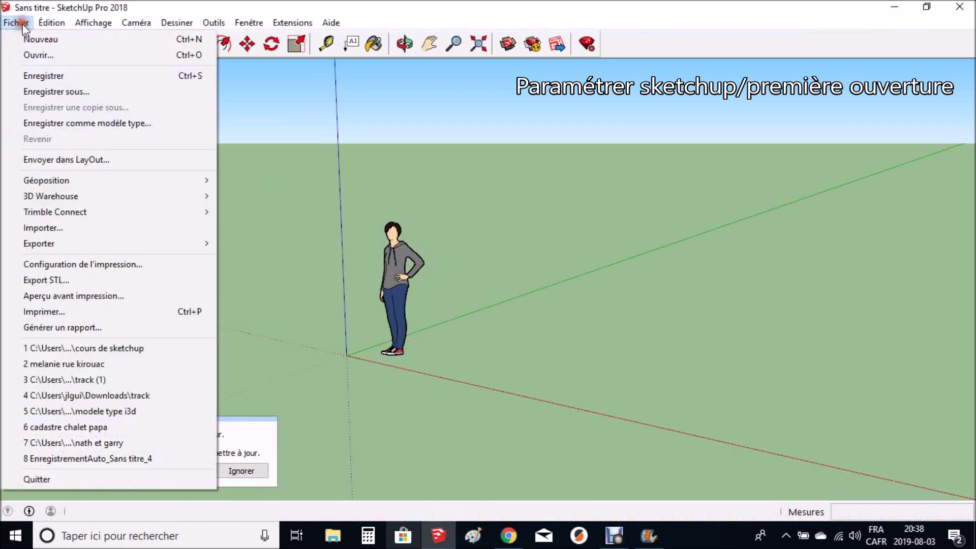
left_click(37, 55)
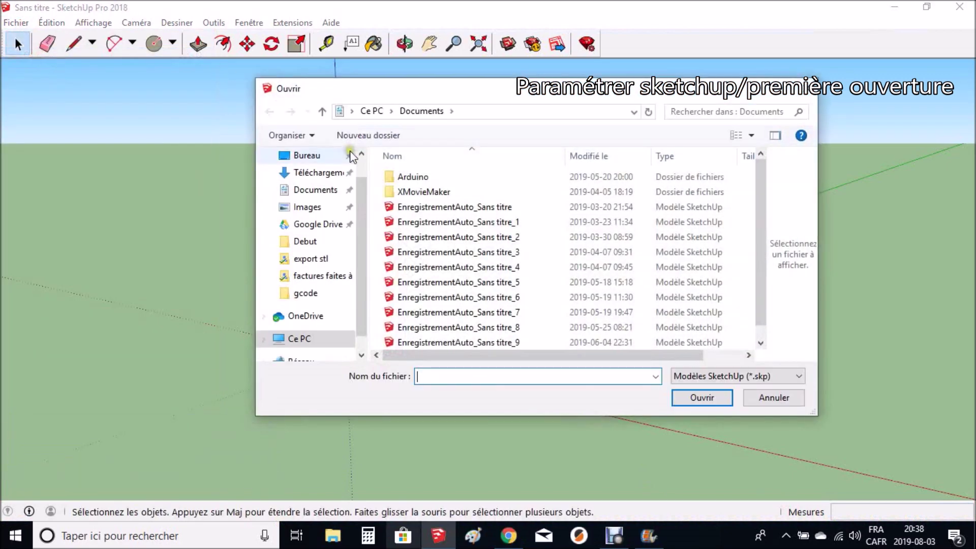
left_click(305, 157)
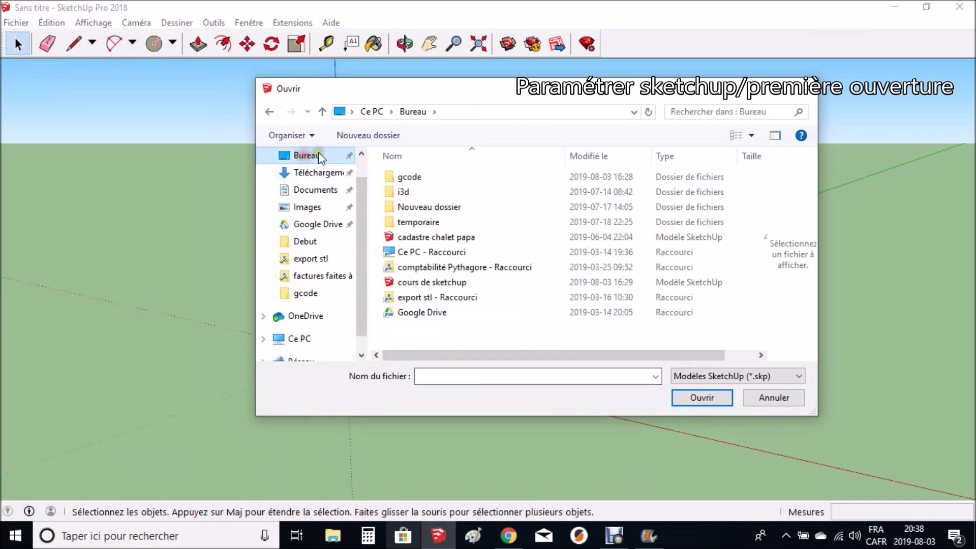
double_click(405, 193)
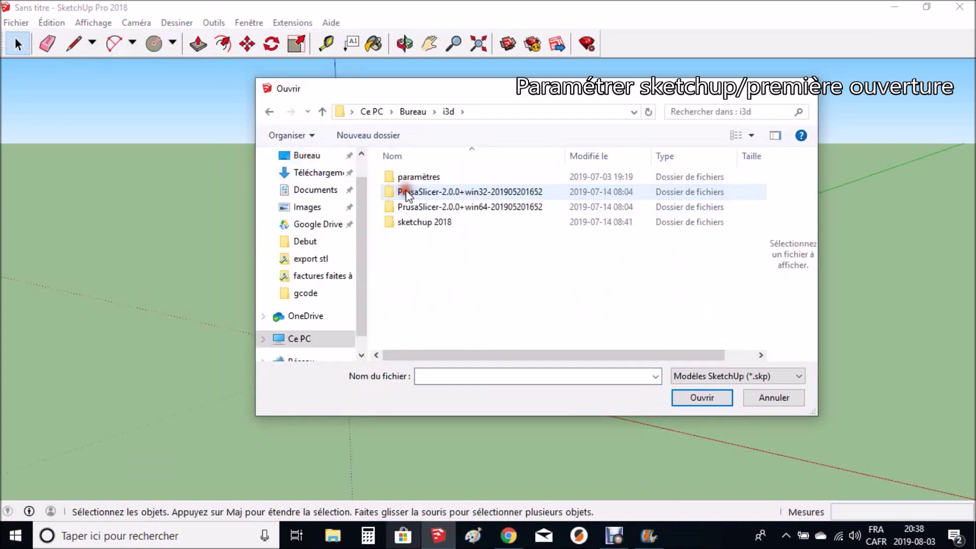
double_click(420, 220)
left_click(410, 177)
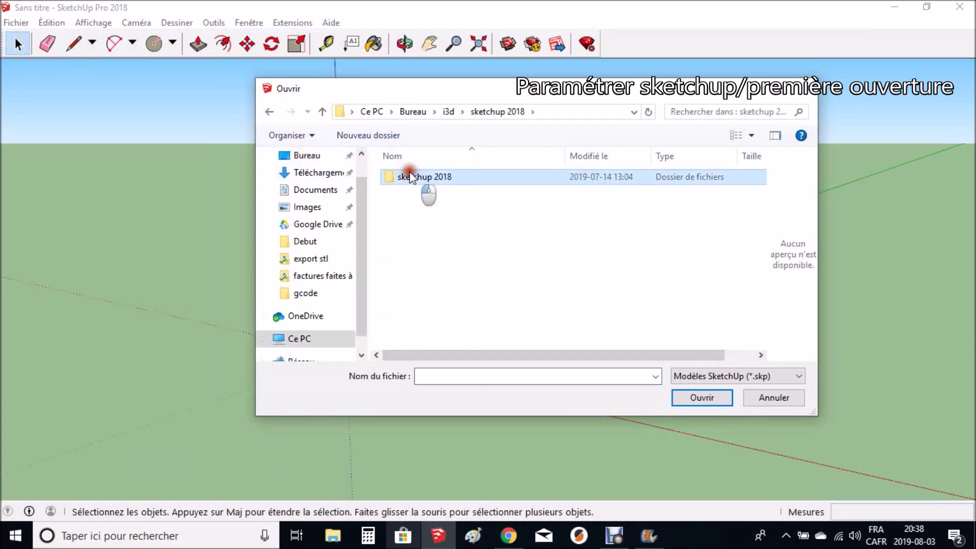
double_click(411, 177)
left_click(415, 209)
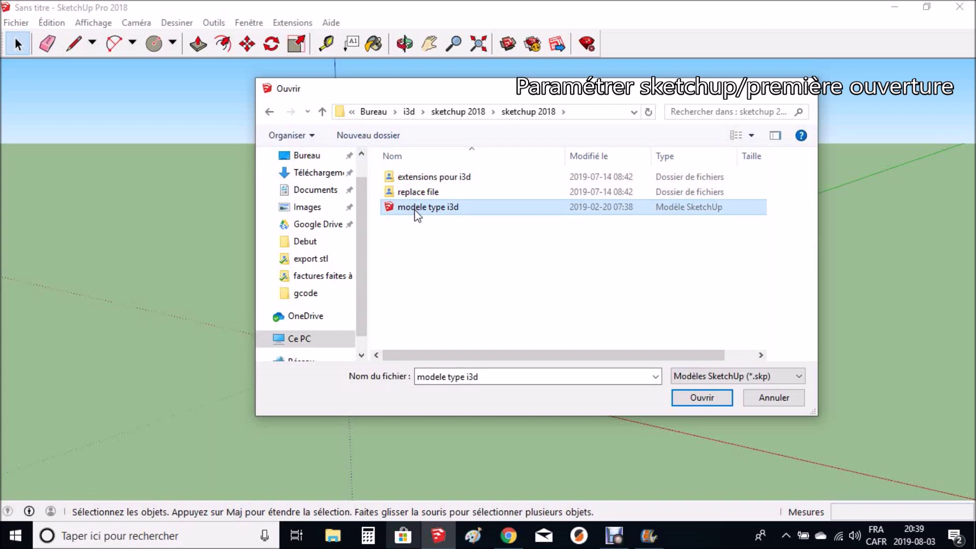
left_click(701, 400)
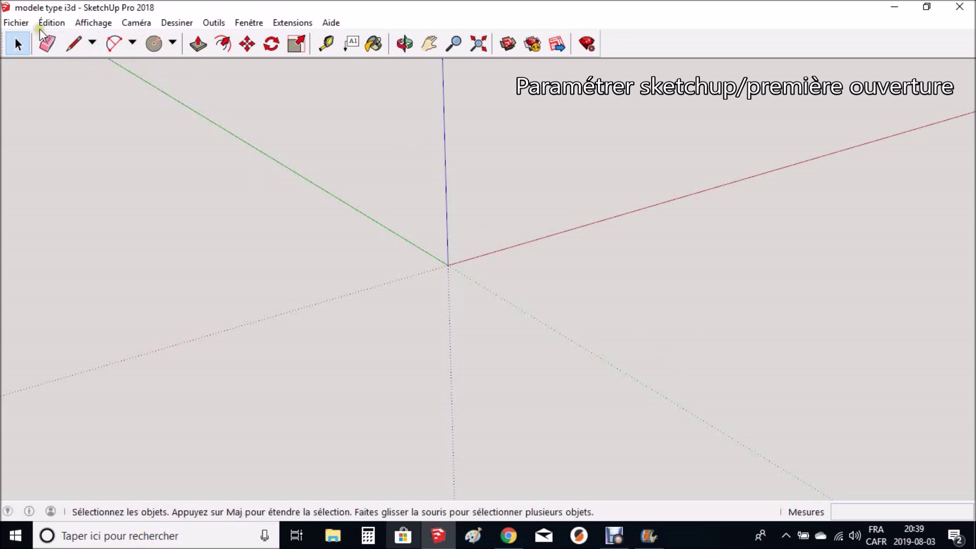
- Save the open model as the default template under the name "imprimante 3d 3 aout2019", with the matching .skp file name
left_click(25, 24)
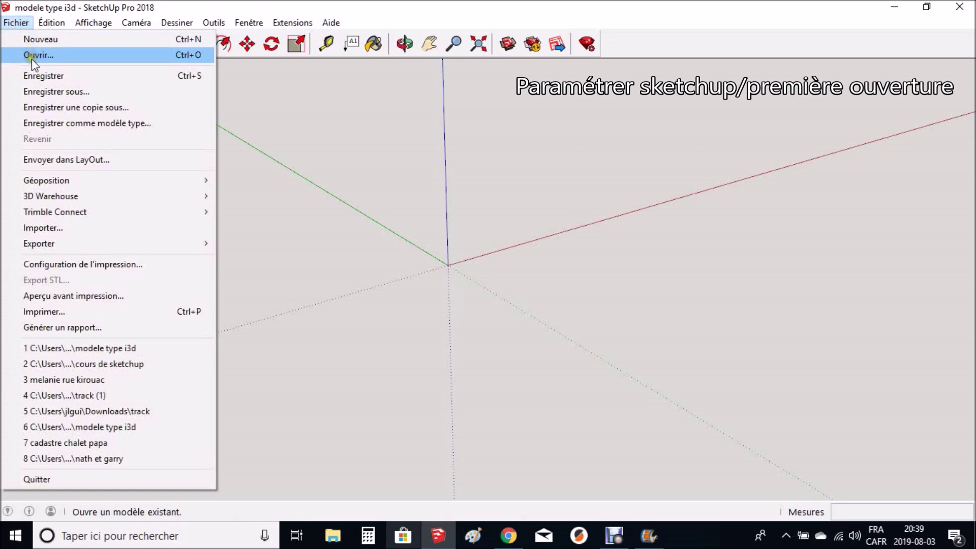
left_click(55, 124)
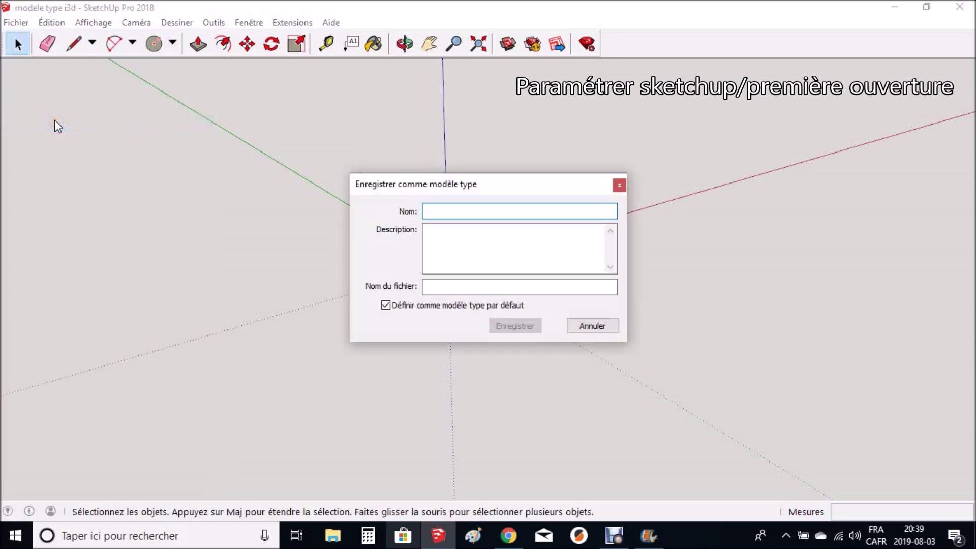
type("imprimante 3d 3")
type("aout2019")
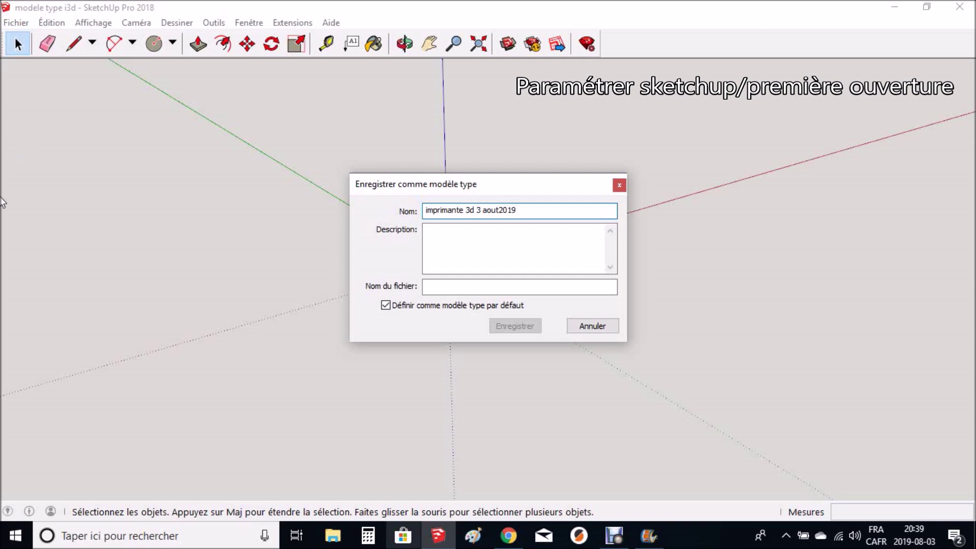
left_click(427, 287)
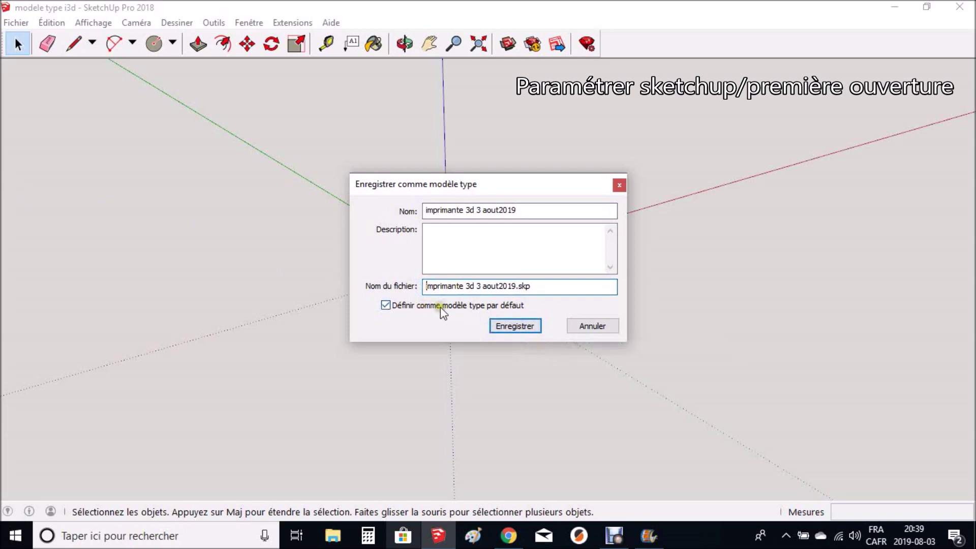
left_click(521, 328)
left_click(522, 328)
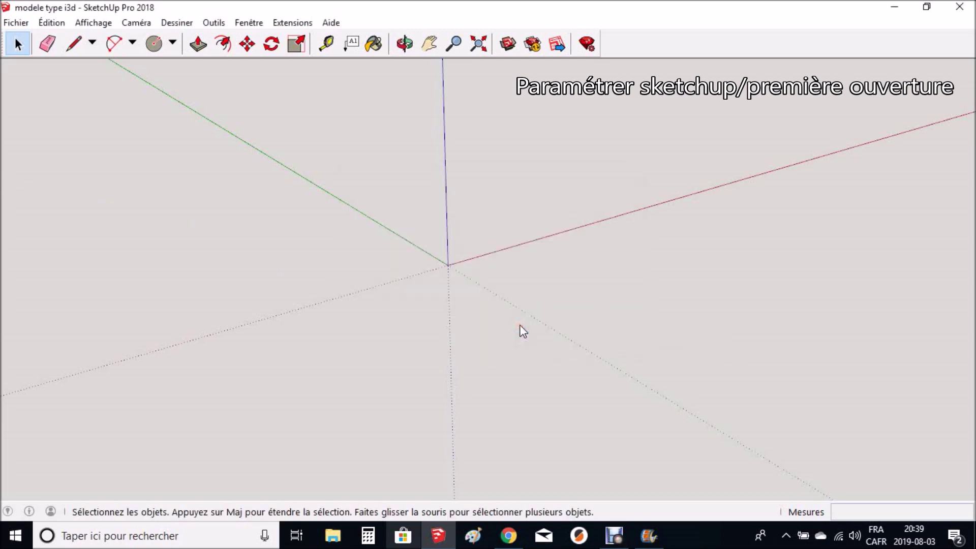
- Restart SketchUp and begin a new model from the imprimante 3d 3 aout2019 template
left_click(960, 8)
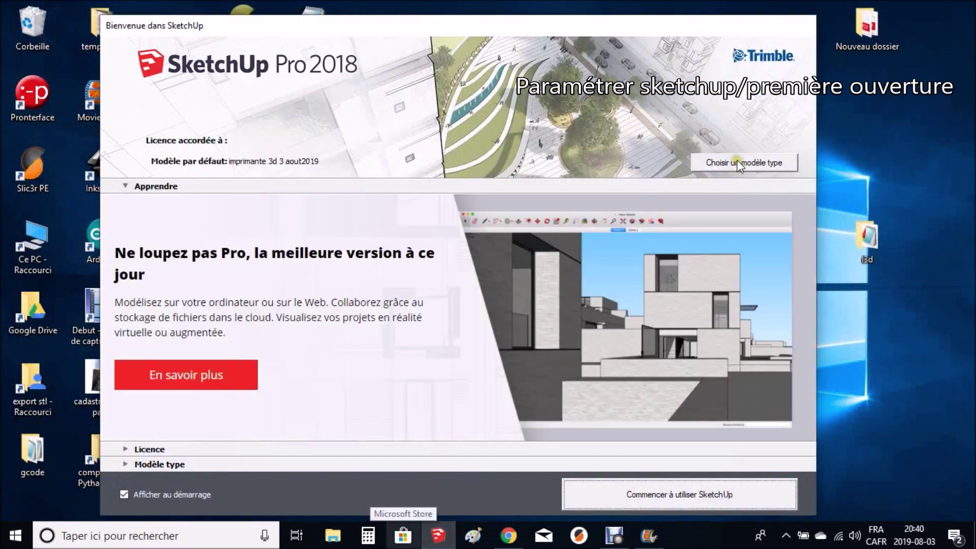
left_click(738, 164)
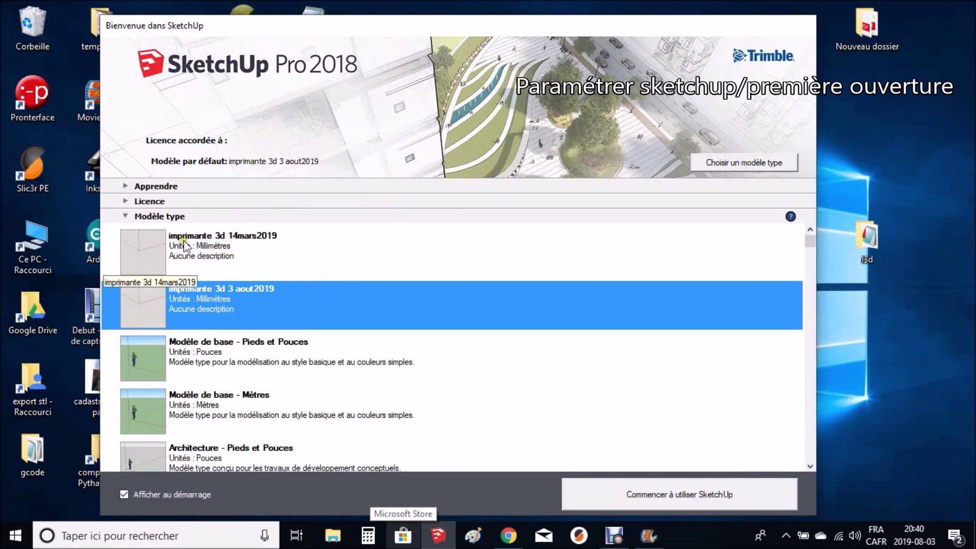
left_click(224, 297)
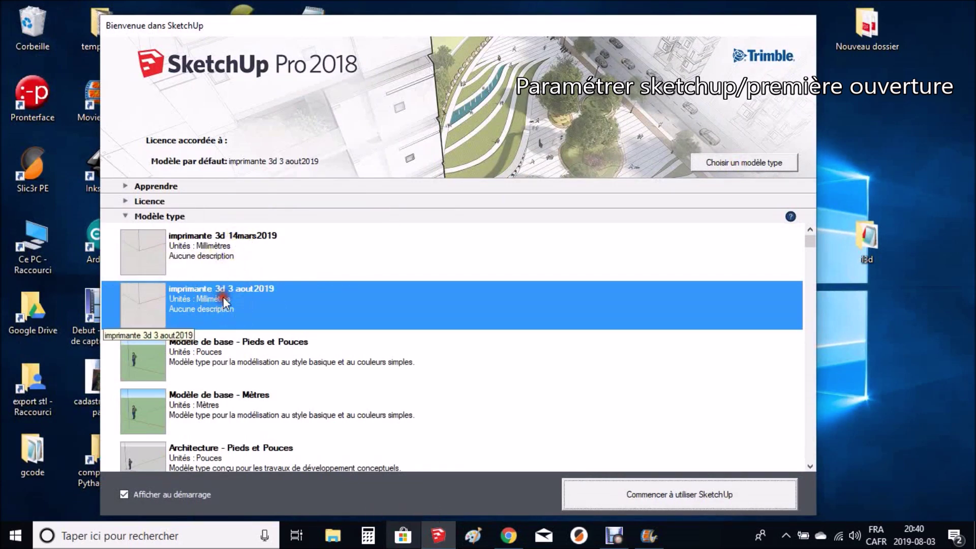
left_click(661, 497)
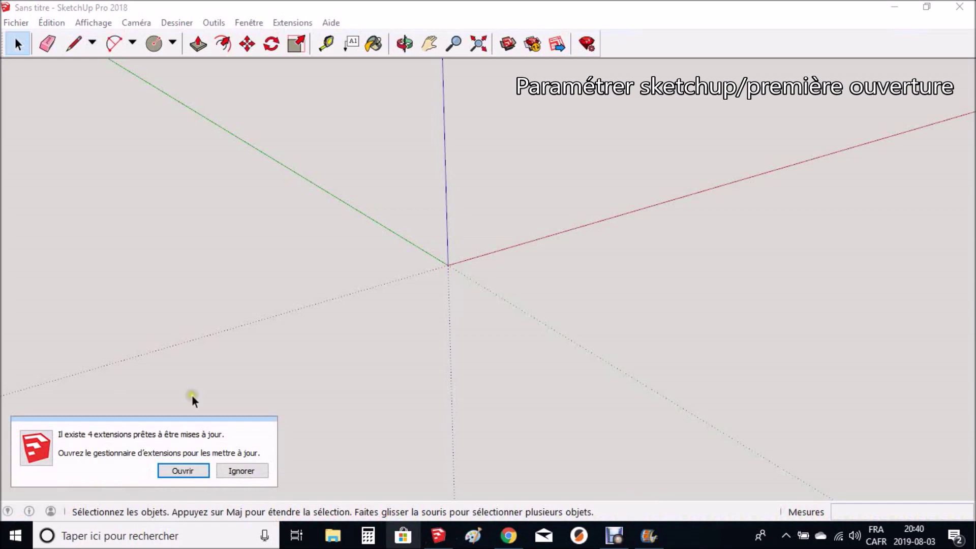
- Ignore the extension update notice, start installing an extension through the Extension Manager, and browse to the Bureau folder
left_click(242, 472)
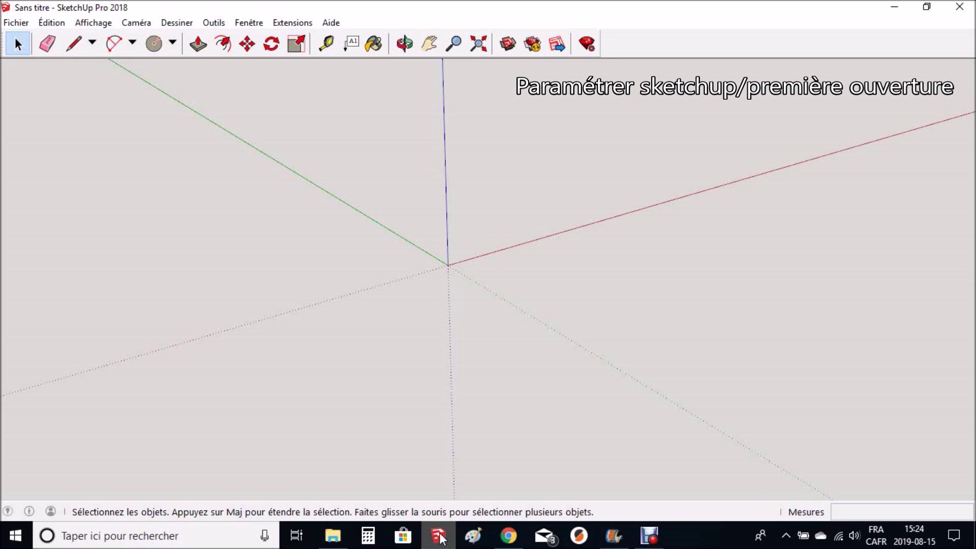
left_click(214, 23)
mouse_move(244, 25)
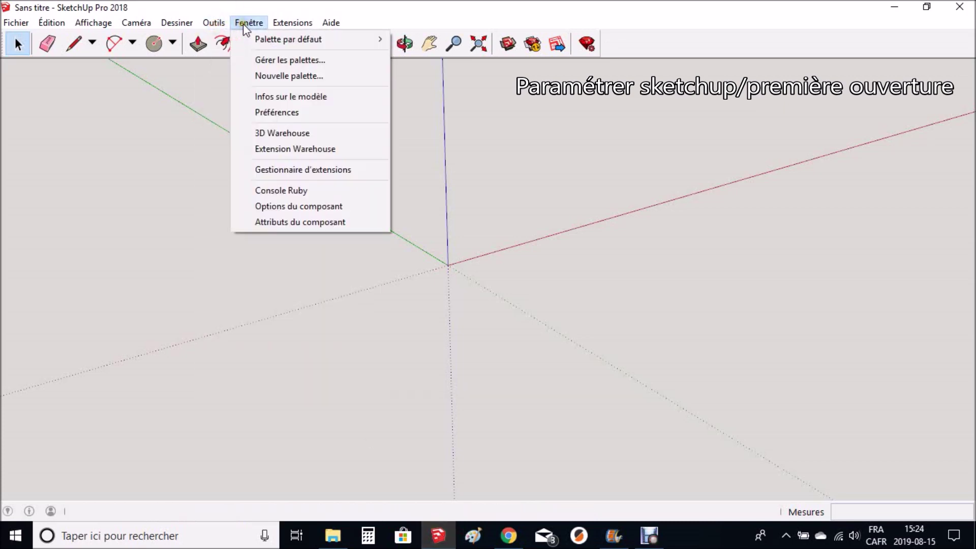
left_click(277, 170)
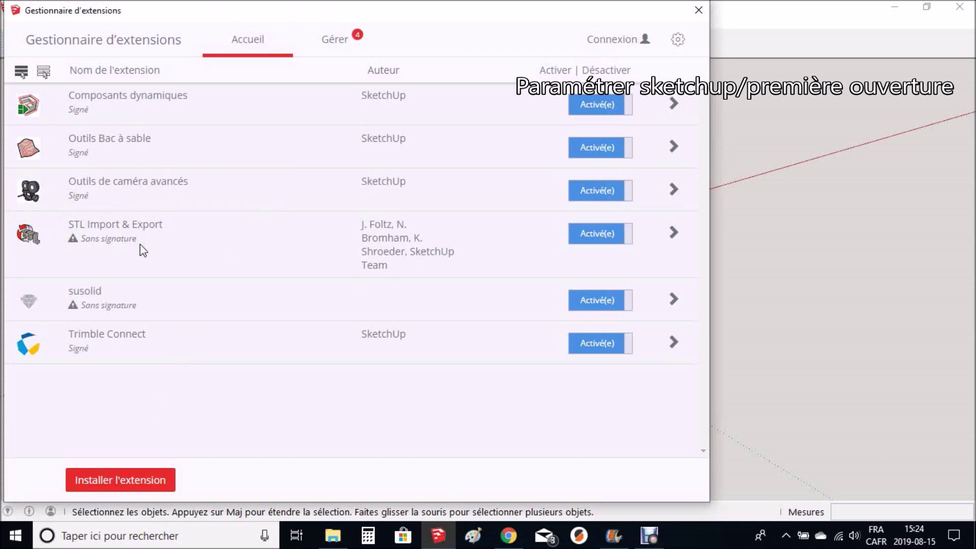
left_click(143, 482)
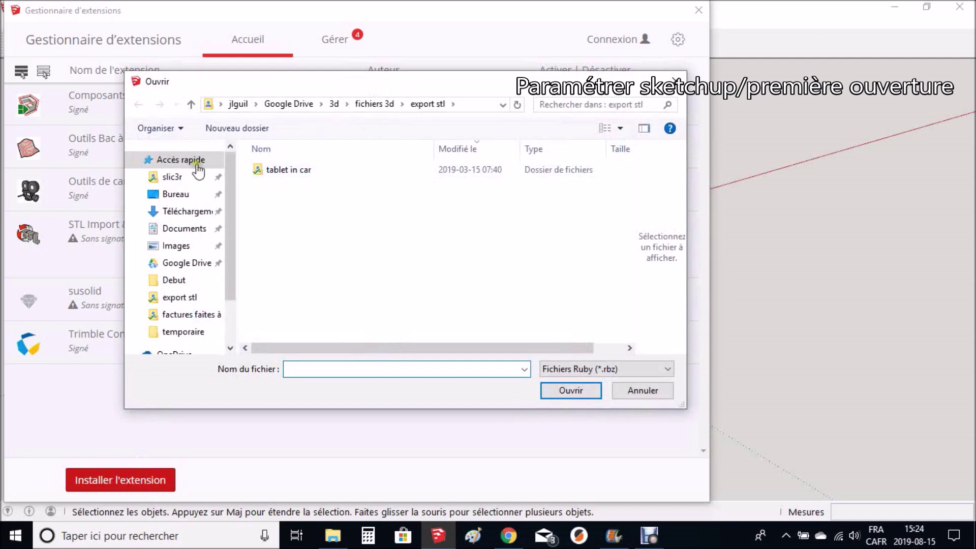
left_click(178, 196)
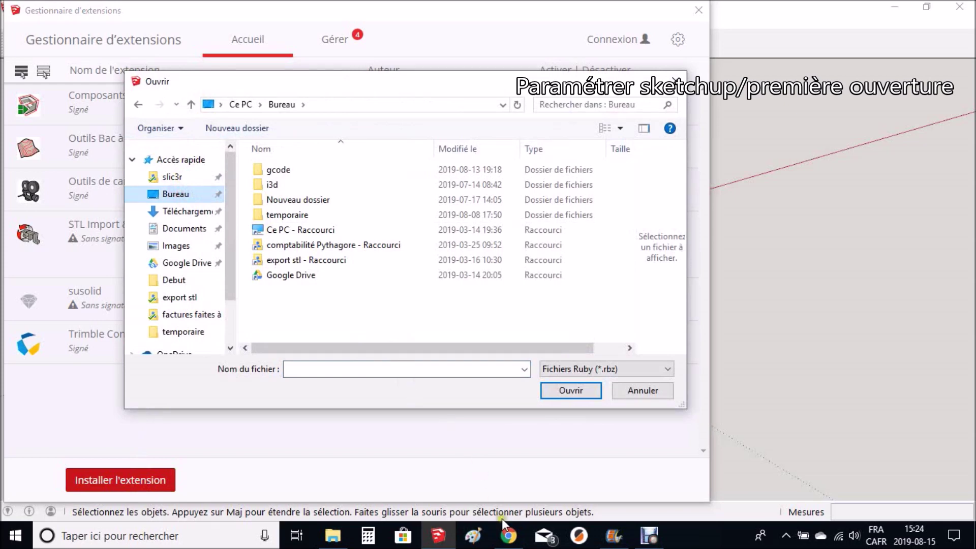
- Switch to Chrome and download sketchup-stl-2.1.4.rbz from the Drive folder linked as Import export stl in the course document
left_click(506, 535)
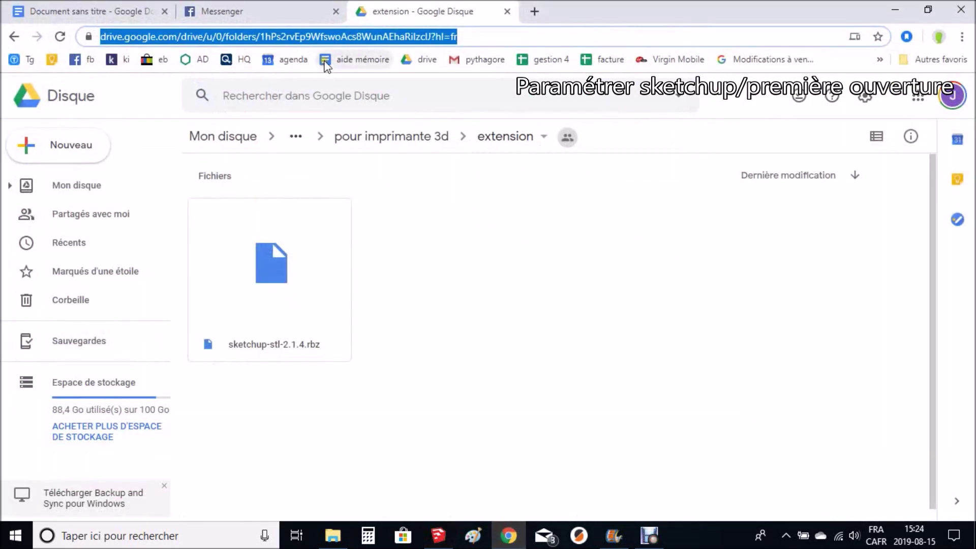
left_click(59, 17)
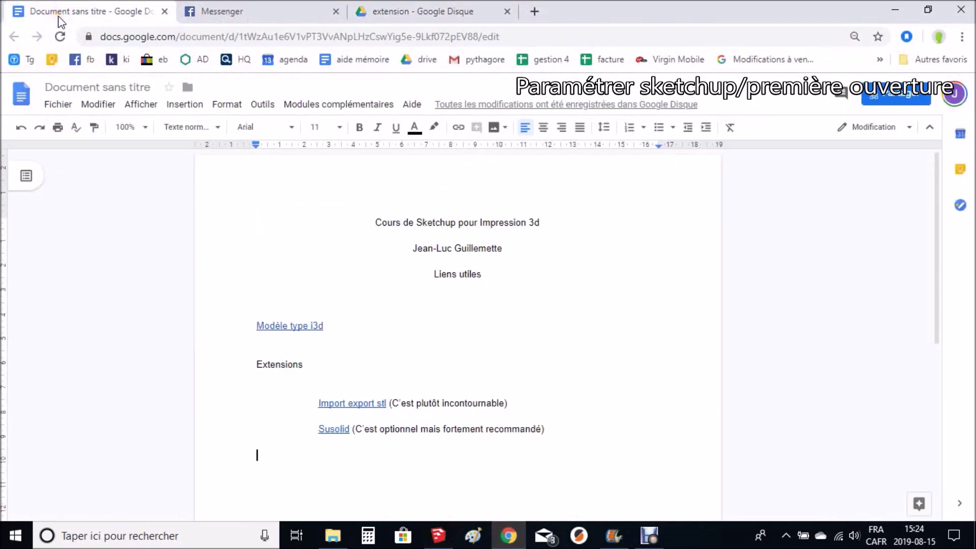
left_click(363, 406)
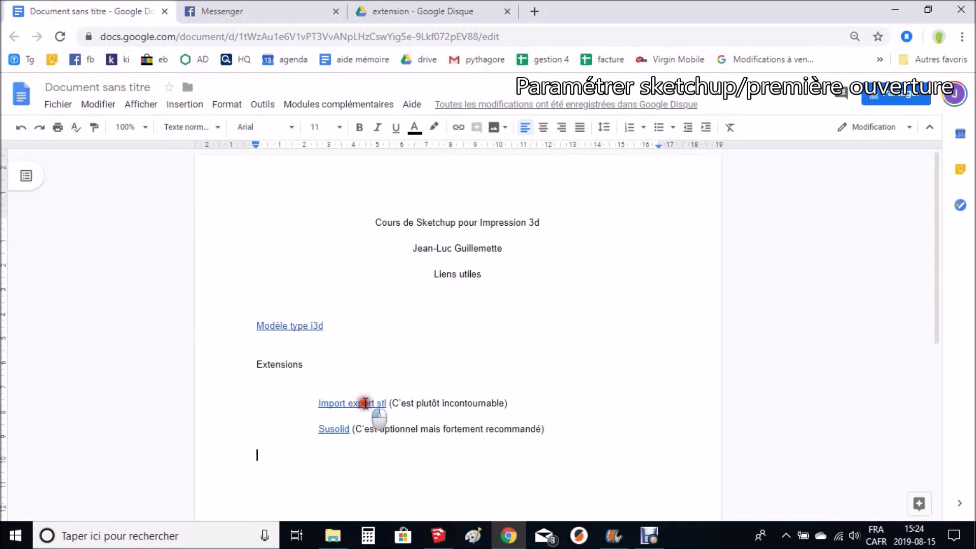
left_click(366, 423)
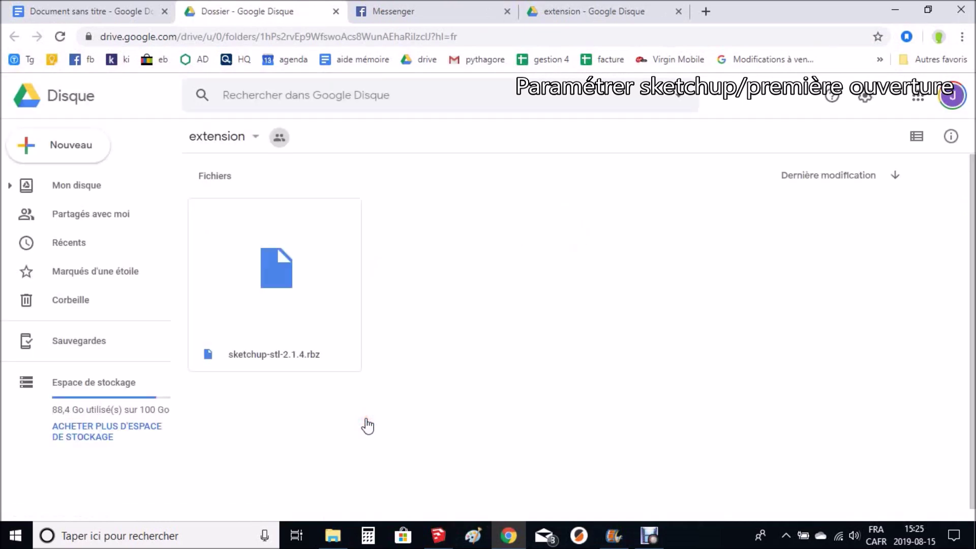
left_click(279, 268)
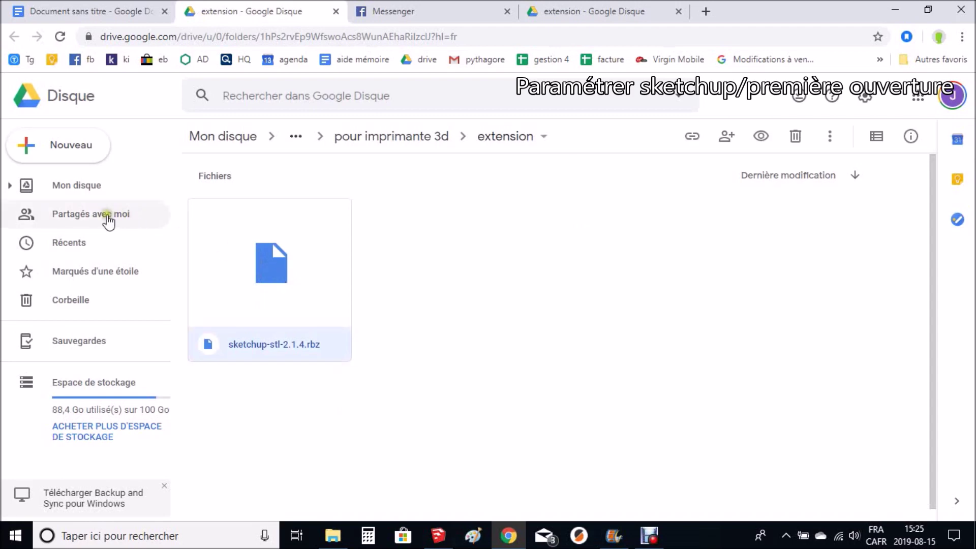
right_click(263, 256)
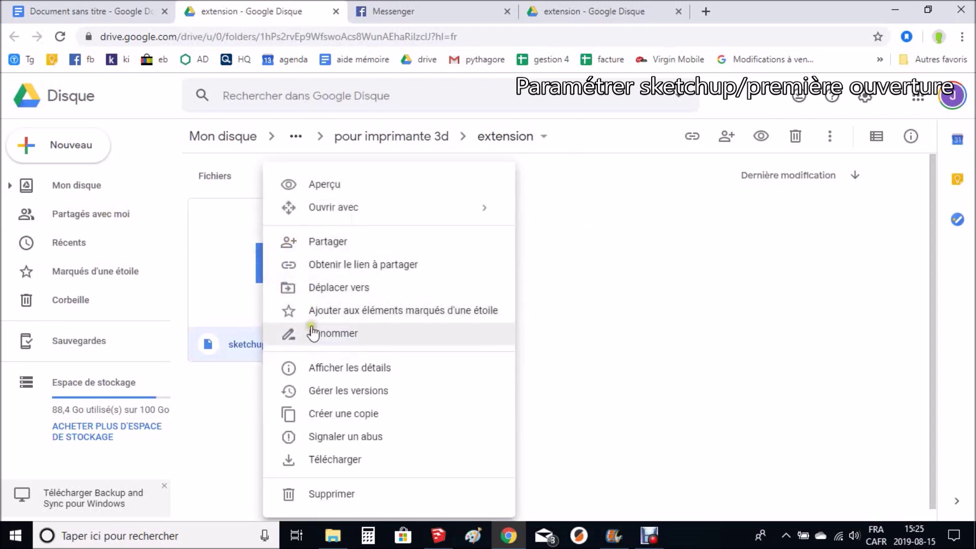
left_click(329, 460)
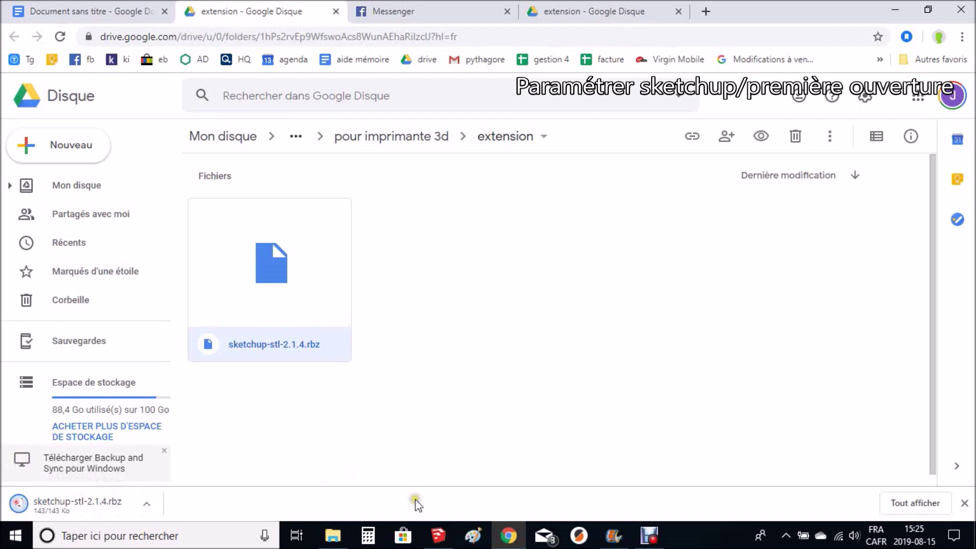
- Return to SketchUp and install the sketchup-stl-2.1.4 extension from the Téléchargements folder, ignoring the update notice
left_click(442, 538)
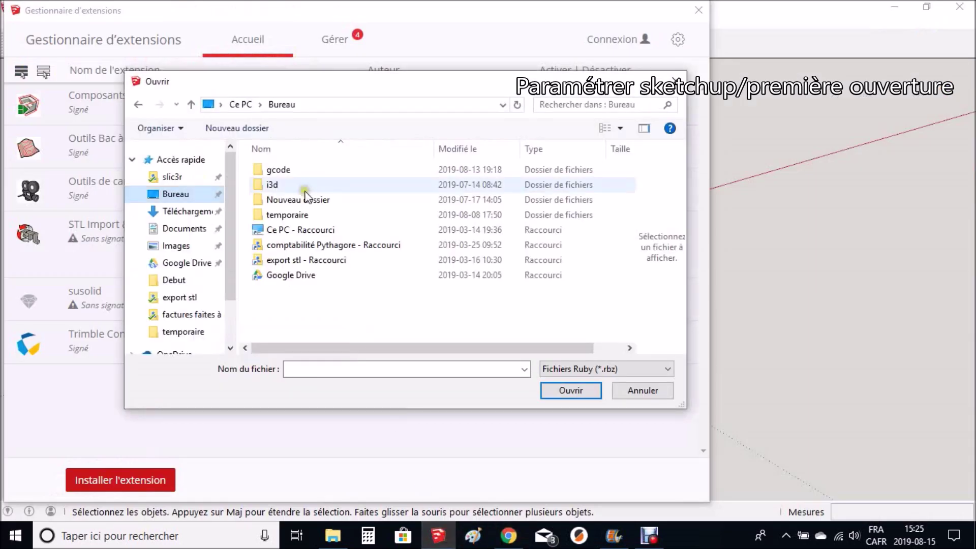
left_click(196, 213)
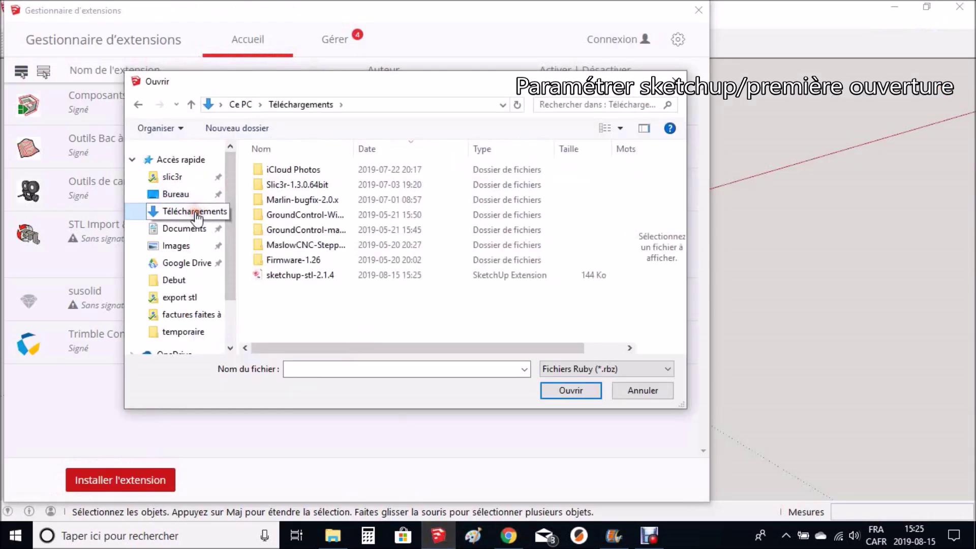
left_click(289, 276)
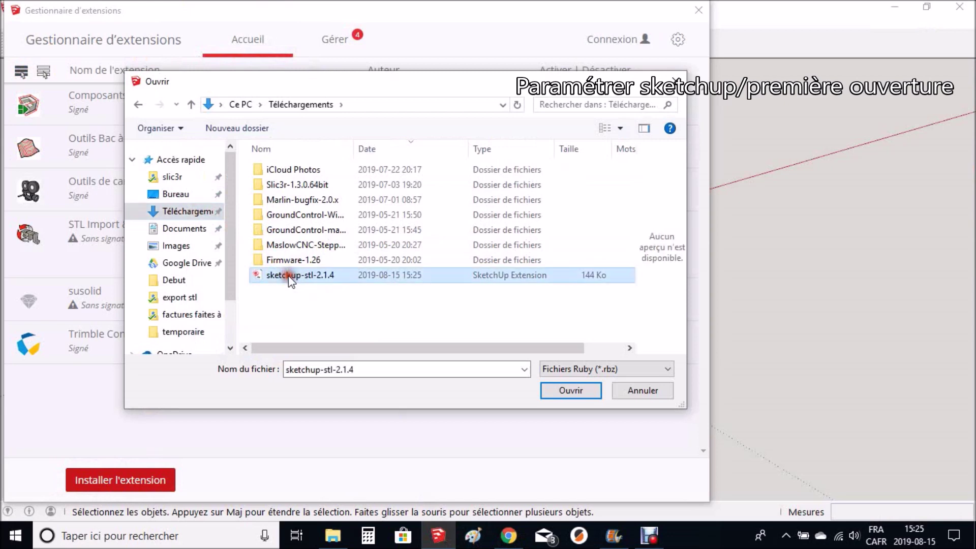
left_click(559, 389)
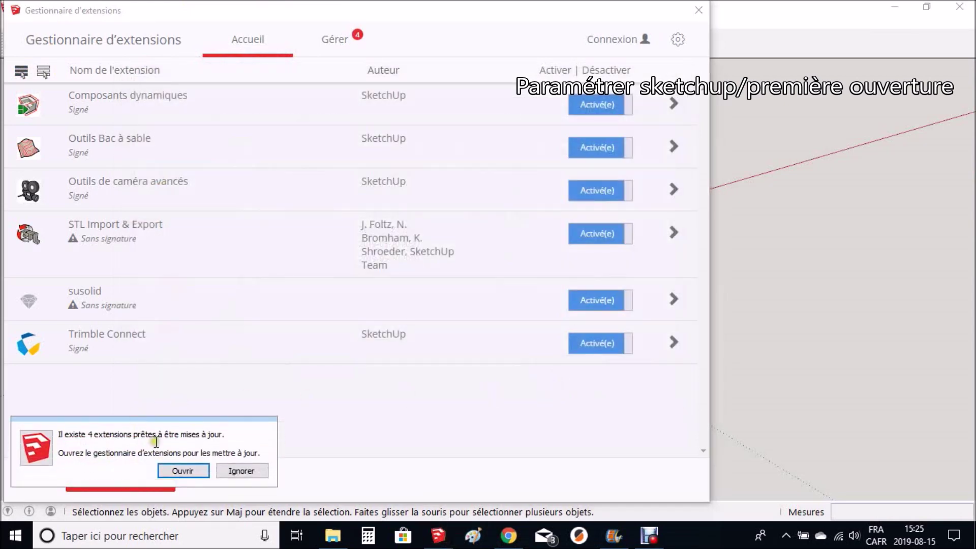
left_click(250, 471)
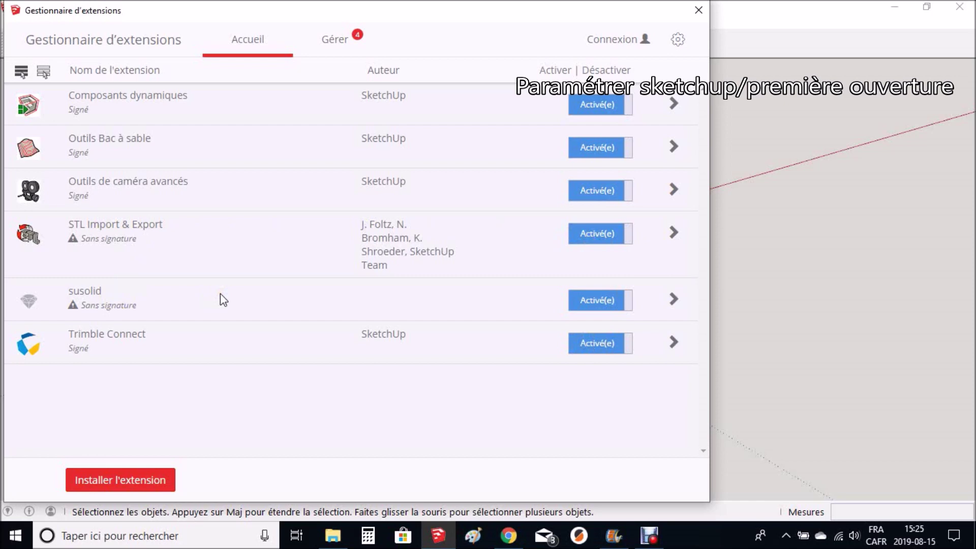
- In Chrome, follow the Susolid link in the course document and examine the free limited version offered on the SuSolid website
left_click(504, 540)
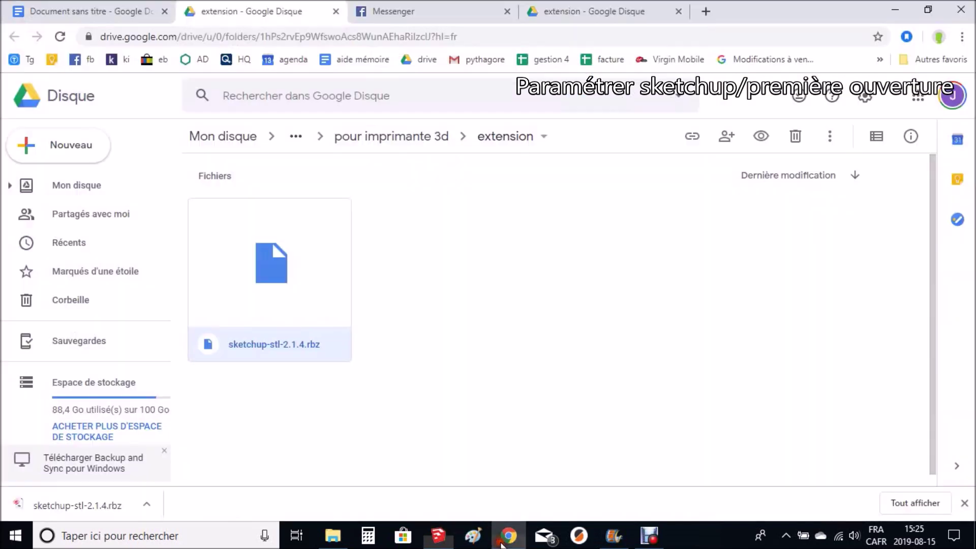
left_click(65, 12)
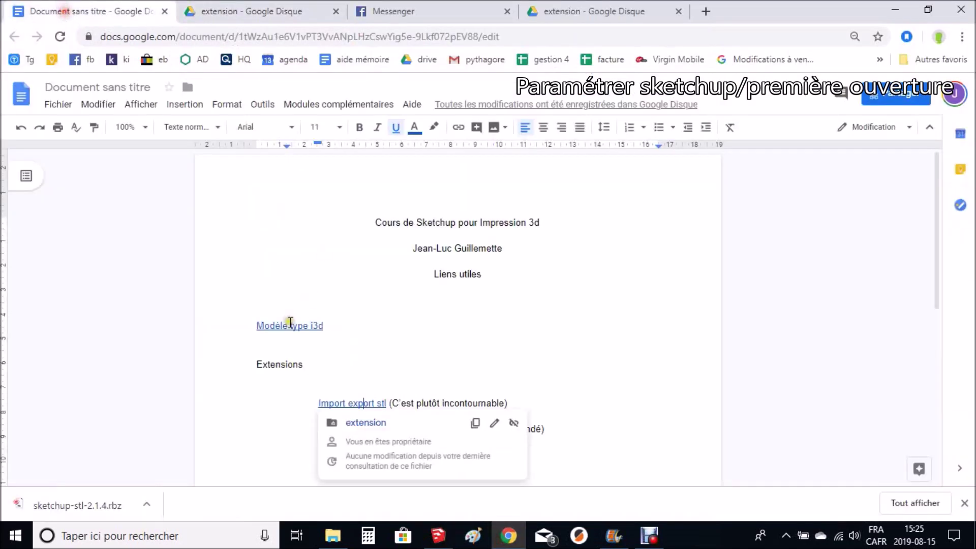
left_click(402, 383)
left_click(337, 428)
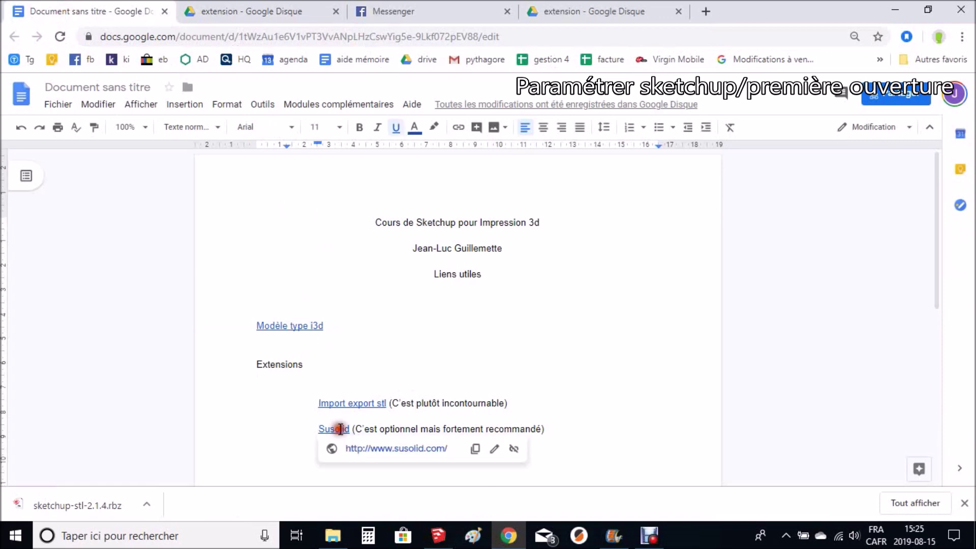
left_click(367, 448)
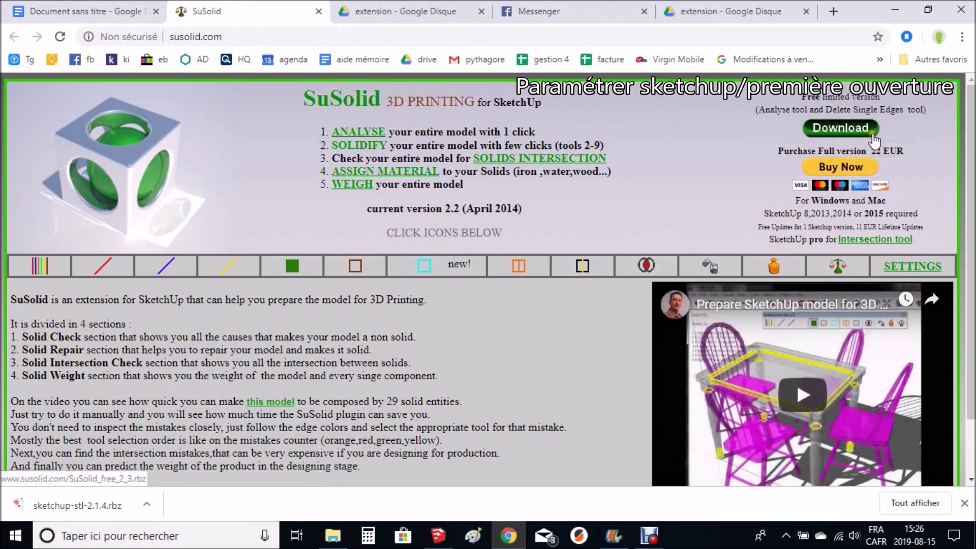
left_click_drag(802, 96, 881, 99)
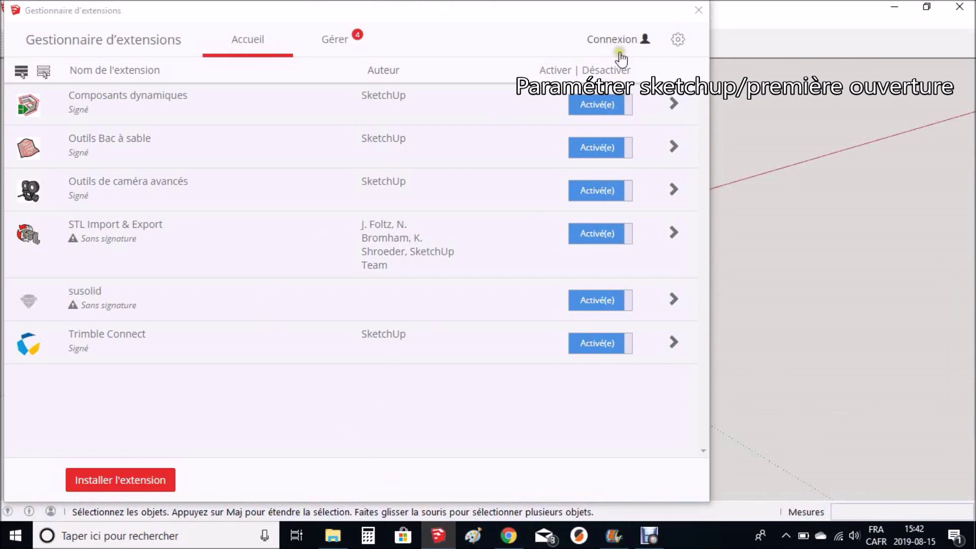
- Close SketchUp's Extension Manager and hide the Premiers pas toolbar
left_click(698, 11)
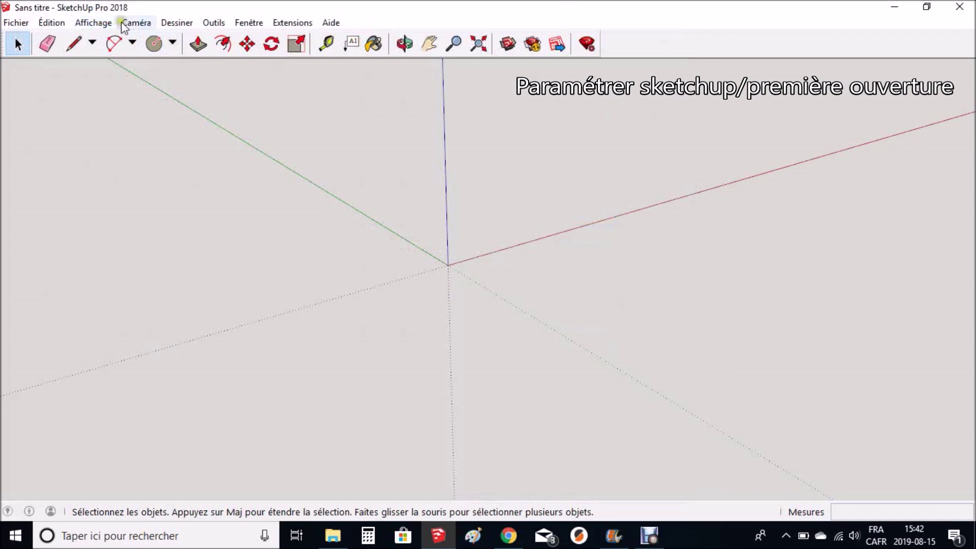
left_click(94, 23)
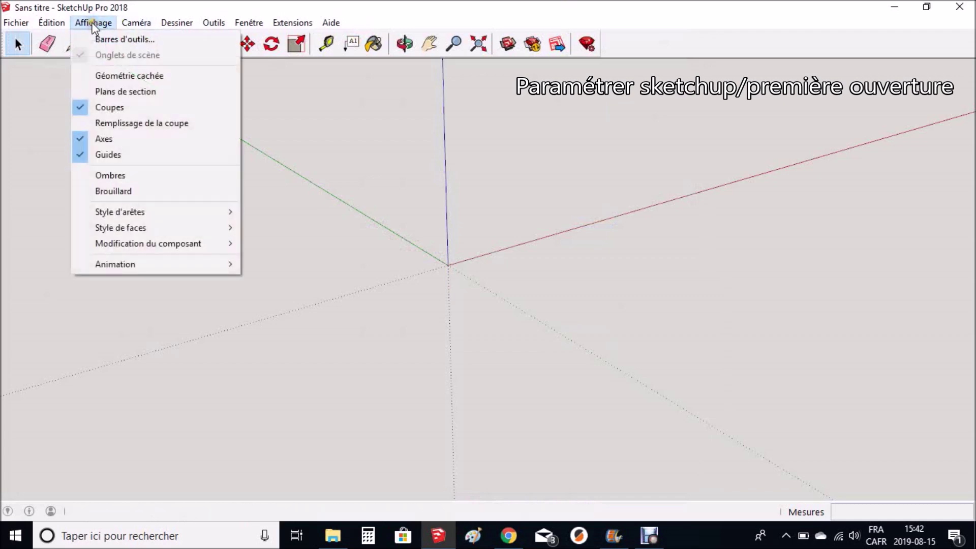
left_click(108, 38)
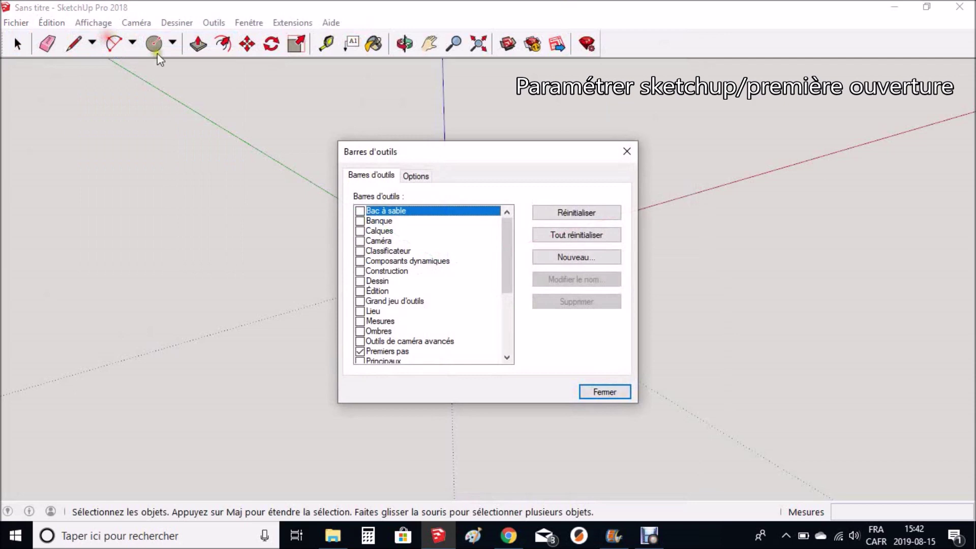
scroll(417, 267, "down", 3)
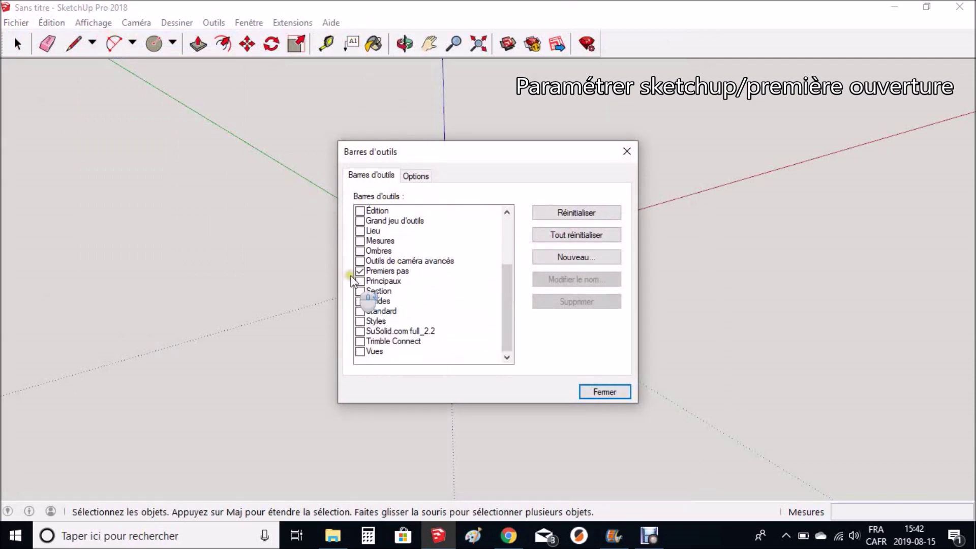
left_click(360, 272)
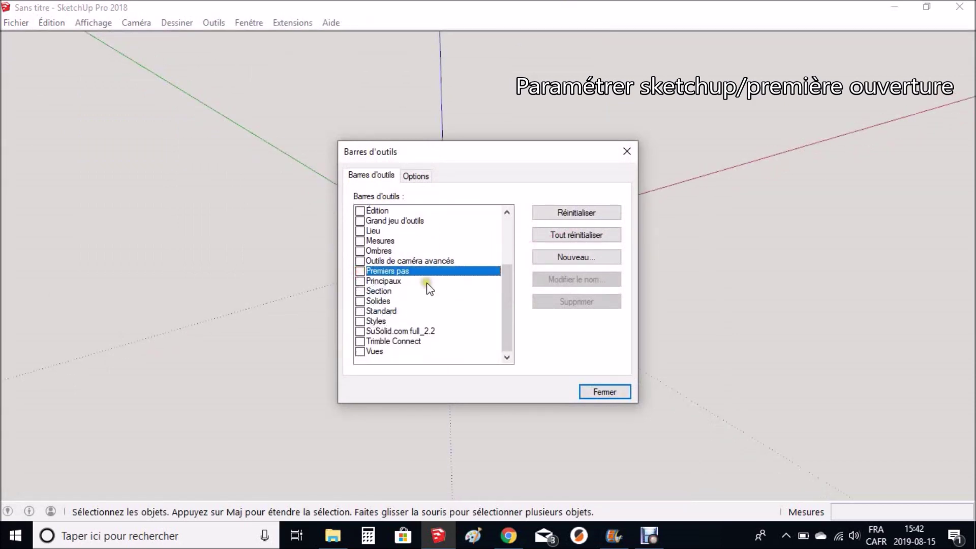
scroll(405, 294, "up", 3)
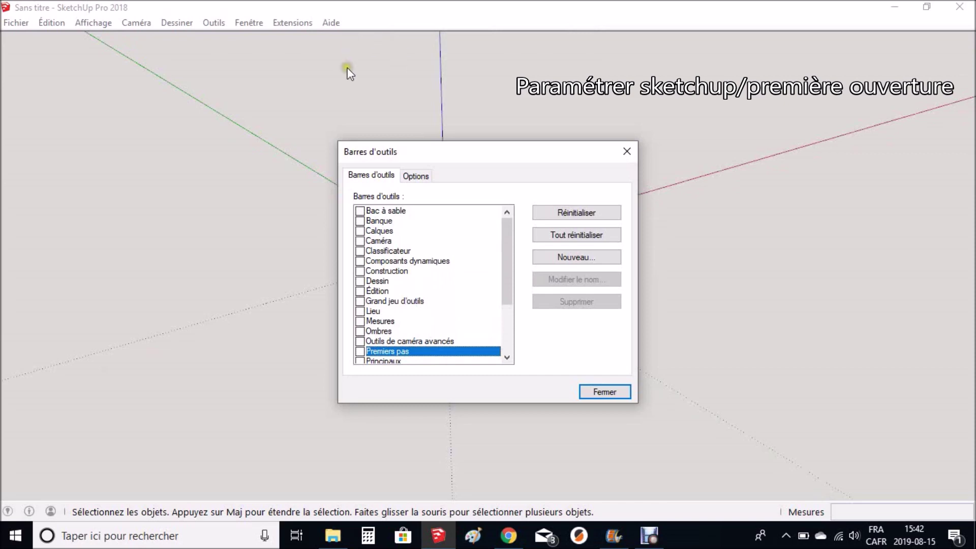
- Show the Grand jeu d'outils, Solides, SuSolid.com full_2.2 and Vues toolbars and close the toolbar settings
left_click(360, 301)
scroll(402, 299, "down", 3)
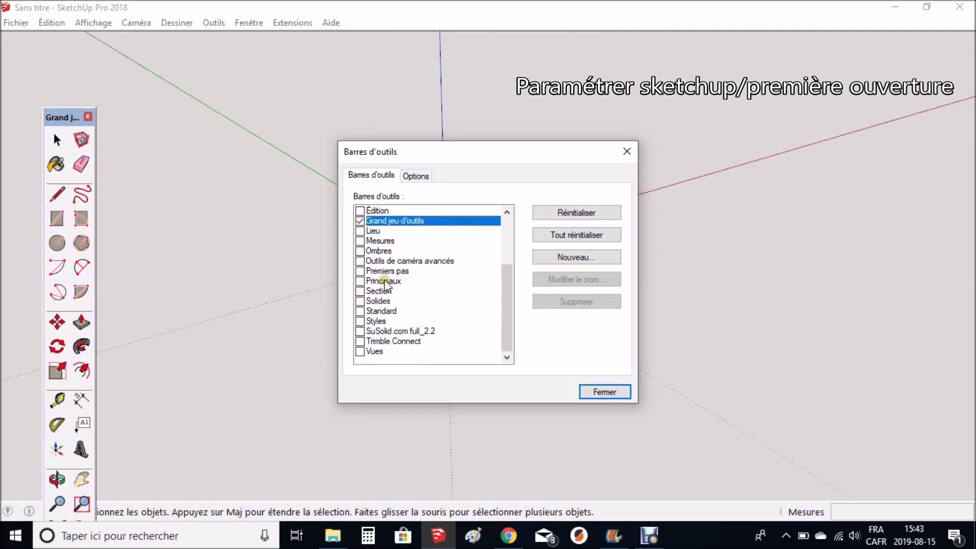
left_click(360, 302)
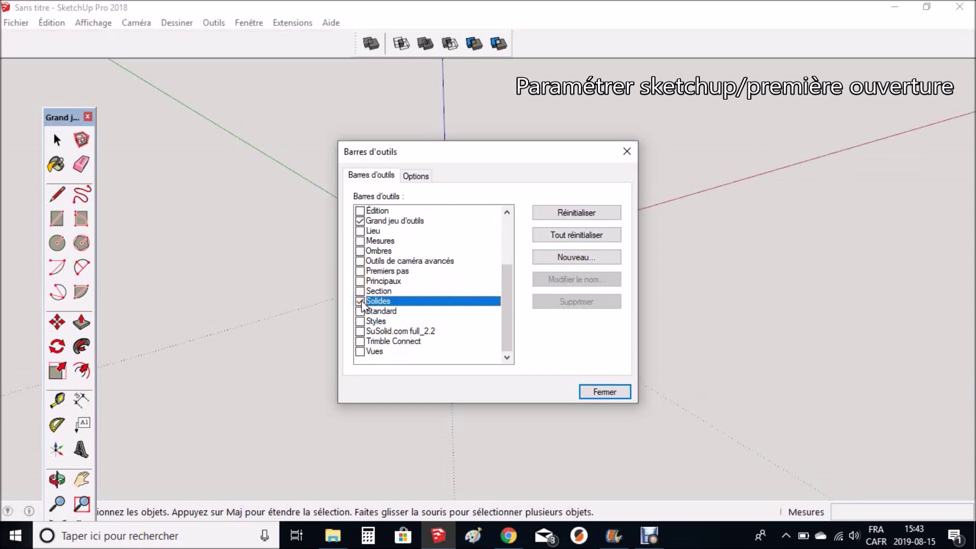
left_click(360, 332)
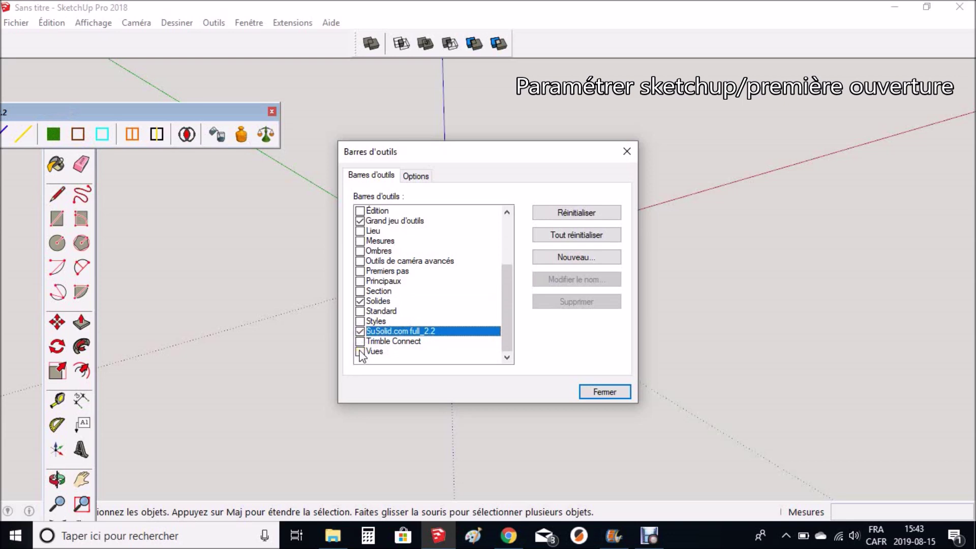
left_click(360, 352)
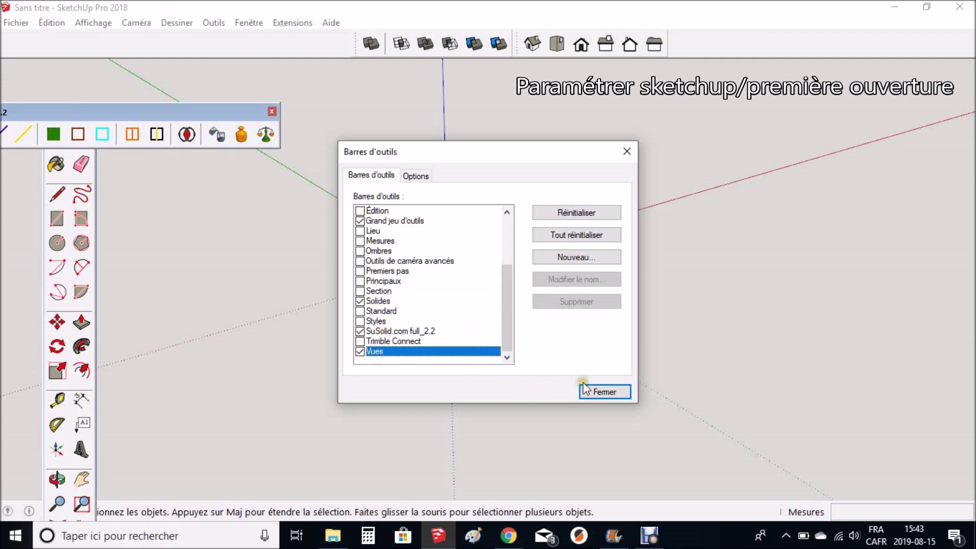
left_click(605, 391)
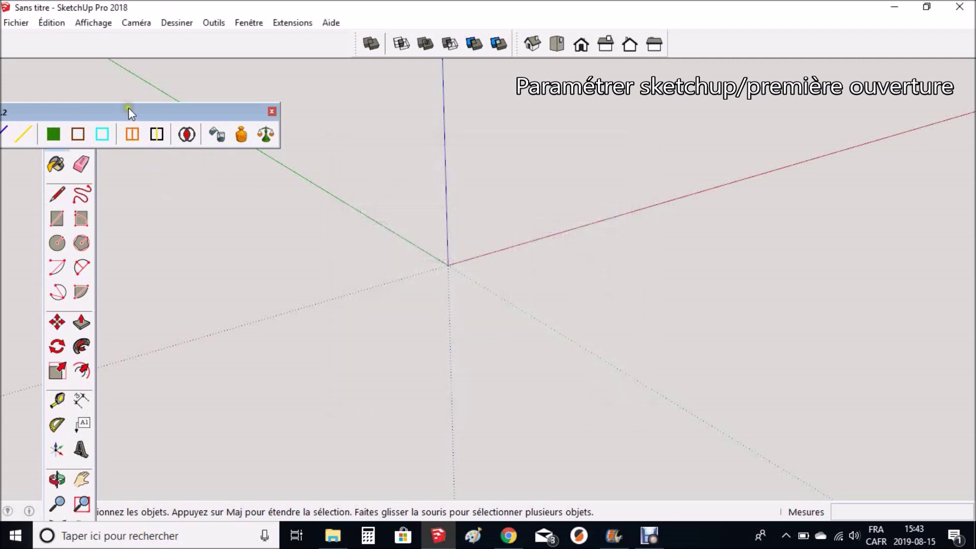
- Dock the SuSolid toolbar in the row above the drawing area and the Grand jeu d'outils toolbar down the drawing area's left side
left_click_drag(126, 110, 385, 93)
left_click_drag(320, 95, 90, 39)
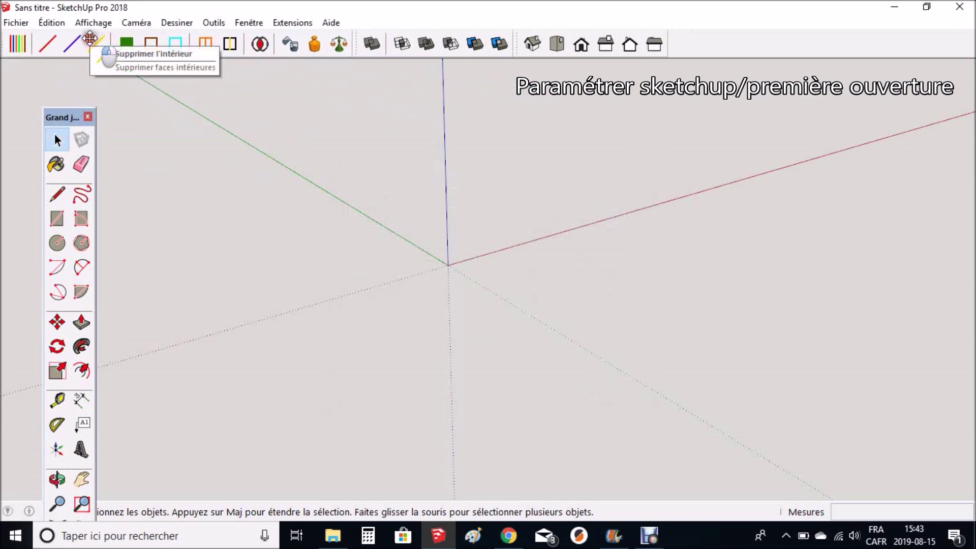
left_click_drag(60, 117, 11, 76)
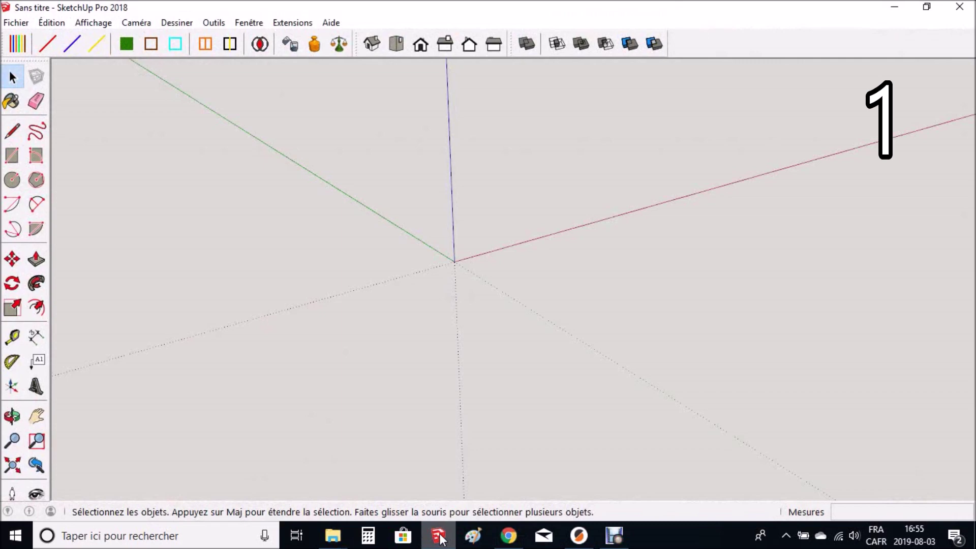
- Try the Line tool with a line about 3.7 mm long from the origin along the red axis and undo it
key("l")
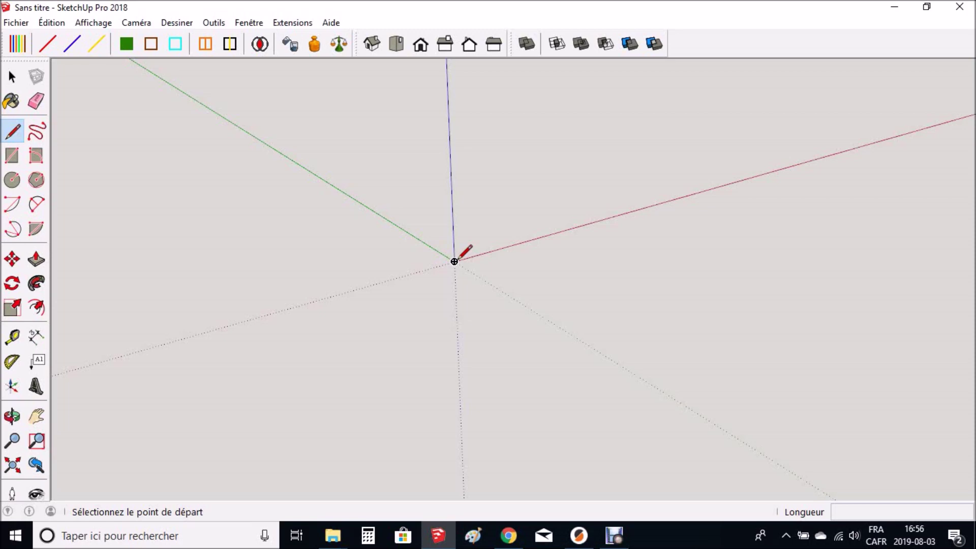
left_click_drag(454, 261, 537, 239)
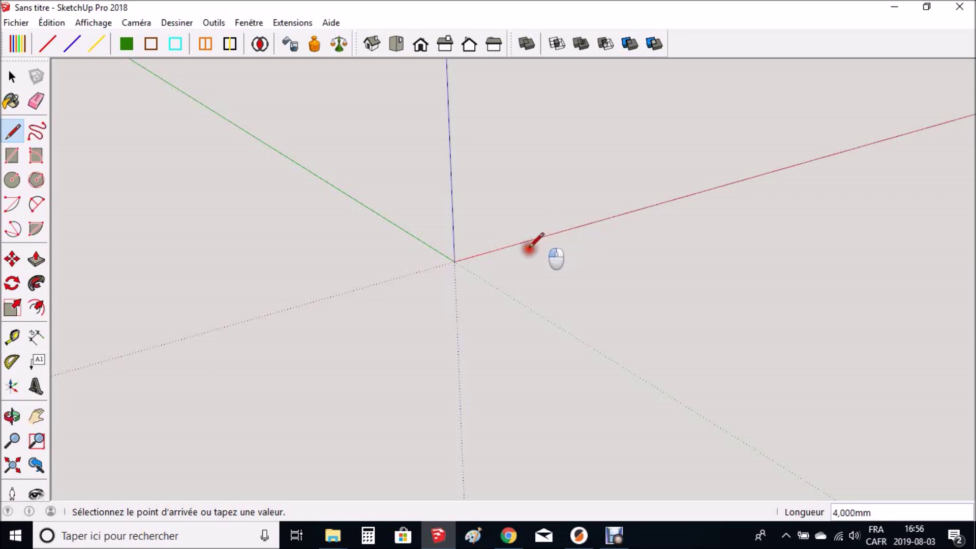
left_click(527, 244)
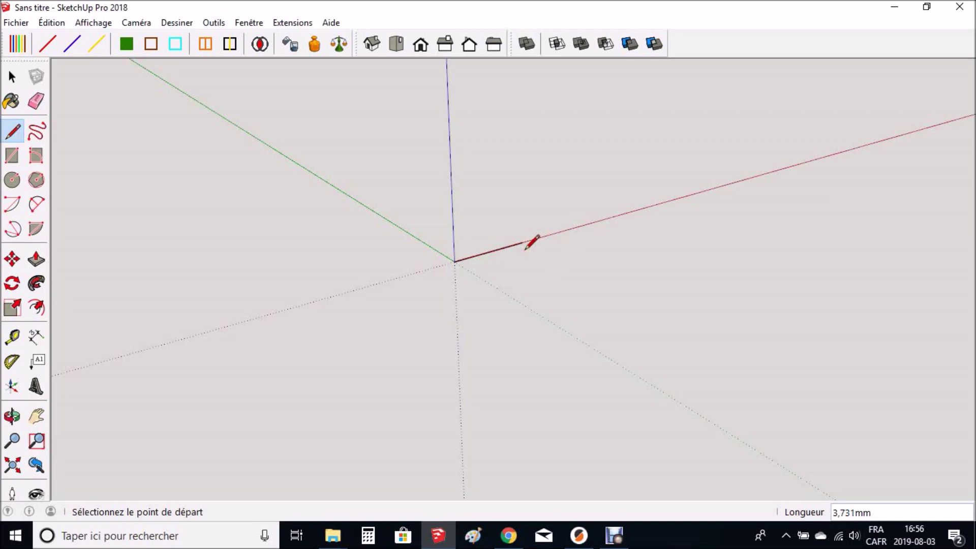
key("ctrl+z")
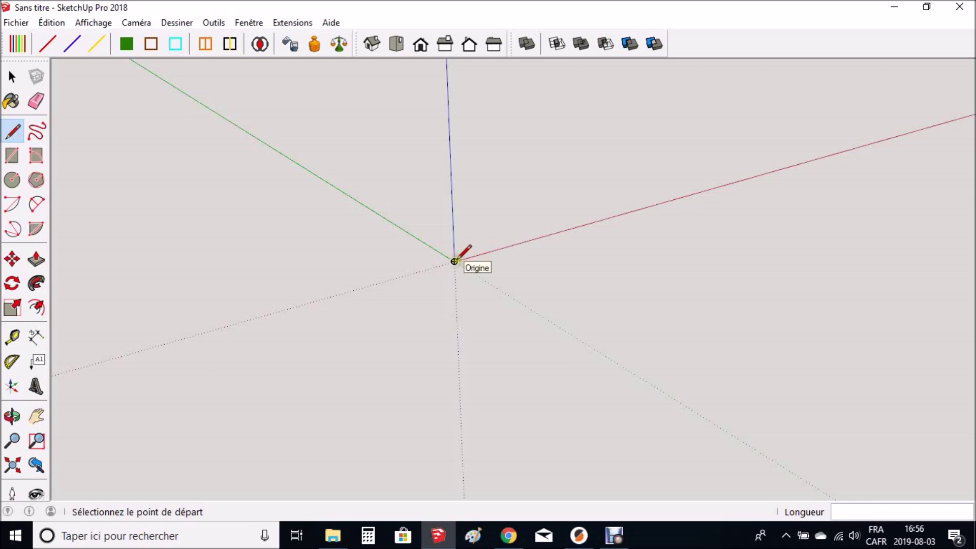
- Draw a 20 mm line from the origin along the red axis
left_click(454, 262)
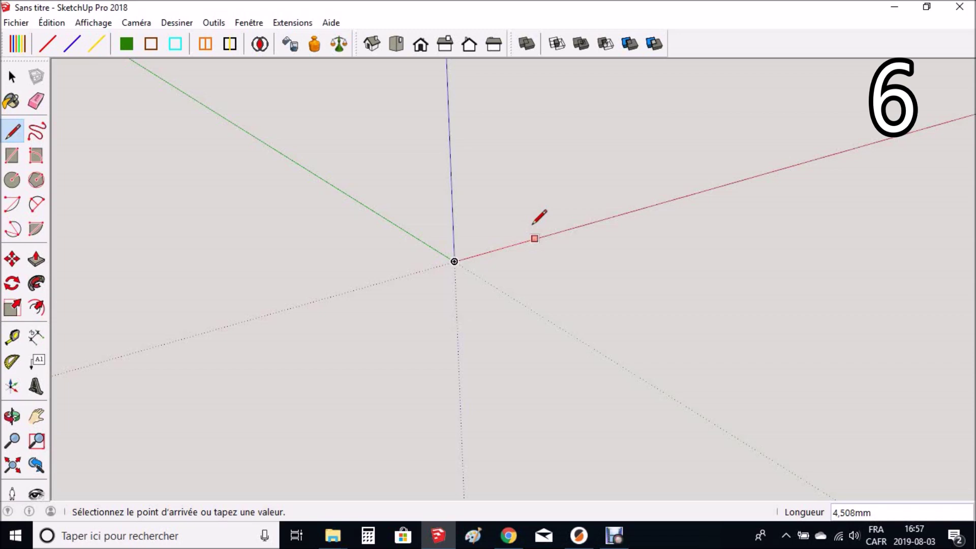
type("20")
key("Return")
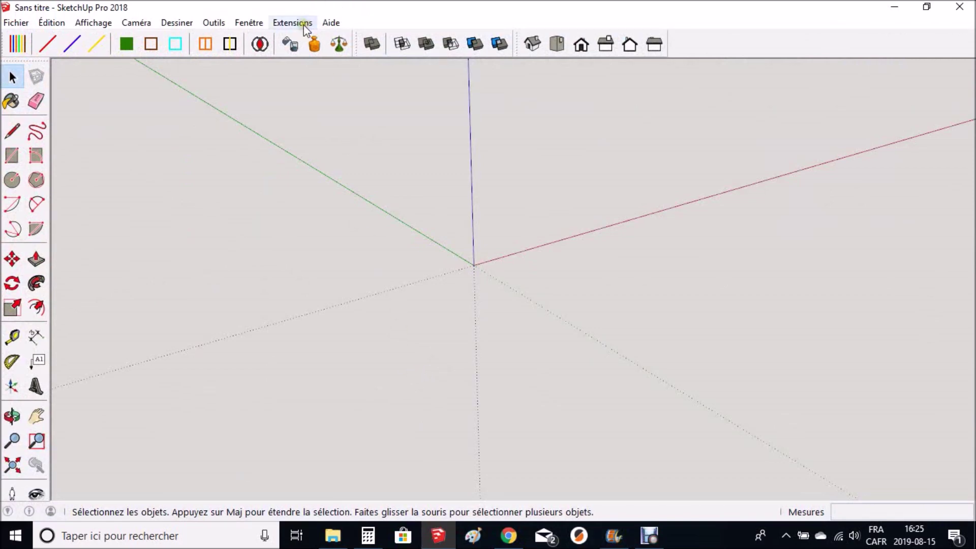
- In the SketchUp preferences, set the drawing click type to Détection automatique
left_click(249, 23)
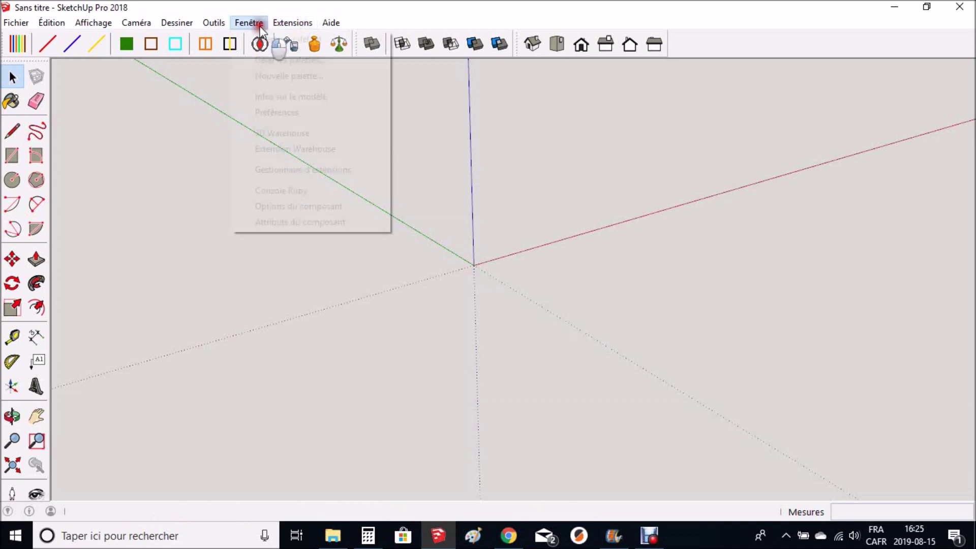
left_click(282, 116)
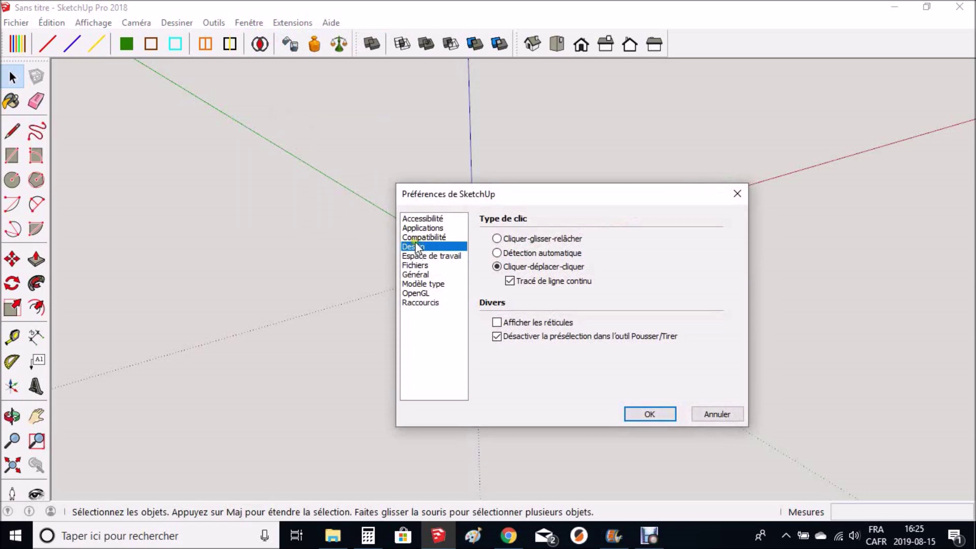
left_click(498, 256)
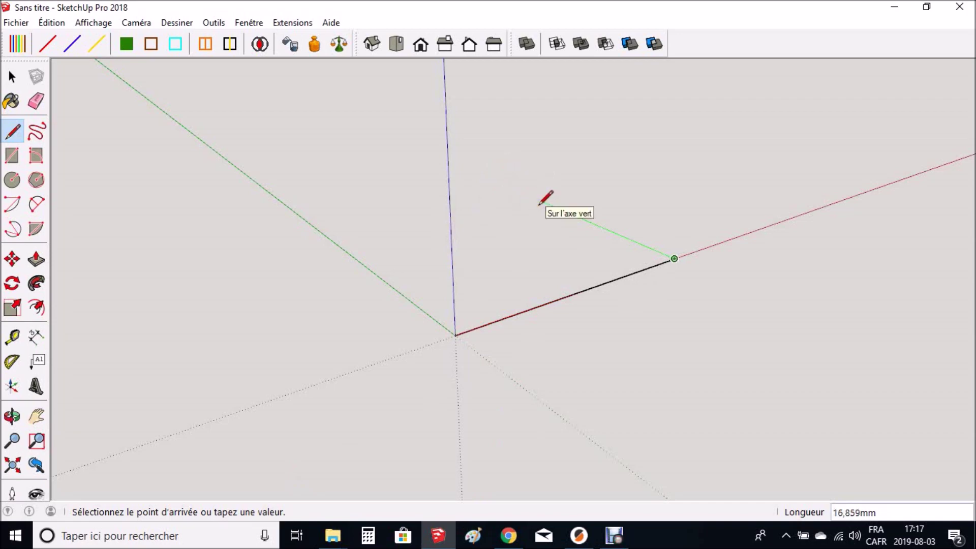
- Examine the 20 mm line at different zoom levels, centring on the origin and on the line's far end
scroll(539, 205, "down", 6)
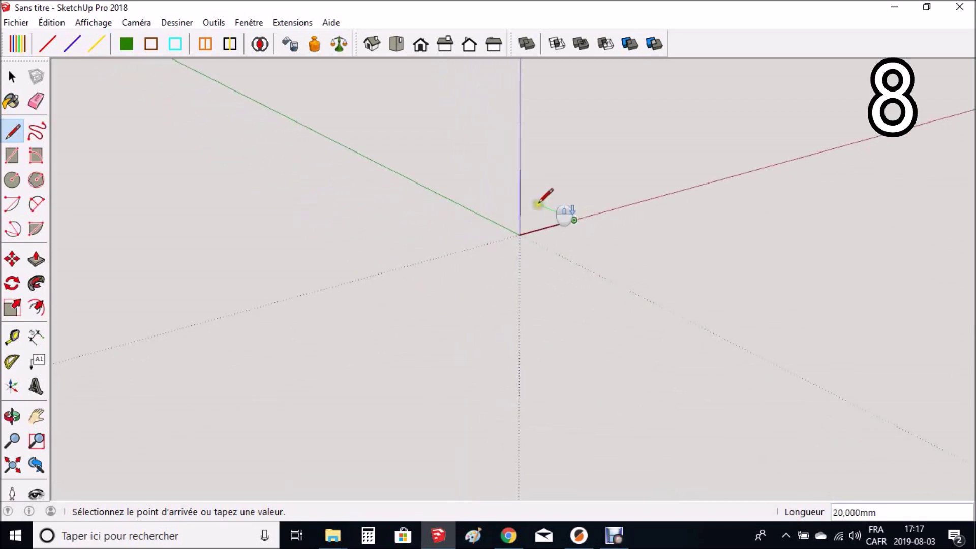
scroll(554, 208, "up", 5)
scroll(551, 217, "up", 3)
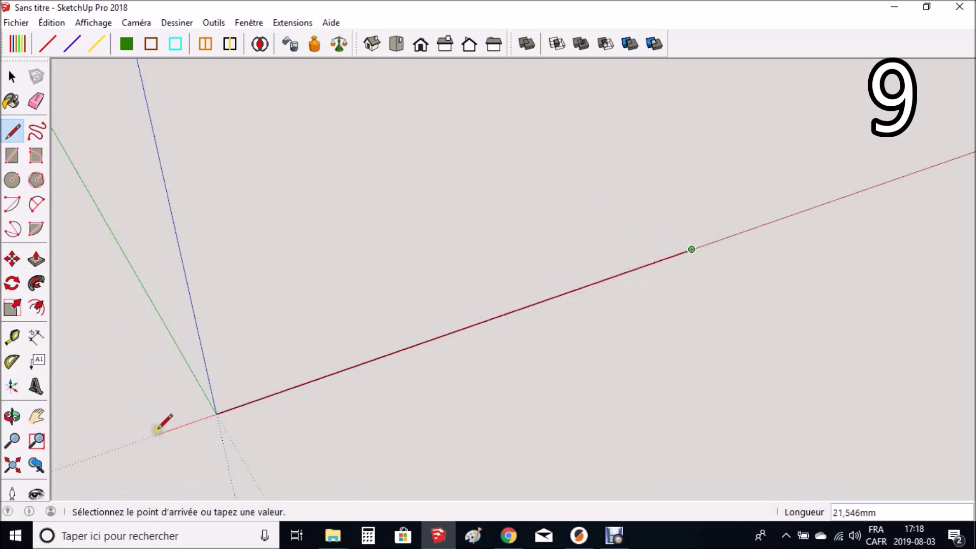
scroll(152, 436, "up", 8)
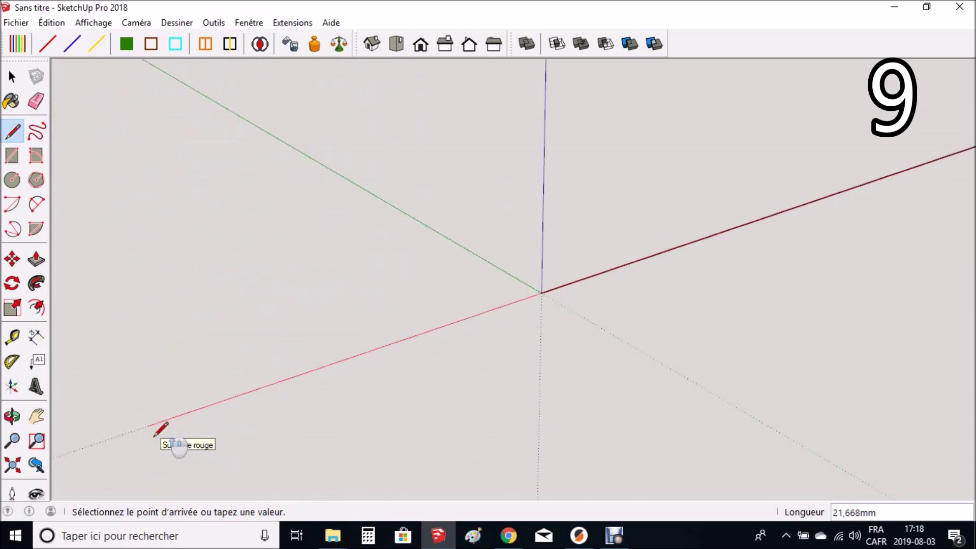
scroll(501, 280, "up", 5)
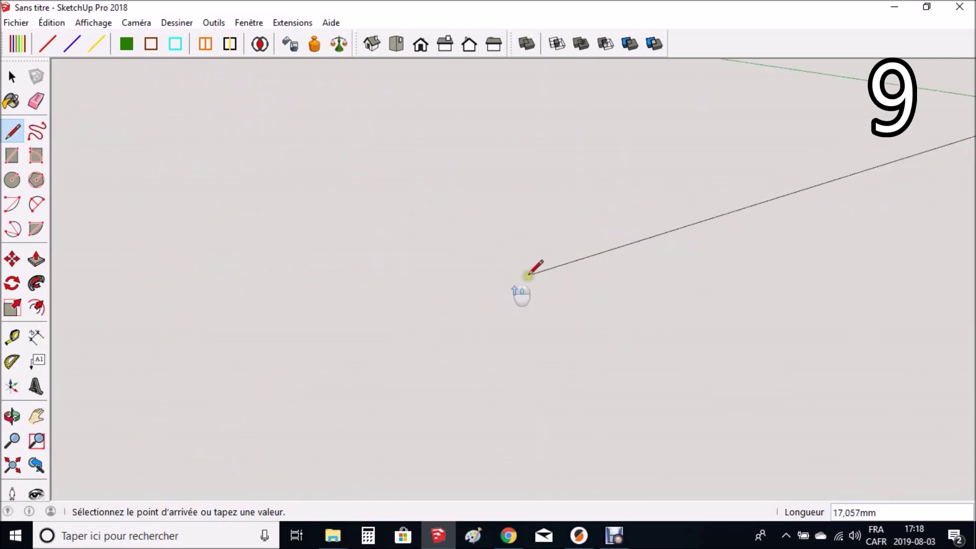
scroll(487, 277, "down", 5)
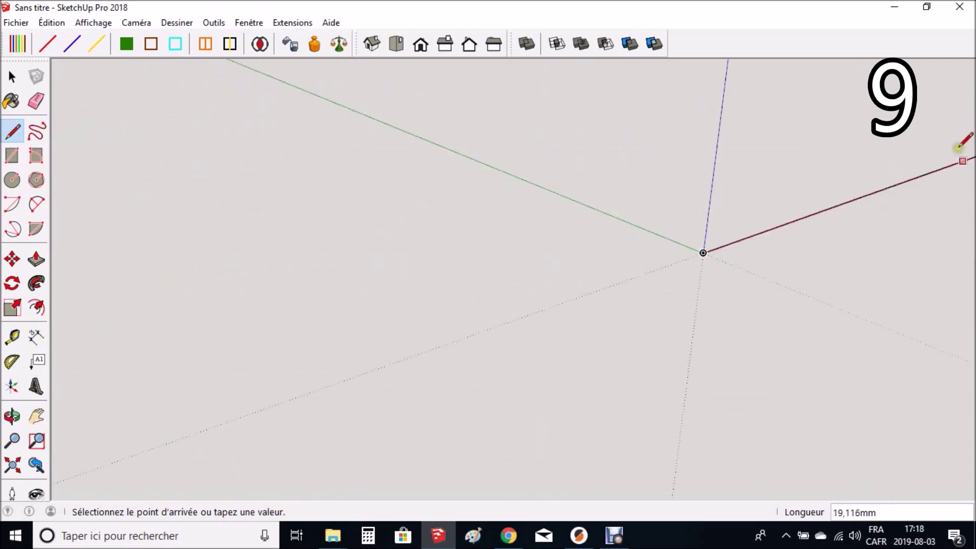
scroll(956, 173, "up", 5)
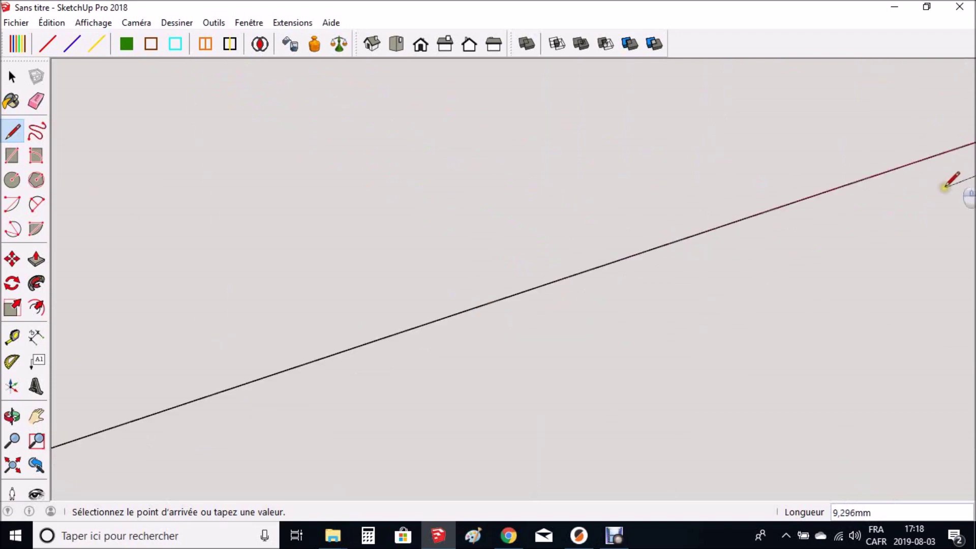
scroll(946, 188, "up", 3)
scroll(946, 189, "down", 5)
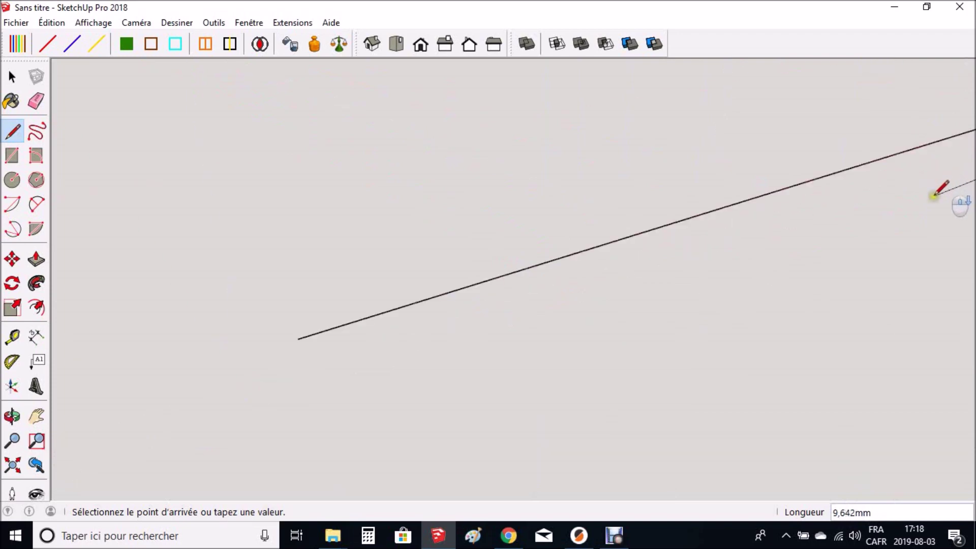
scroll(934, 196, "down", 3)
scroll(476, 300, "down", 3)
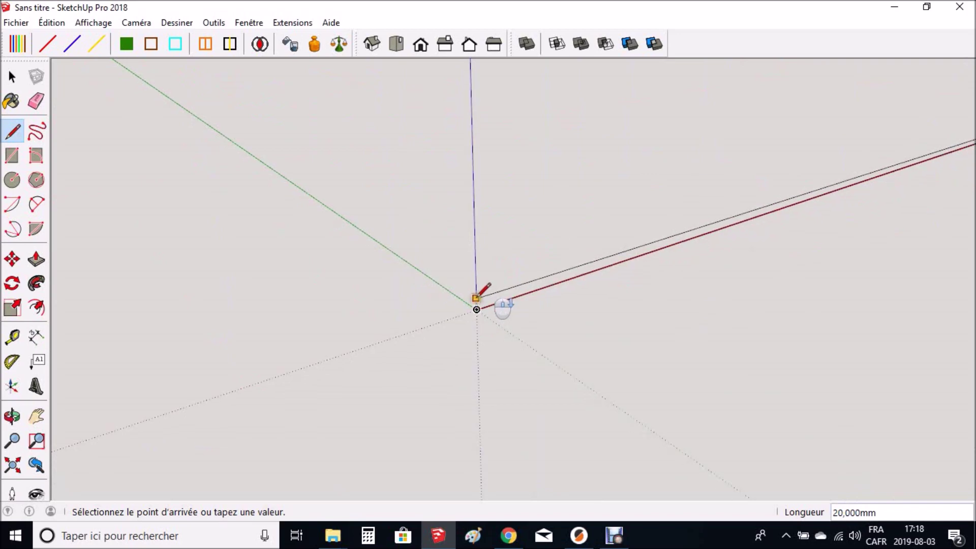
scroll(503, 285, "up", 5)
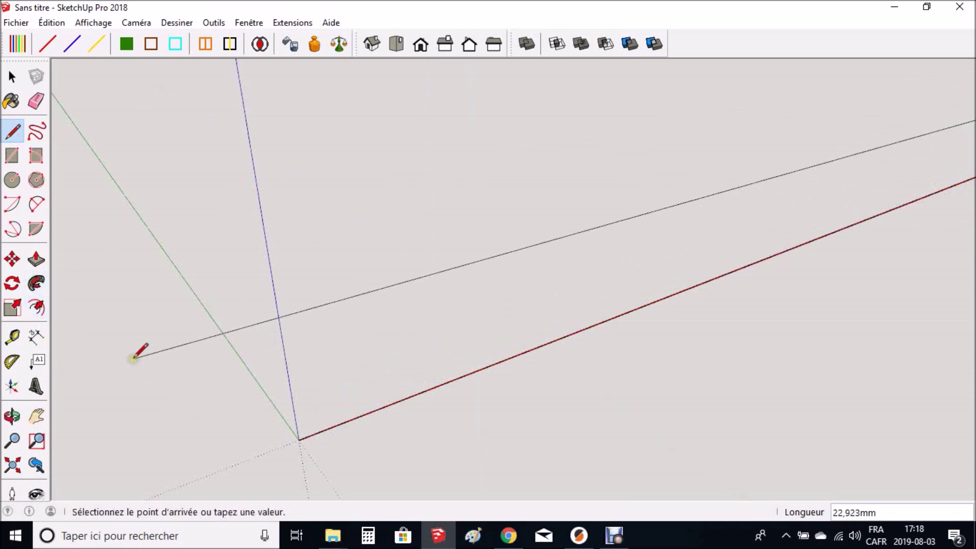
scroll(133, 356, "down", 5)
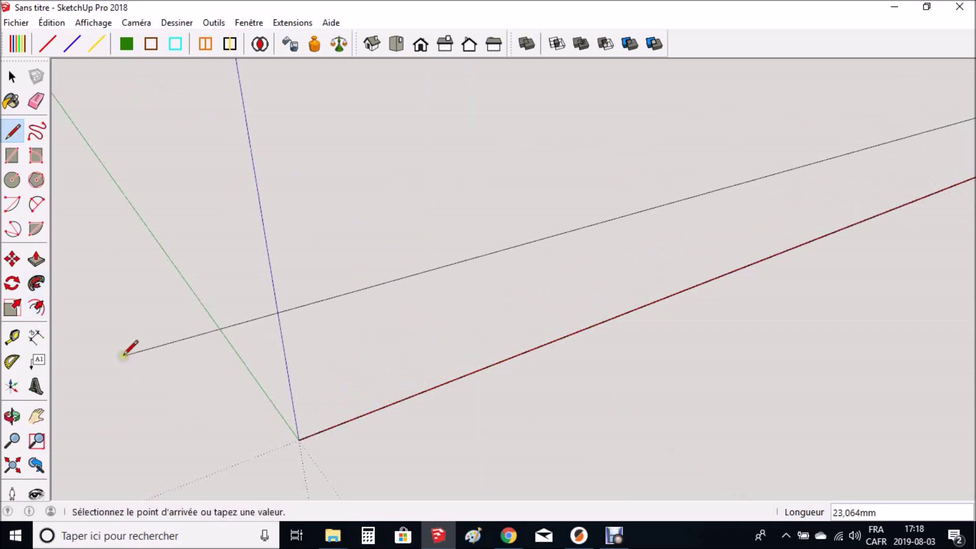
scroll(119, 360, "down", 3)
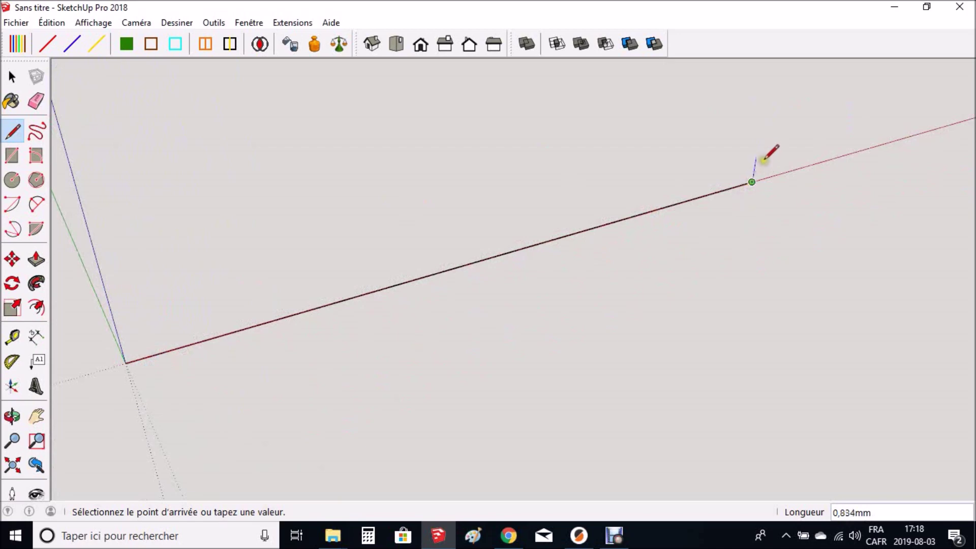
scroll(761, 177, "up", 3)
scroll(760, 177, "up", 2)
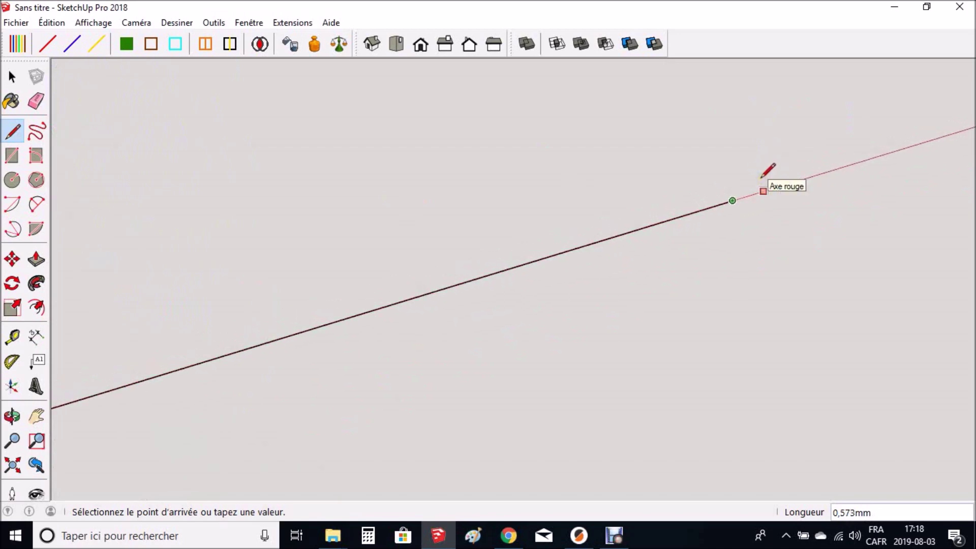
scroll(841, 203, "up", 2)
scroll(708, 194, "down", 5)
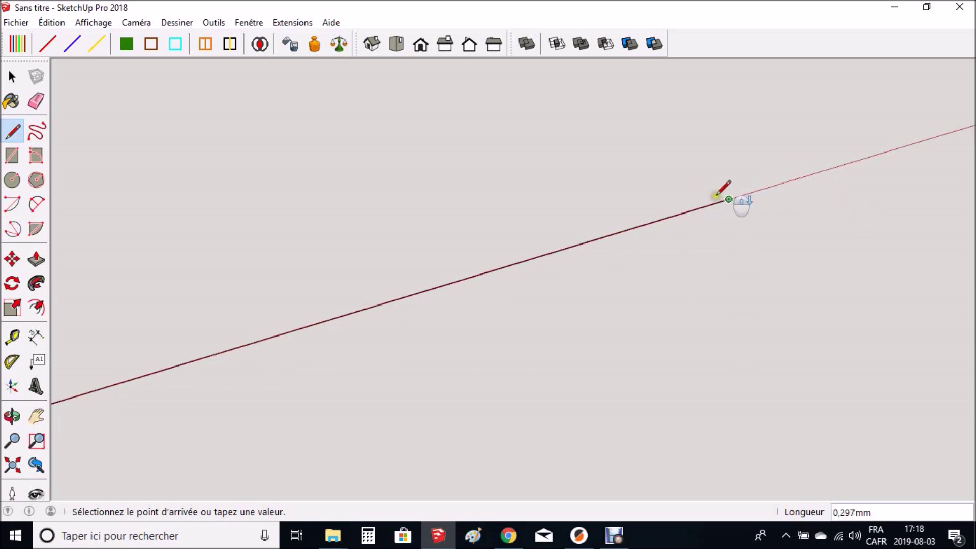
scroll(587, 229, "up", 4)
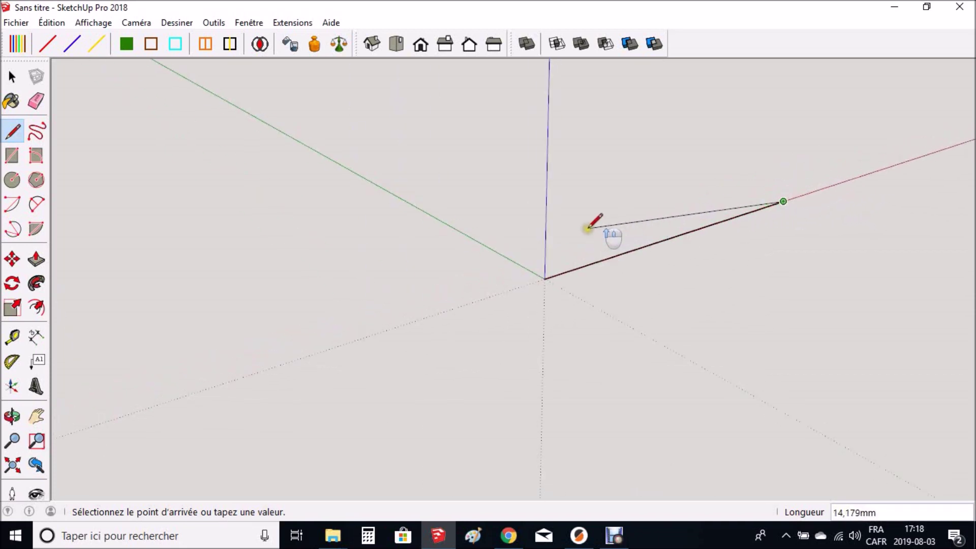
scroll(272, 331, "down", 2)
scroll(606, 267, "up", 2)
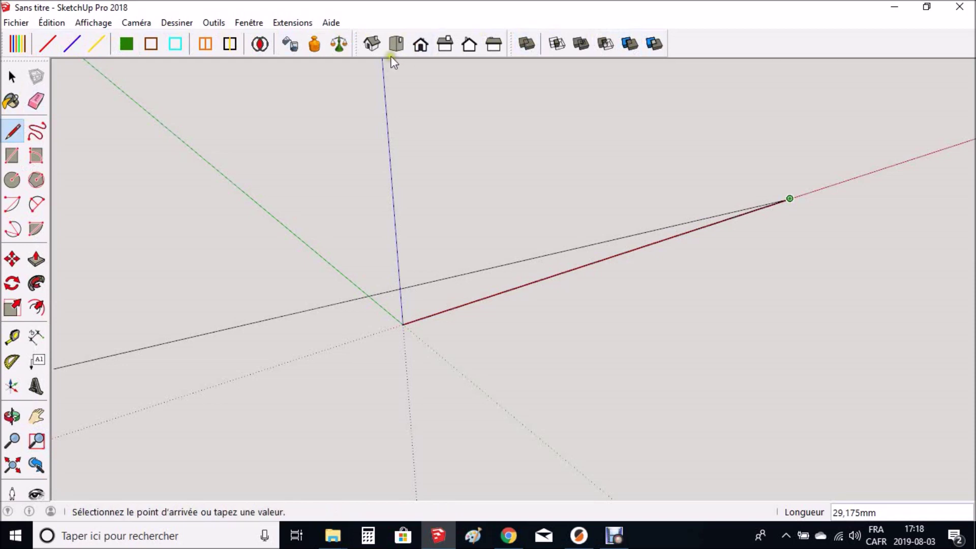
- Examine the 20 mm line in the standard front and right views and return to the isometric view
left_click(376, 46)
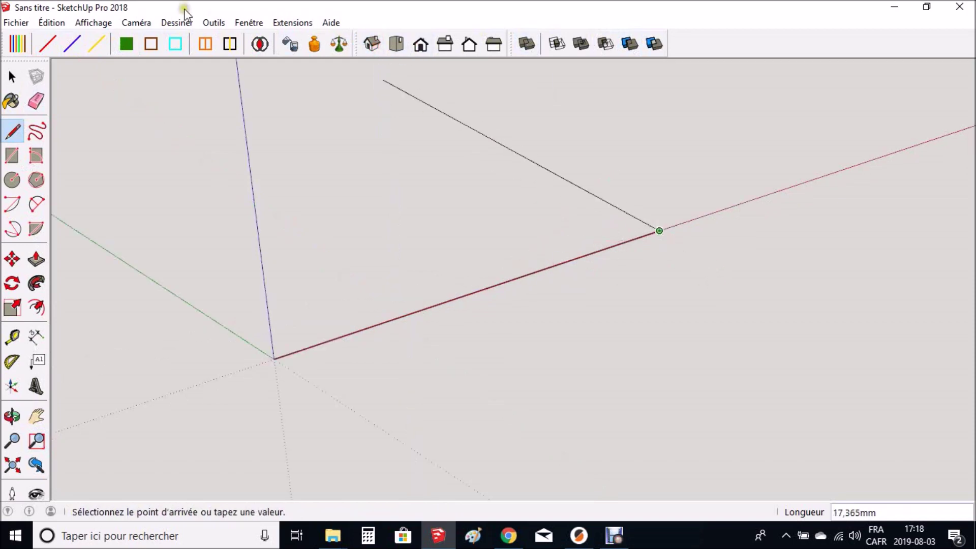
left_click(418, 47)
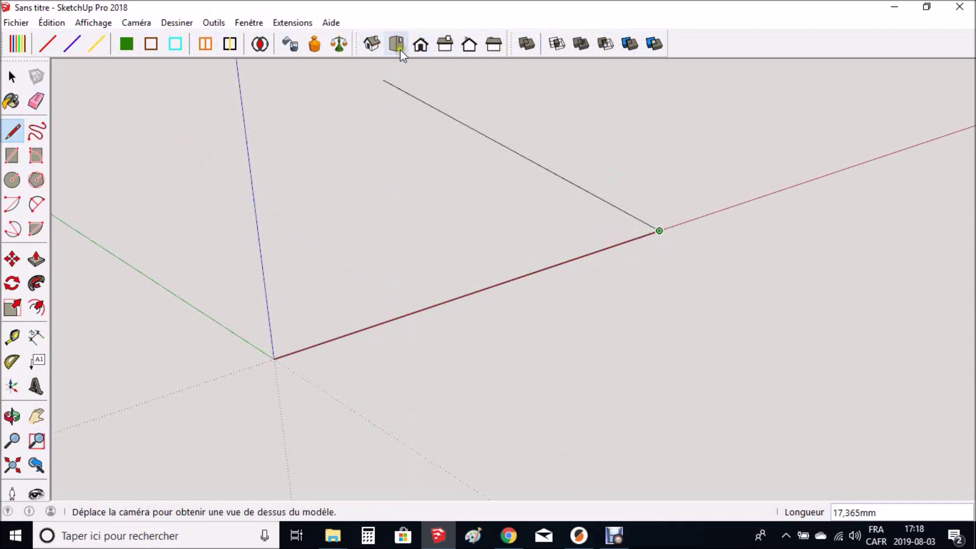
left_click(421, 45)
left_click(445, 45)
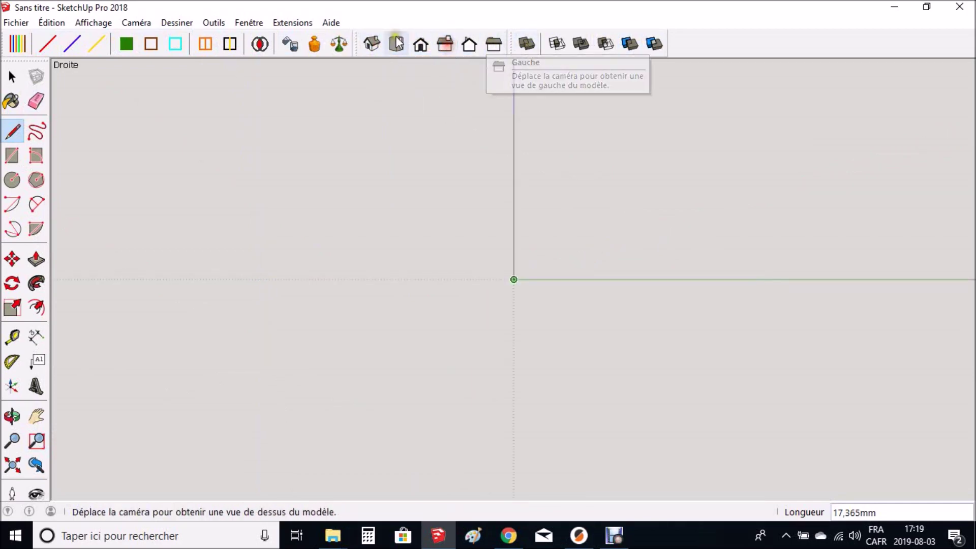
left_click(374, 46)
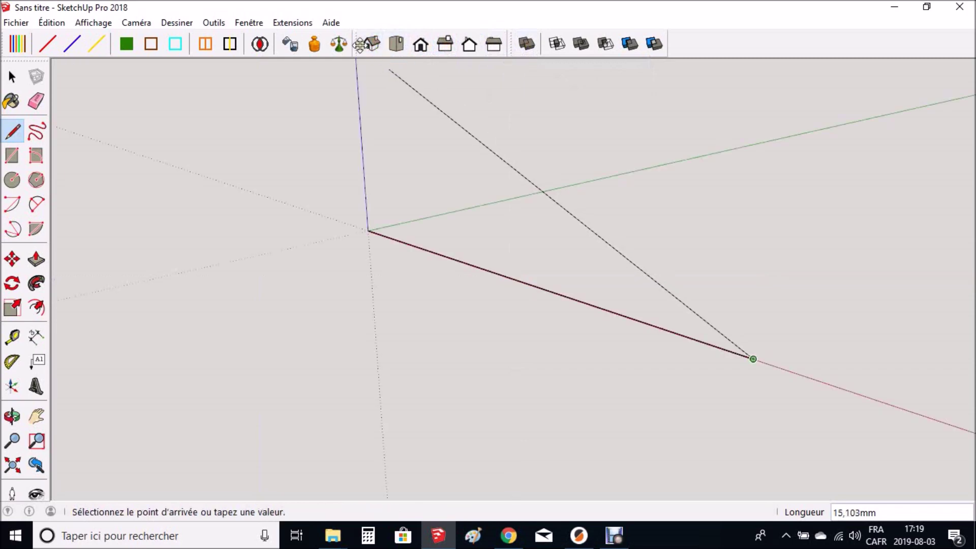
- Examine the 20 mm line and the axes from several sides around the model
middle_click_drag(342, 305, 818, 316)
scroll(788, 357, "down", 3)
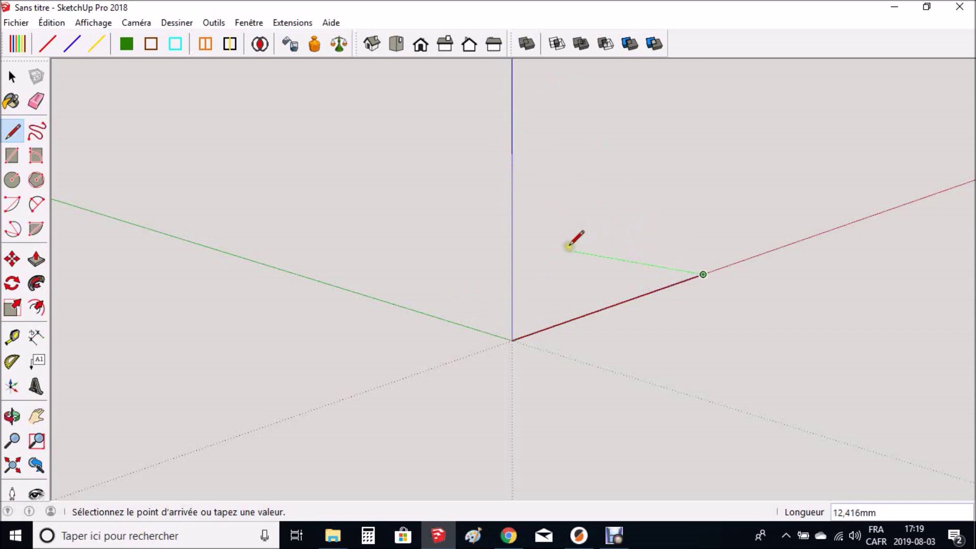
mouse_move(554, 243)
middle_mouse_down()
mouse_move(464, 253)
mouse_move(229, 229)
mouse_move(322, 232)
mouse_move(514, 266)
mouse_move(711, 270)
mouse_move(841, 258)
middle_mouse_up()
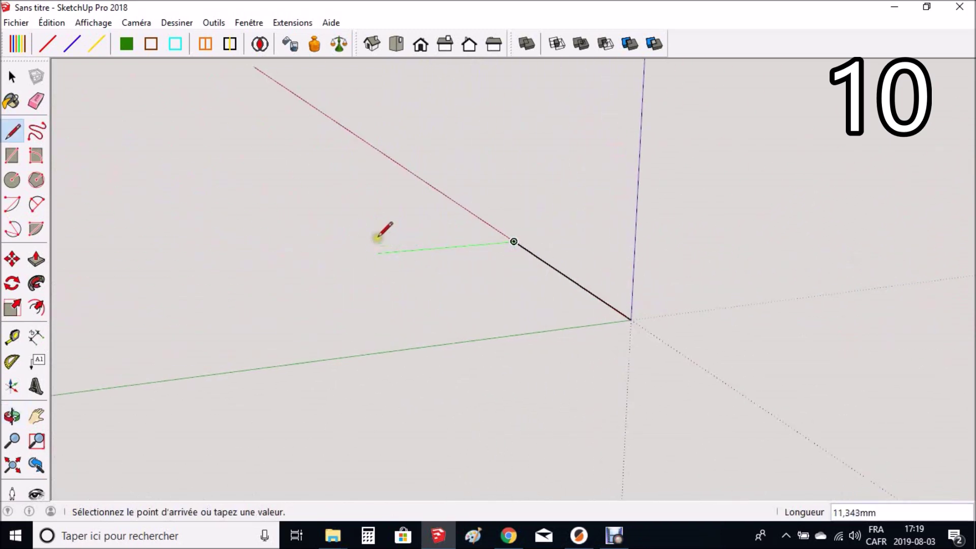
middle_click_drag(771, 199, 463, 185)
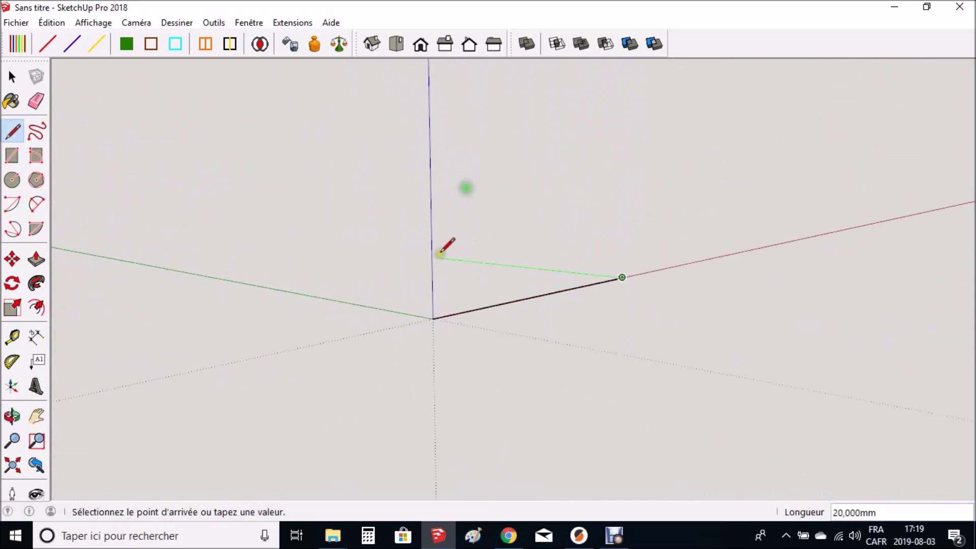
middle_click_drag(131, 178, 726, 214)
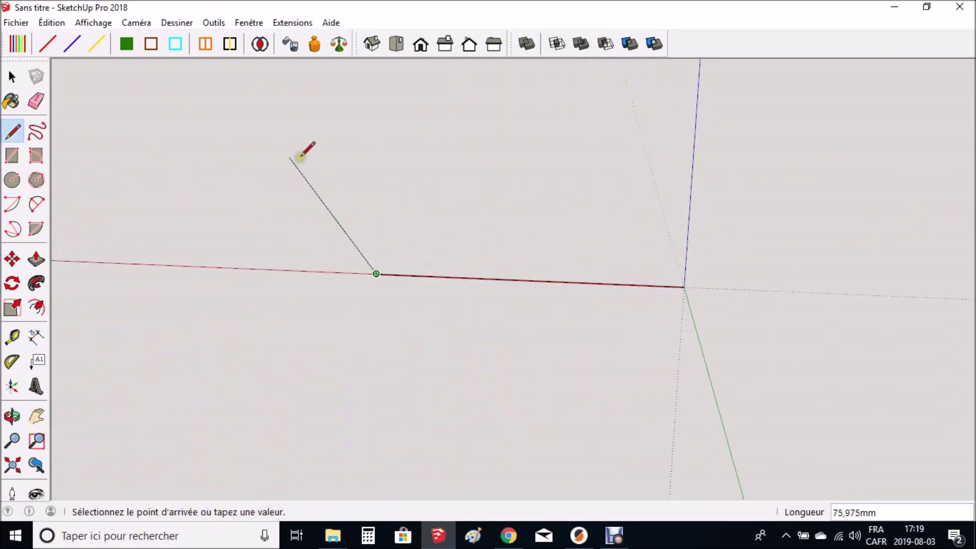
middle_click_drag(174, 154, 868, 186)
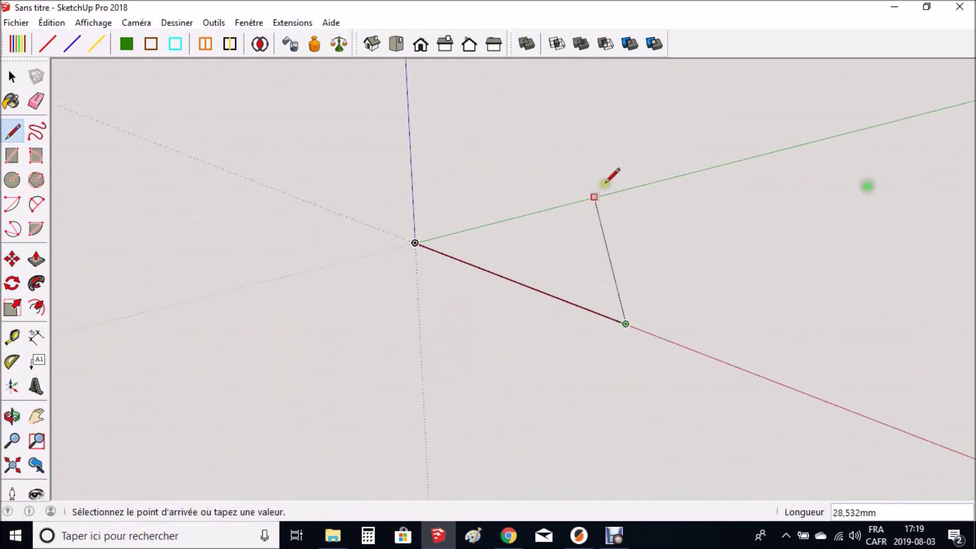
middle_click_drag(234, 178, 537, 303)
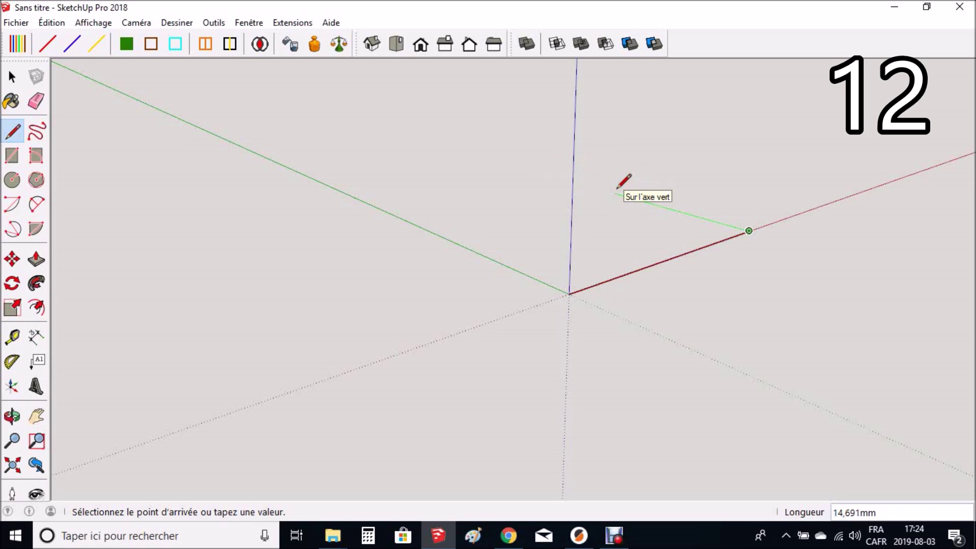
scroll(478, 256, "down", 2)
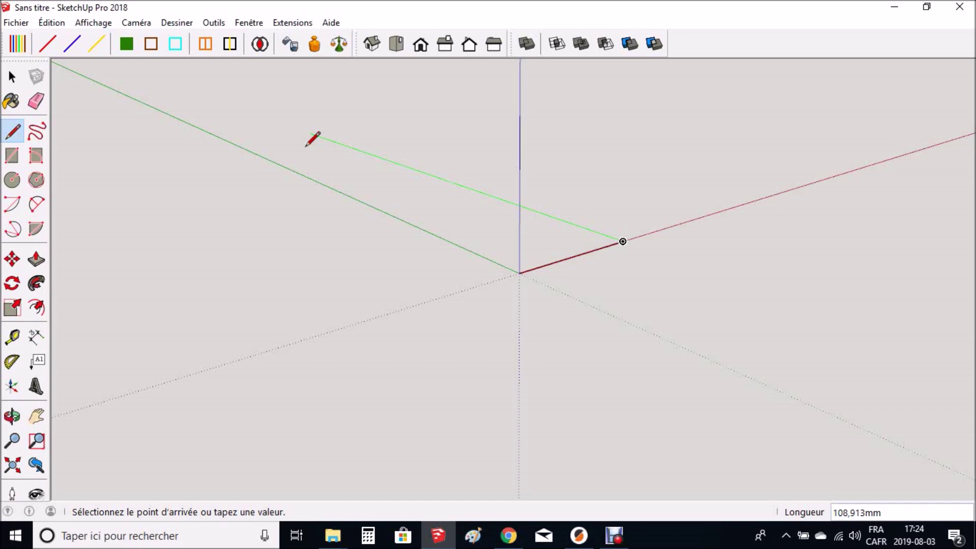
- From the far end of the 20 mm line, draw a 47 mm line along the green axis and a 25 mm line back along the red axis
type("47")
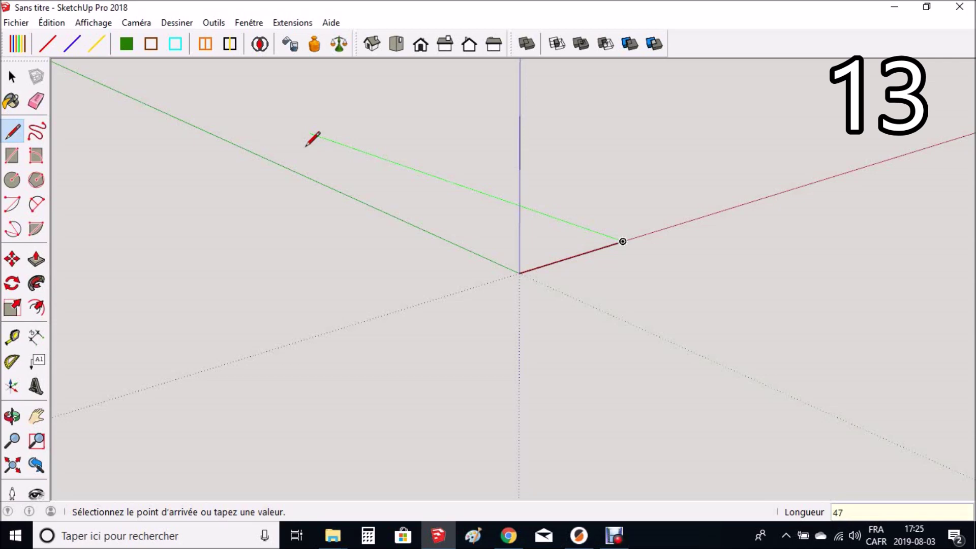
key("Return")
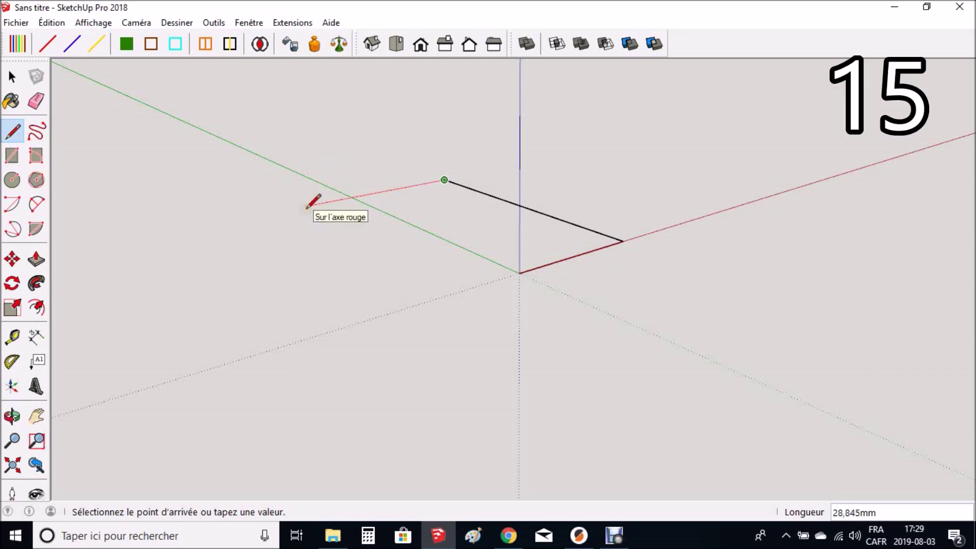
type("25")
key("Return")
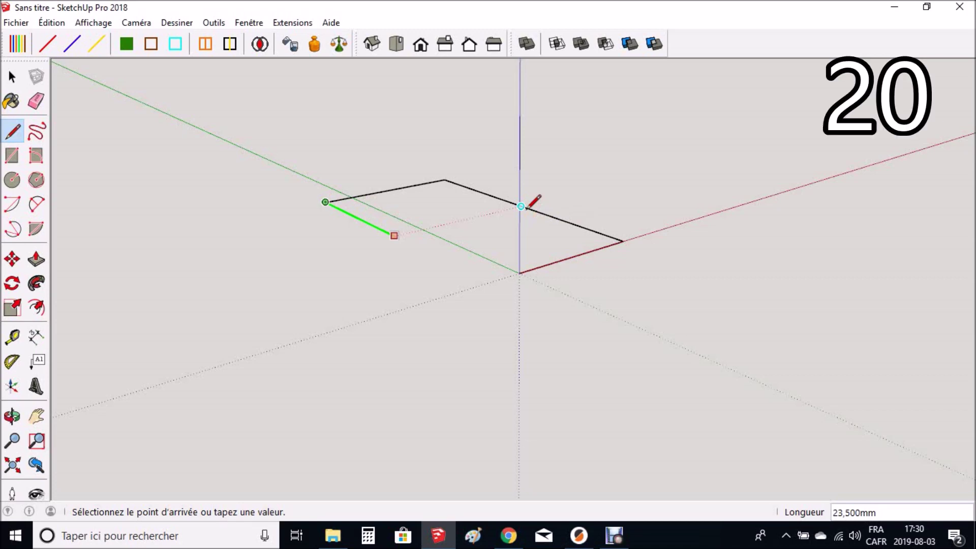
- Close the outline at the origin with lines passing through a point level with the 47 mm edge's midpoint and a point on the green axis
left_click(521, 206)
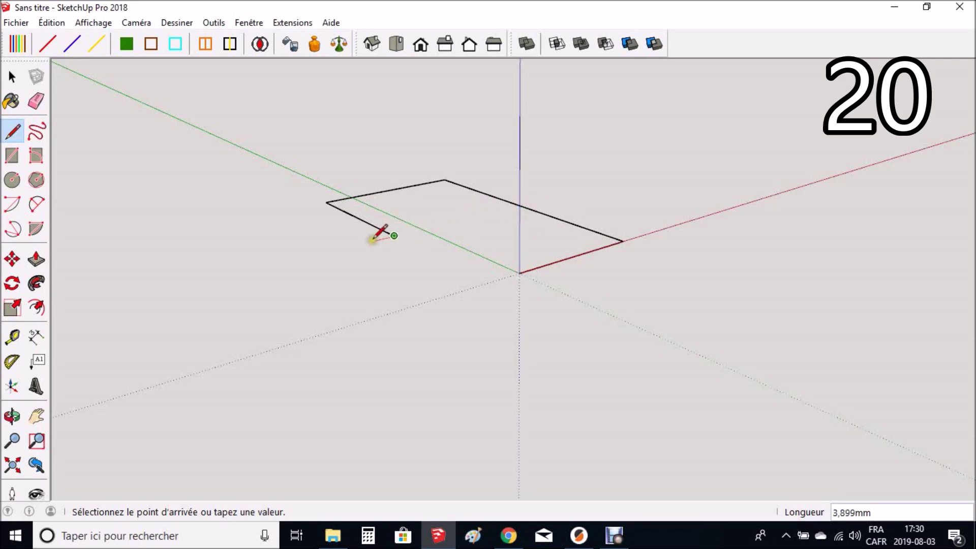
left_click(422, 229)
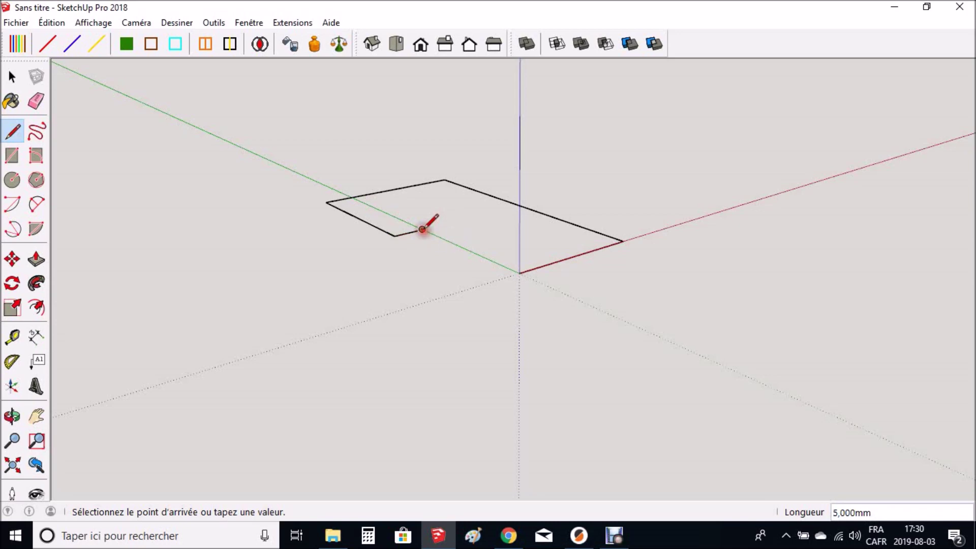
left_click(519, 273)
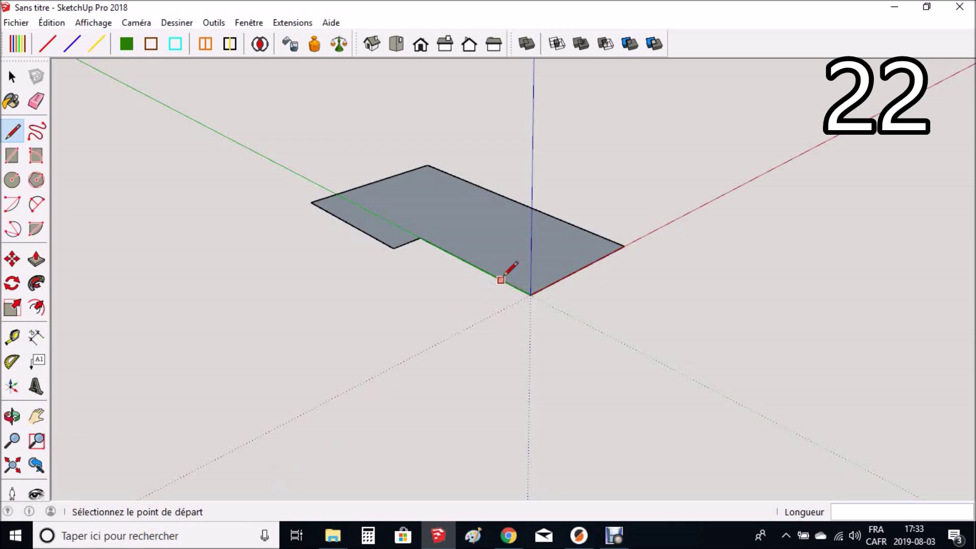
- Push/Pull the closed face upward by 30 mm
key("p")
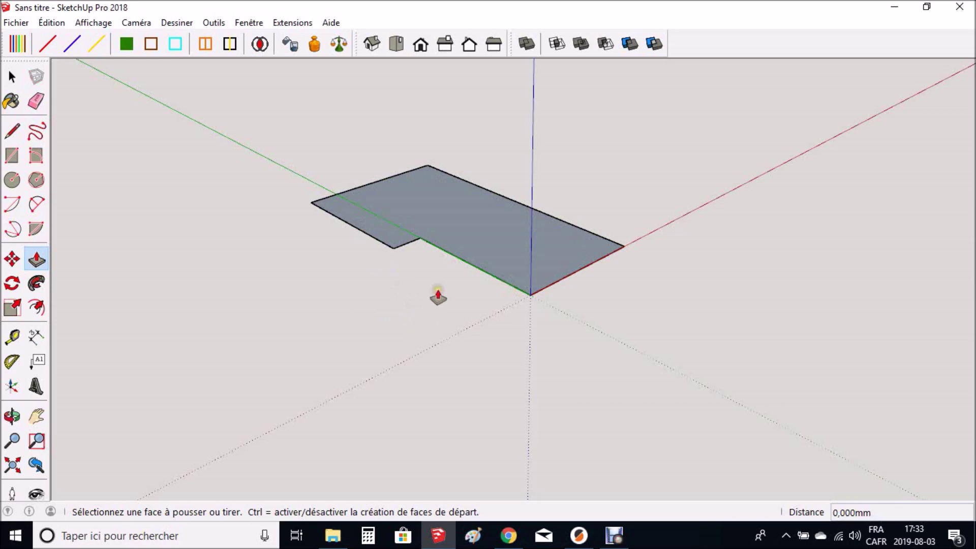
left_click(497, 248)
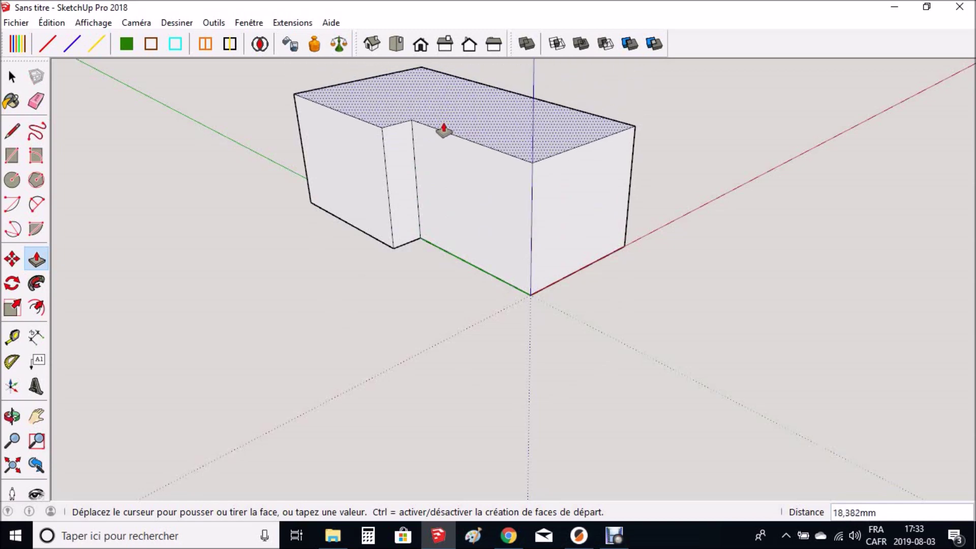
type("30")
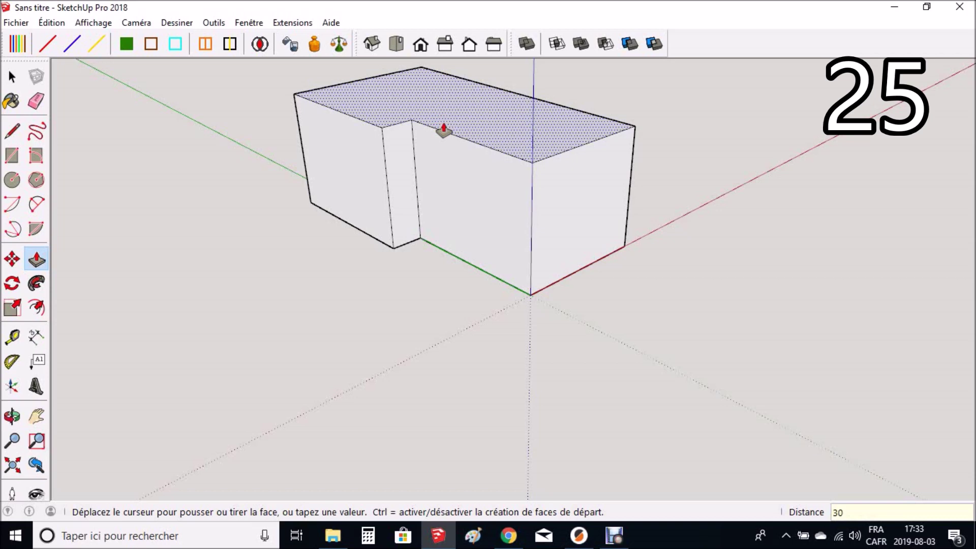
key("Return")
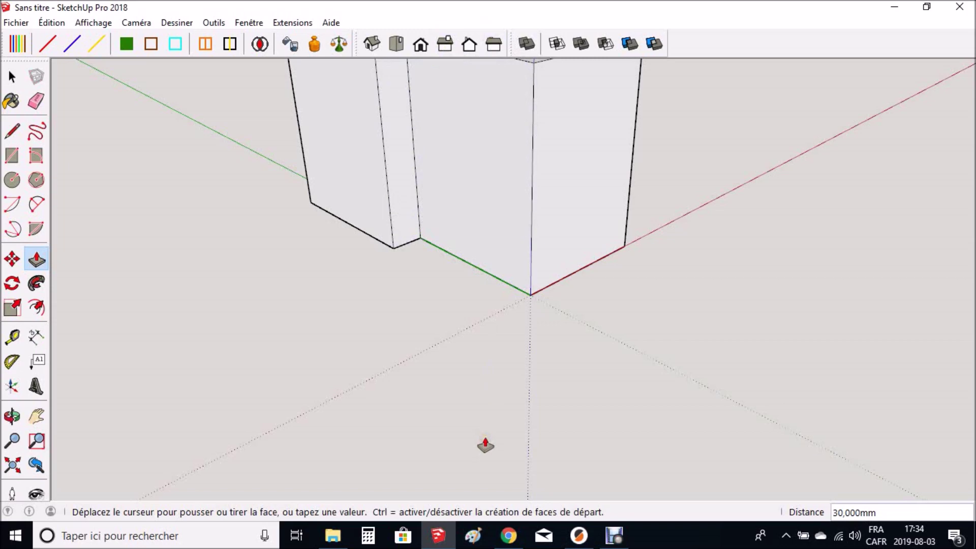
- Examine the extruded block at different zoom levels and from several sides
scroll(485, 445, "down", 3)
scroll(485, 446, "down", 1)
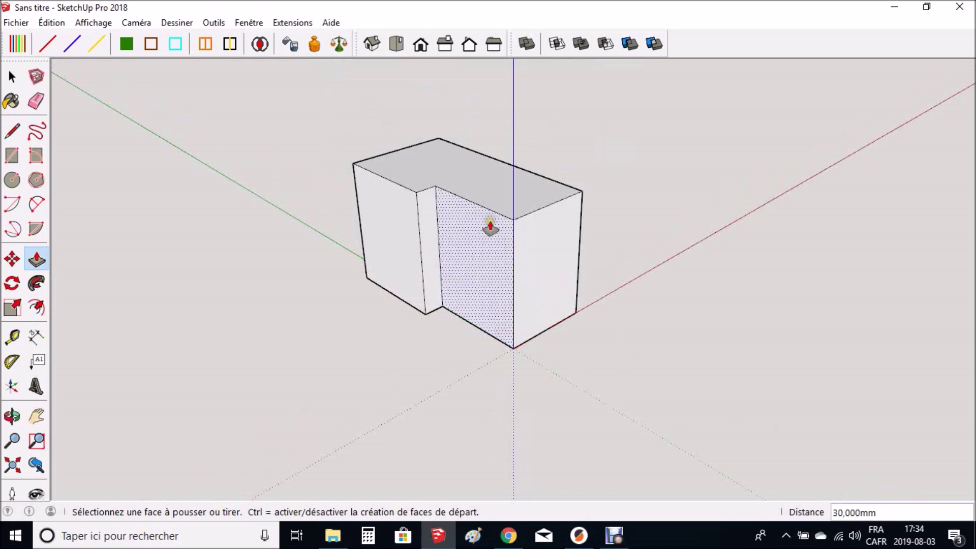
scroll(480, 190, "up", 5)
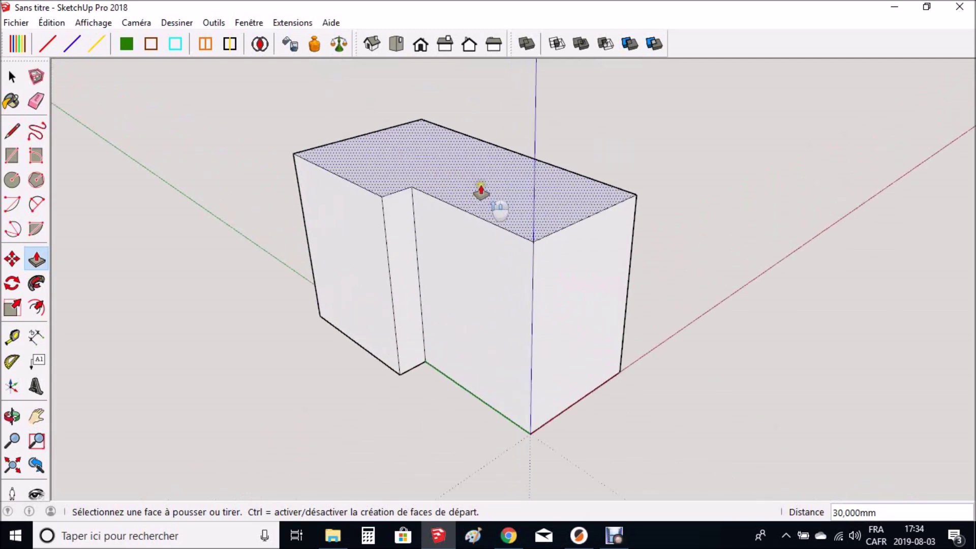
scroll(480, 193, "up", 1)
scroll(481, 193, "down", 3)
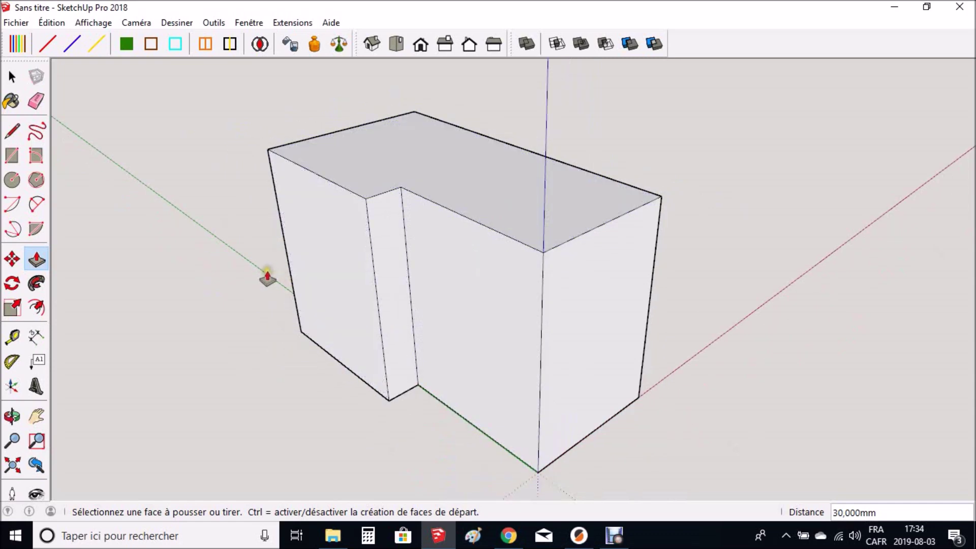
middle_click_drag(232, 264, 710, 319)
middle_click_drag(355, 275, 343, 275)
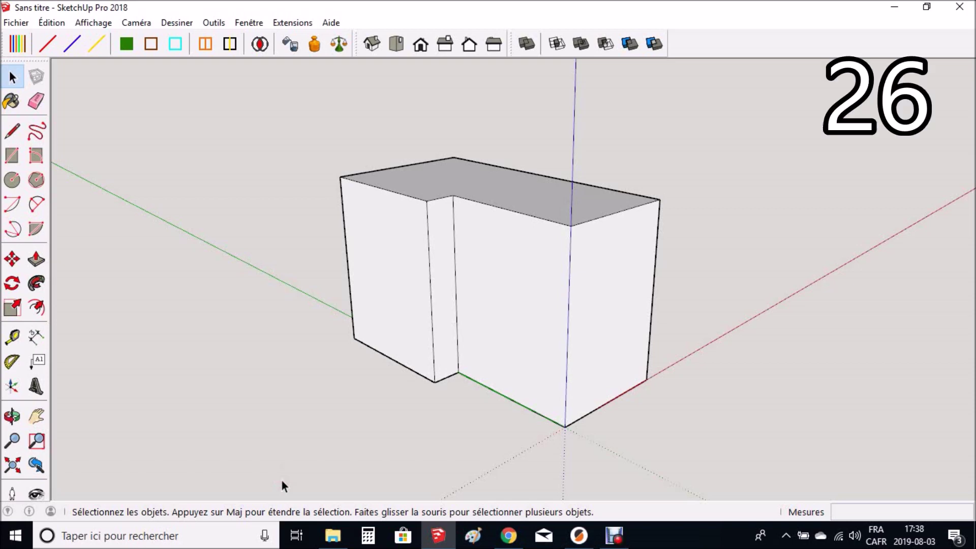
- Measure the block's bottom edge along the red axis from the origin with the Tape Measure, checking its far corner from another side
key("t")
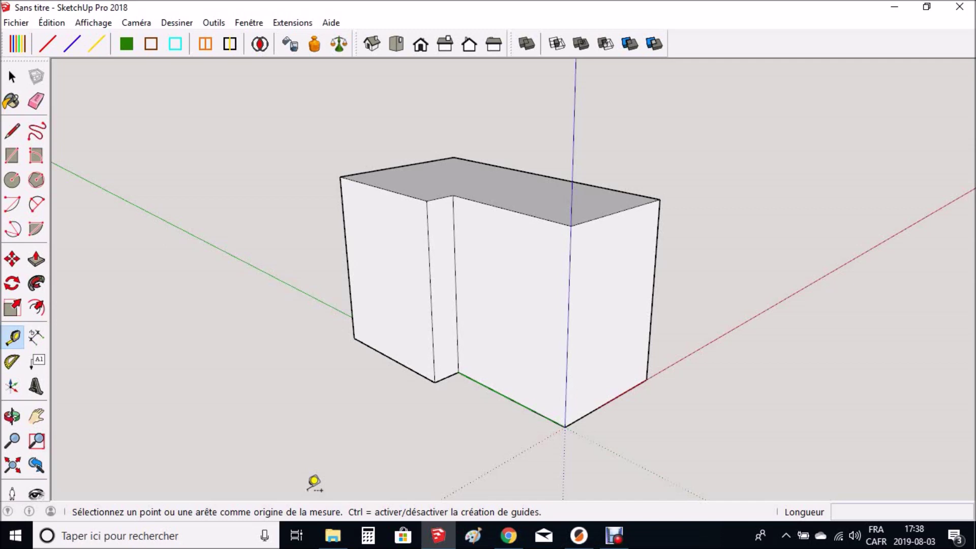
mouse_move(543, 199)
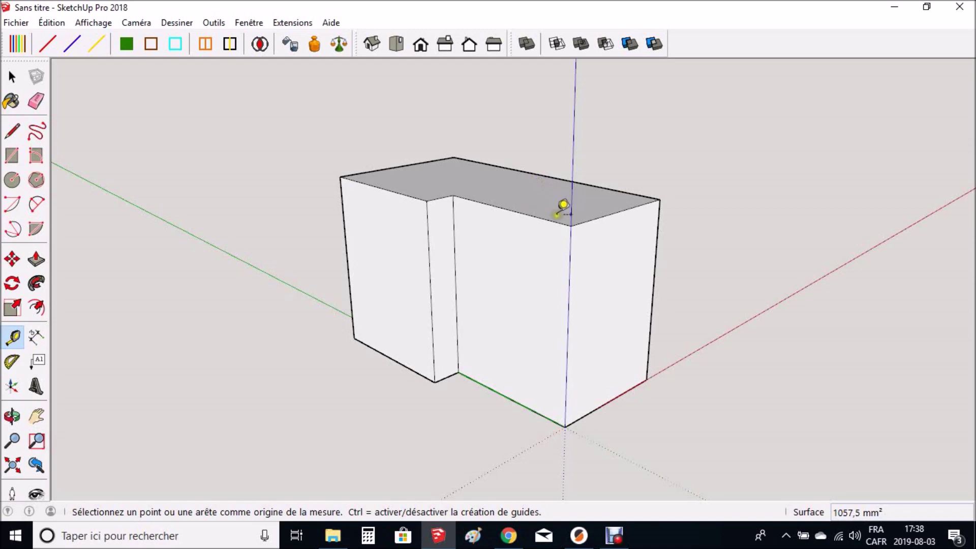
left_click(565, 427)
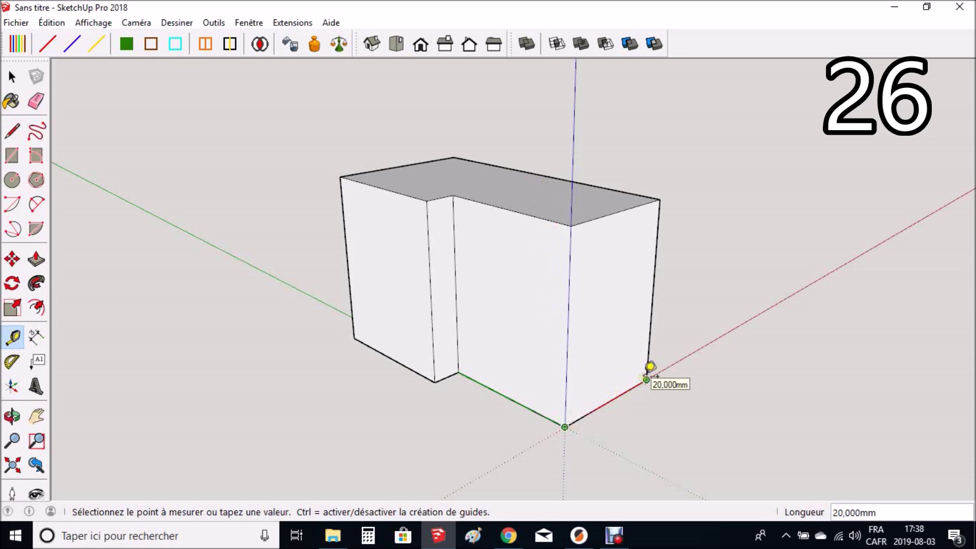
middle_click_drag(669, 355, 280, 290)
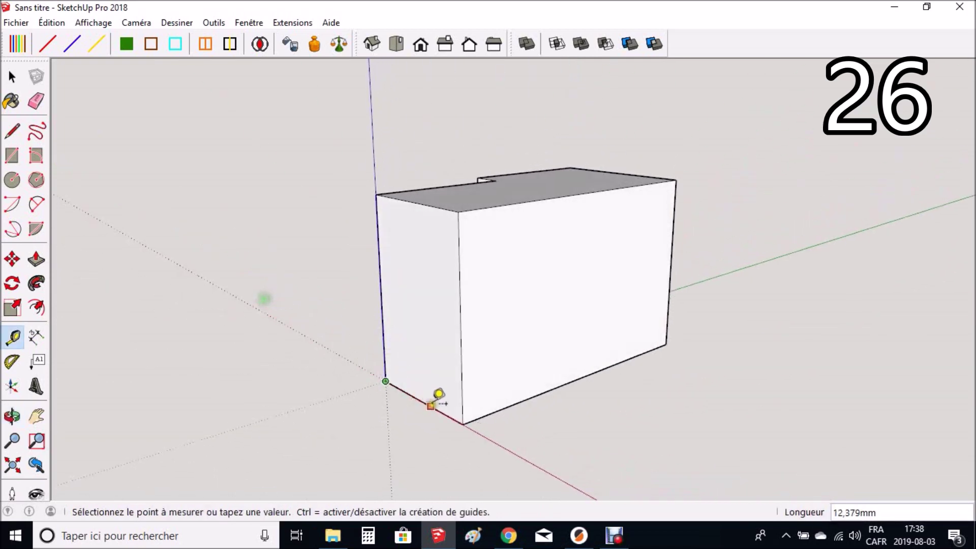
left_click(462, 421)
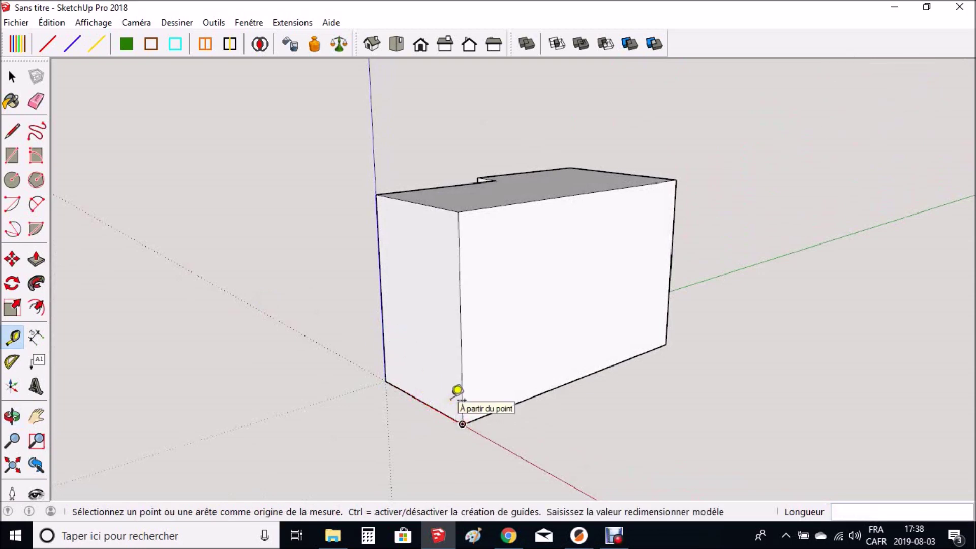
left_click(462, 424)
middle_click_drag(461, 424, 619, 385)
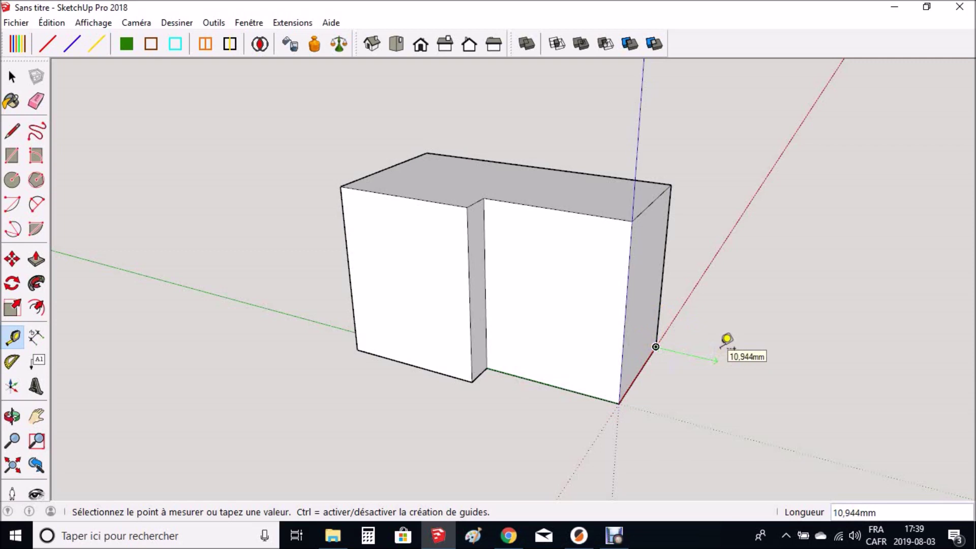
key("space")
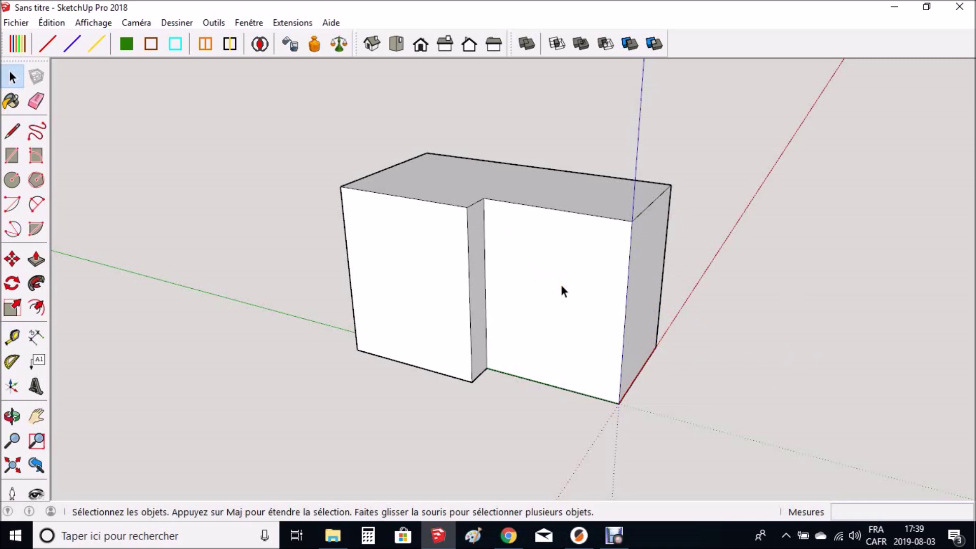
- Create a 20 mm guide from the block's top corner above the origin, outward along the green axis direction
key("t")
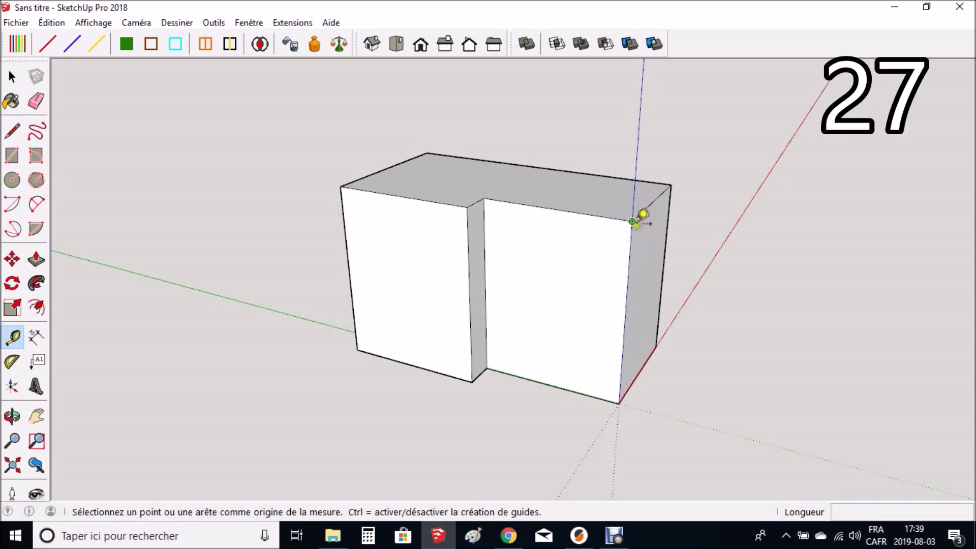
left_click(633, 221)
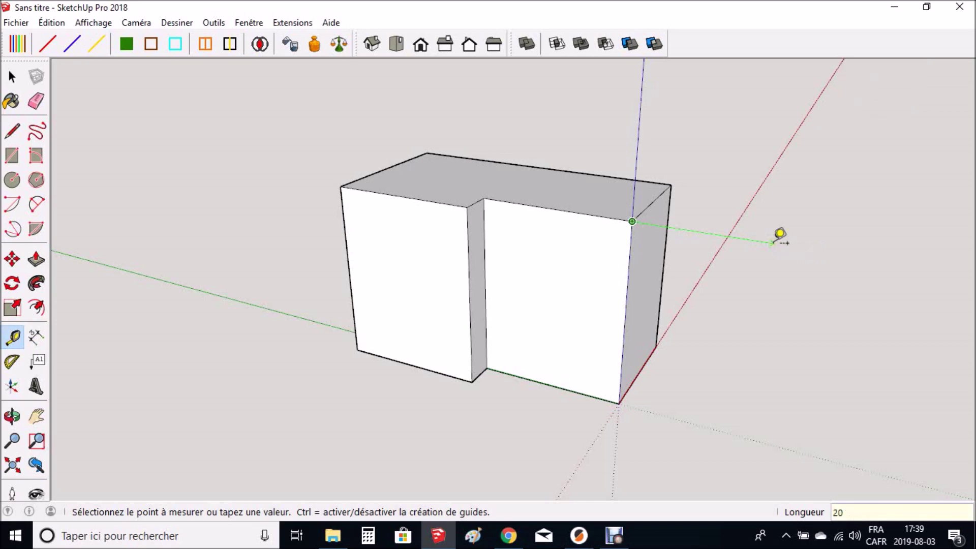
key("Return")
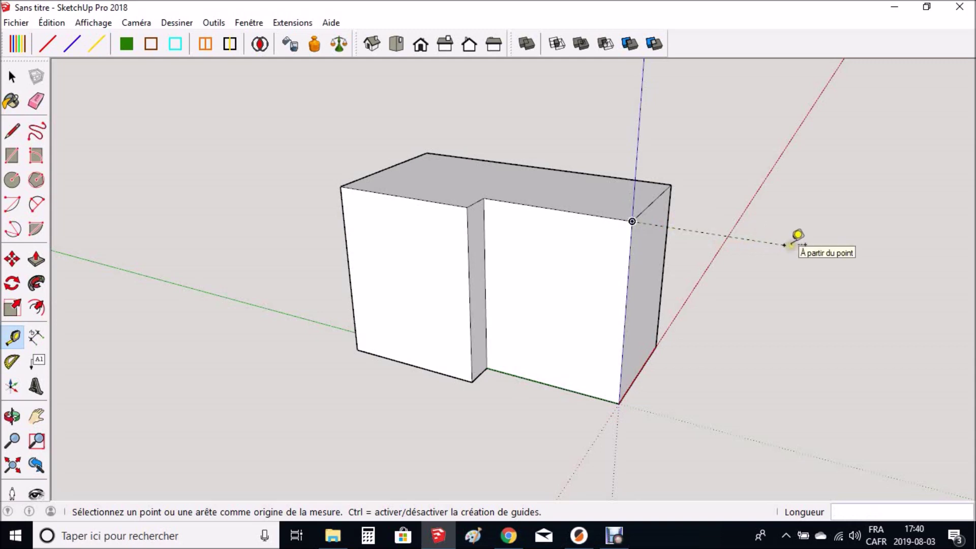
key("l")
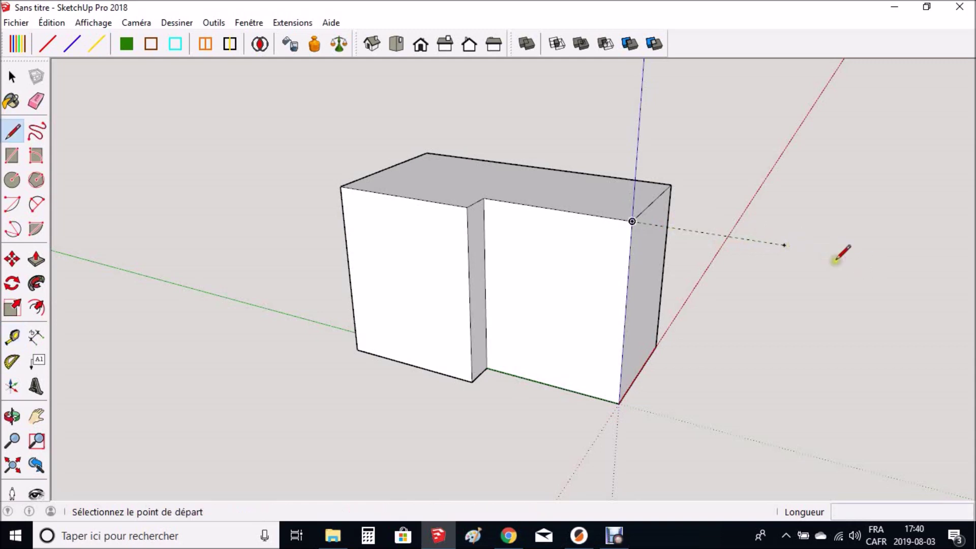
left_click(785, 245)
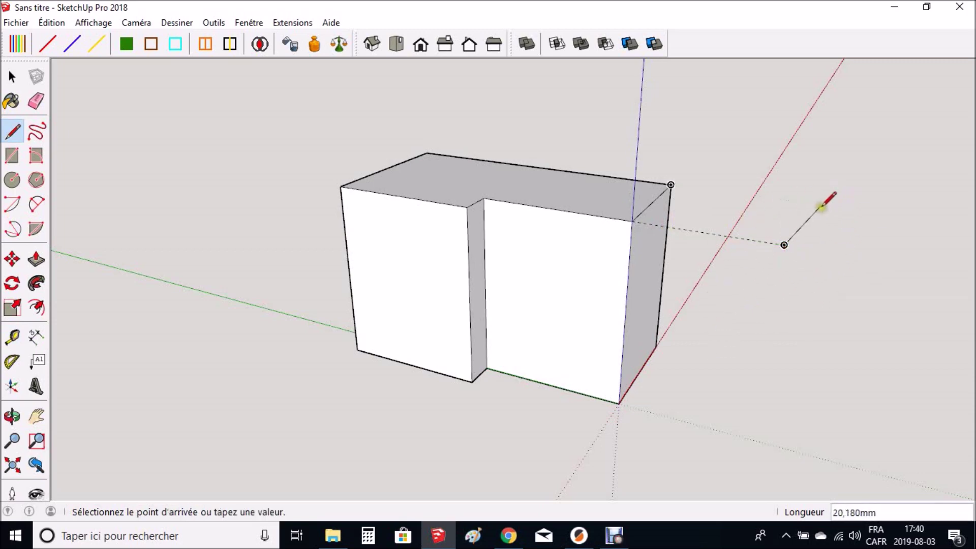
key("space")
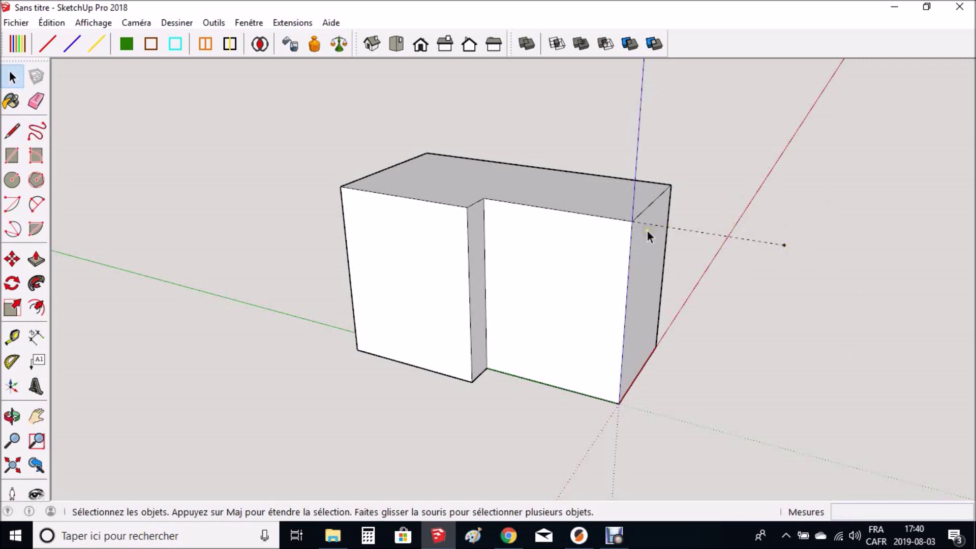
- Create a guide about 24.7 mm long from the other top corner of the end face, outward parallel to the green axis
key("t")
left_click(671, 185)
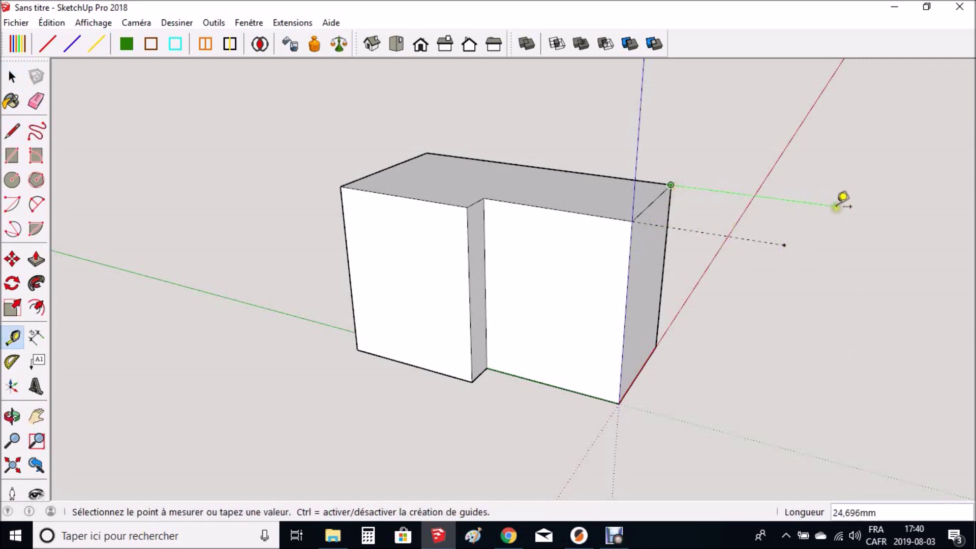
left_click(837, 207)
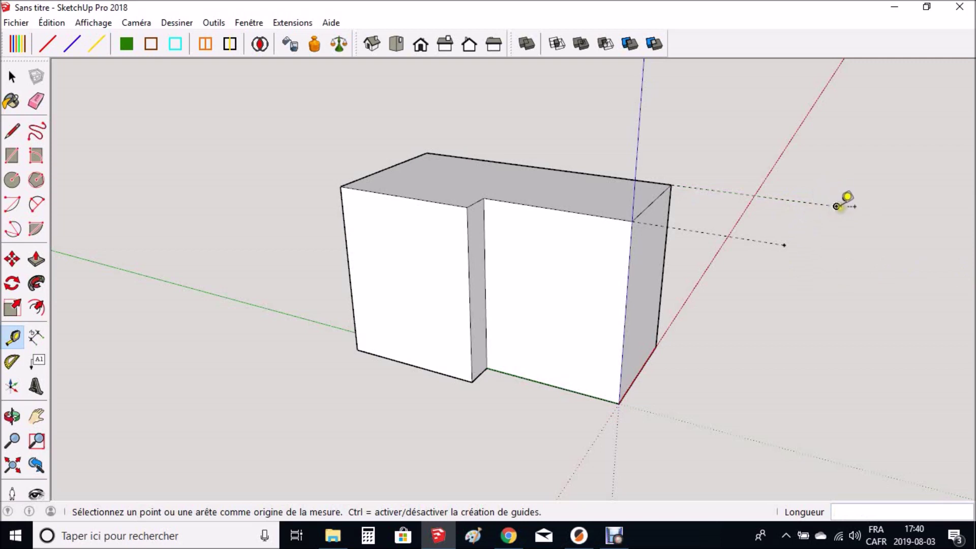
- Create a guide on the top face parallel to the long edge above the green axis, offset 15 mm inward
left_click(554, 209)
left_click(589, 216)
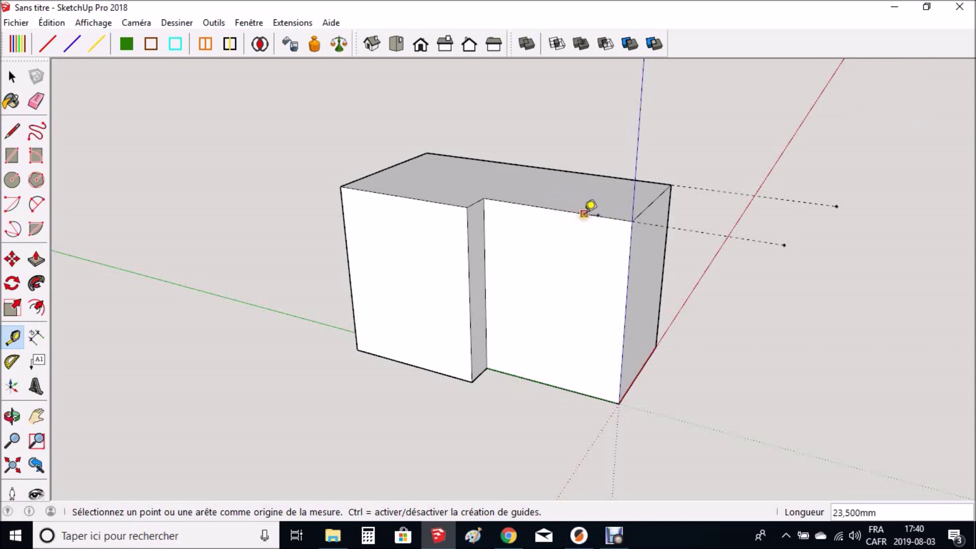
left_click(586, 214)
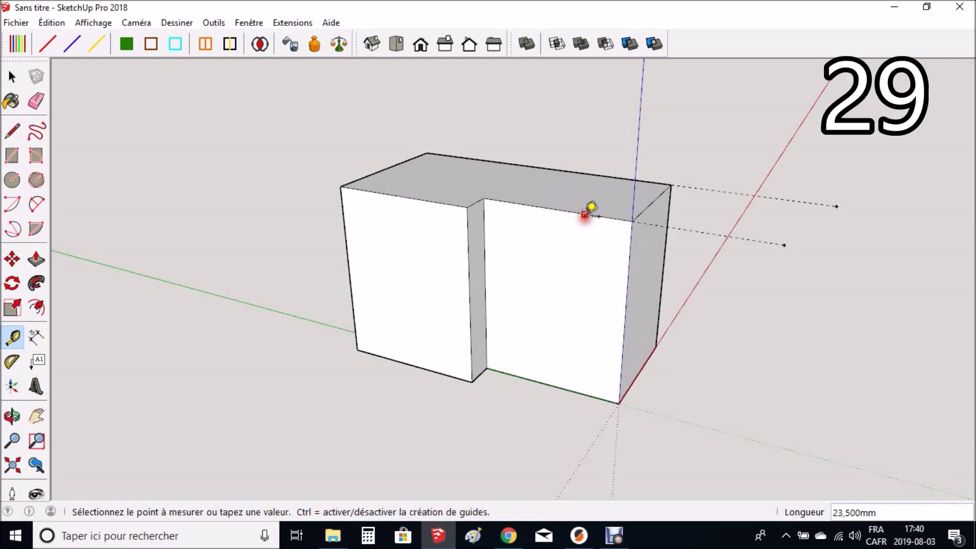
left_click(609, 179)
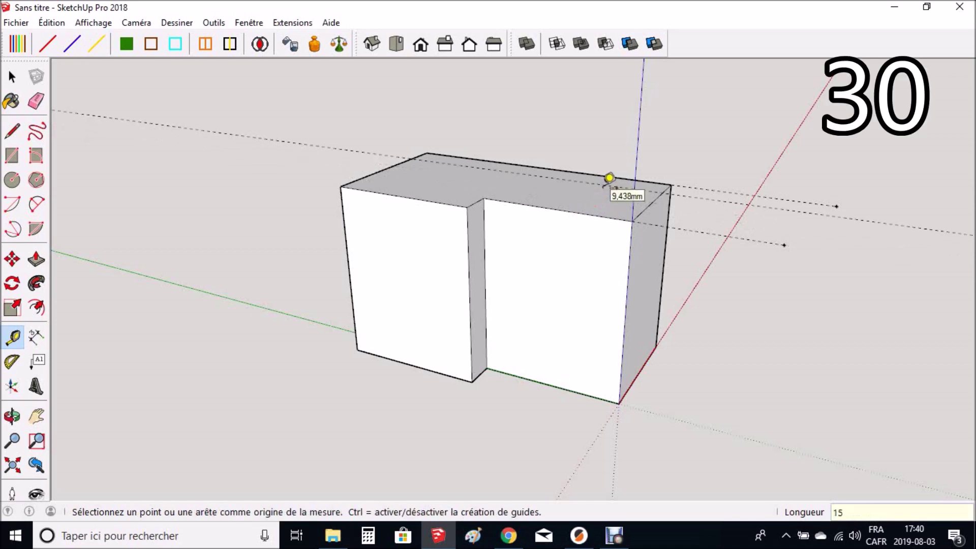
- Create a guide on the top face parallel to the short 20 mm edge above the red axis, offset 15 mm inward
left_click(651, 198)
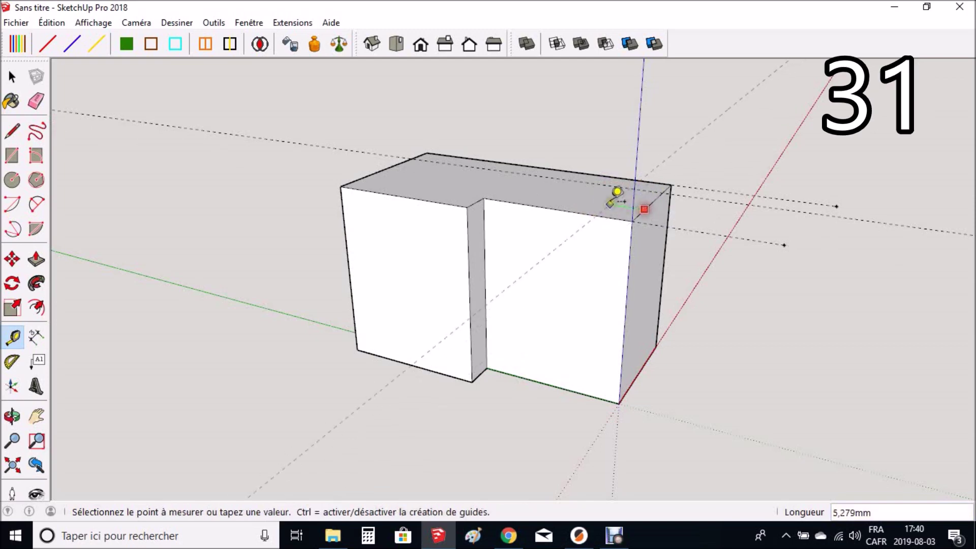
key("Return")
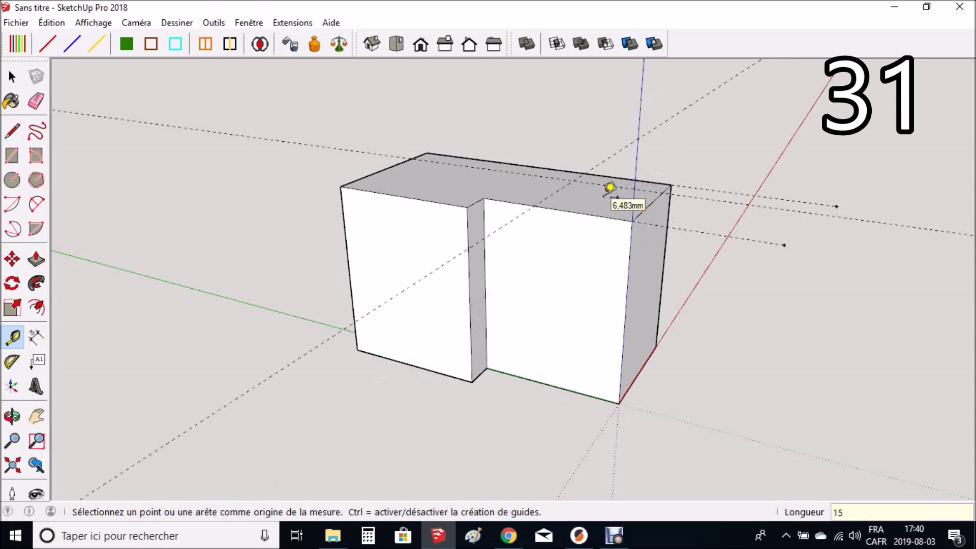
scroll(590, 173, "up", 5)
middle_click_drag(601, 185, 578, 257)
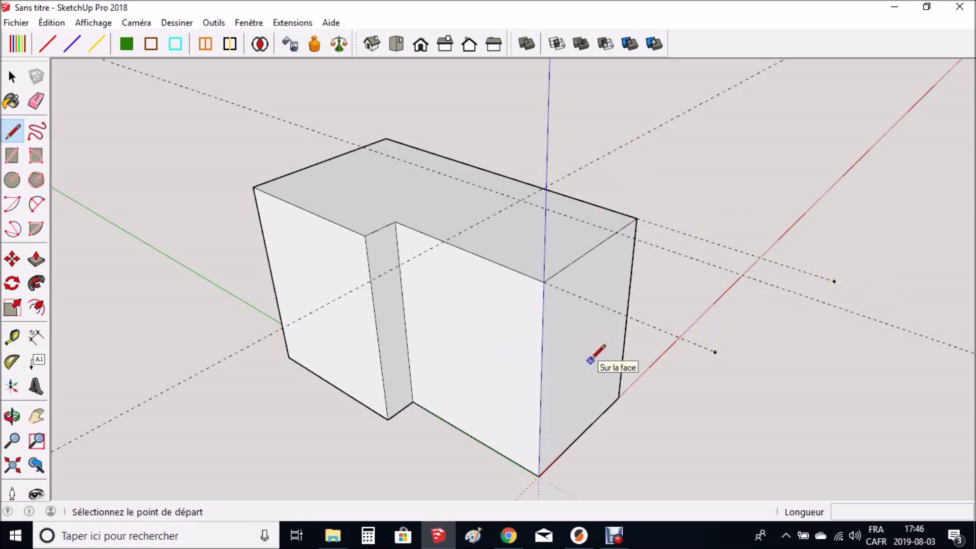
- Erase the two short guides extending outward from the top corners of the block's end face
key("e")
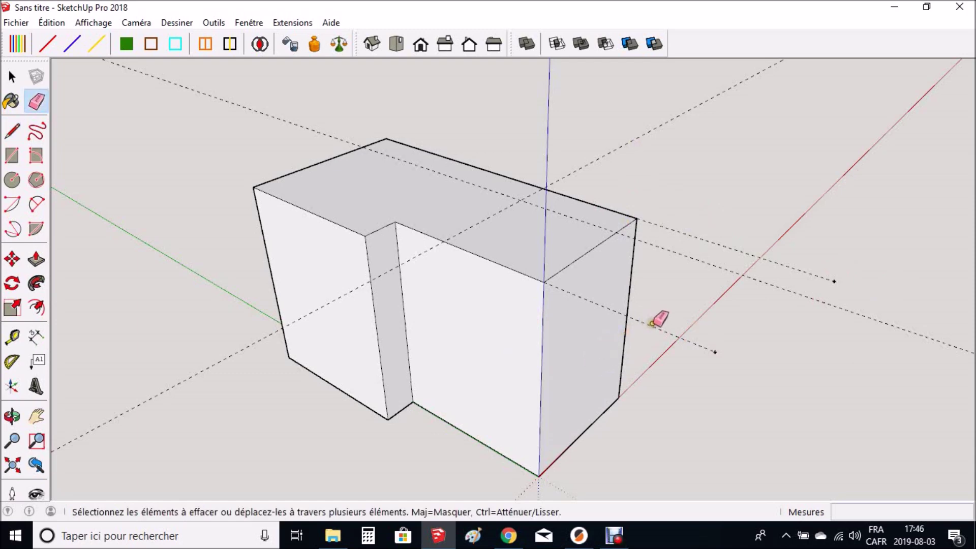
left_click(656, 329)
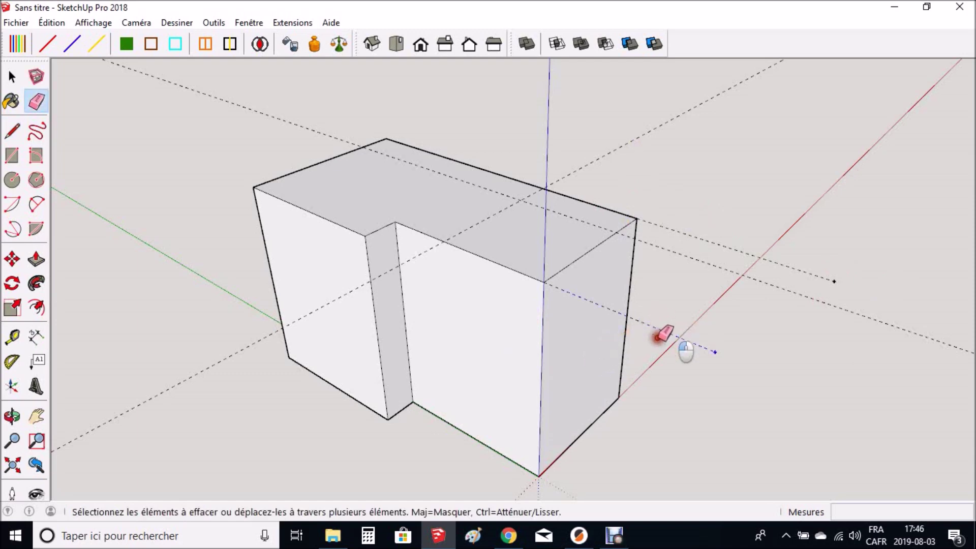
left_click(744, 253)
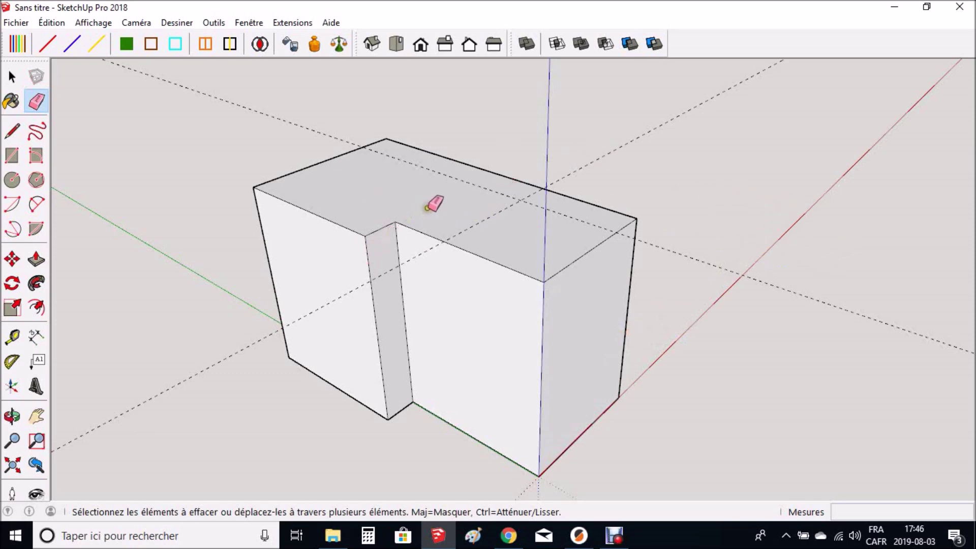
- Erase the short edge where the block's top face meets the side of the step in its long side
mouse_move(446, 202)
left_mouse_down()
mouse_move(428, 203)
mouse_move(444, 214)
mouse_move(410, 199)
mouse_move(449, 192)
mouse_move(422, 198)
left_mouse_up()
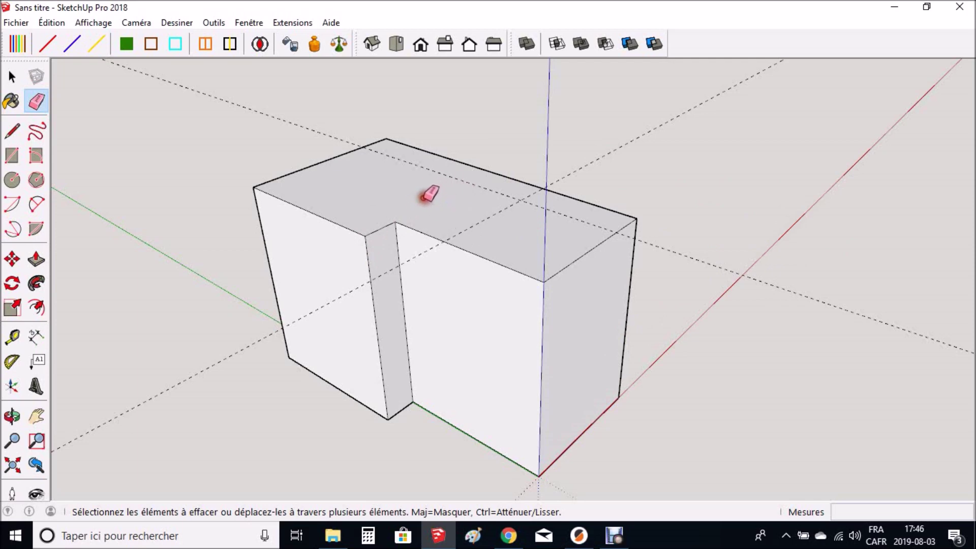
left_click(379, 230)
mouse_move(468, 181)
middle_mouse_down()
mouse_move(448, 203)
mouse_move(413, 210)
mouse_move(422, 213)
middle_mouse_up()
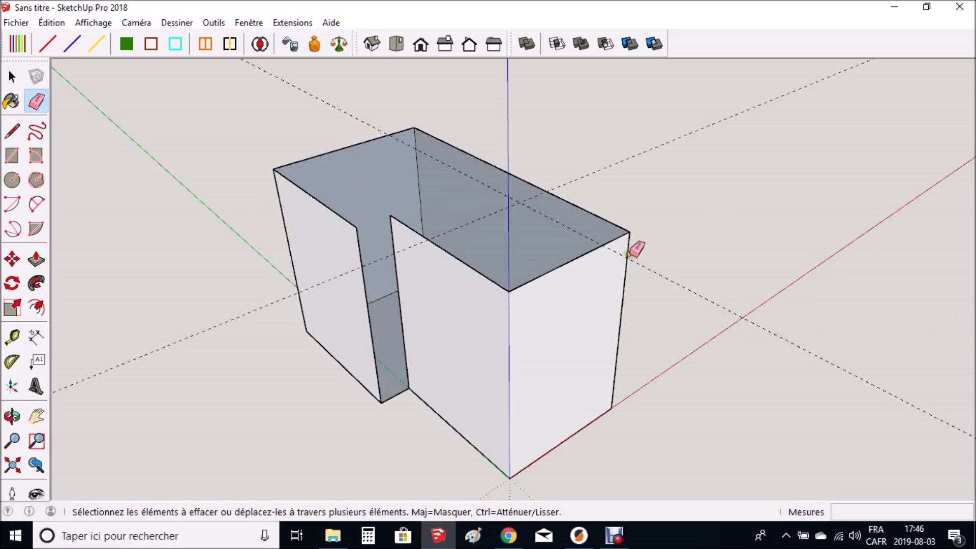
mouse_move(399, 297)
middle_mouse_down()
mouse_move(452, 297)
mouse_move(464, 282)
middle_mouse_up()
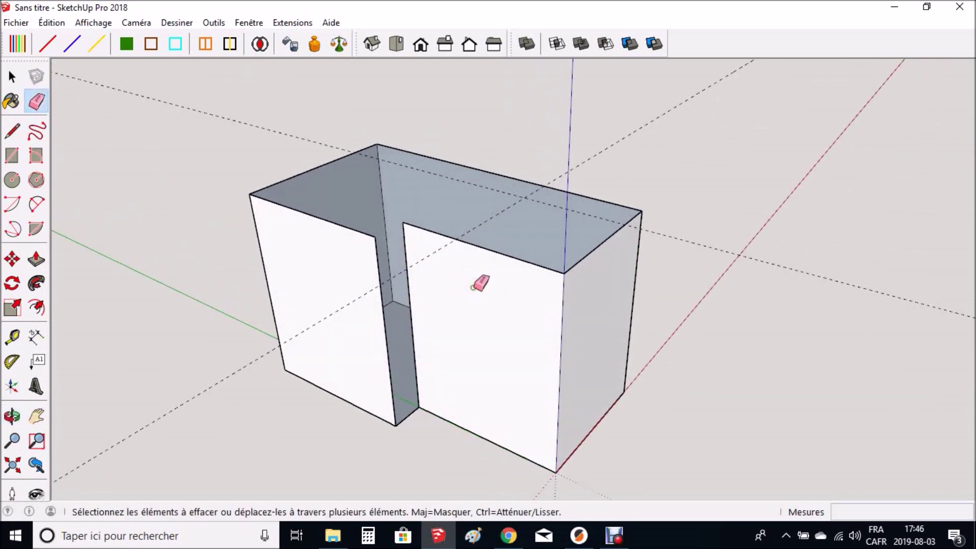
- Redraw the missing 5 mm top edge across the step with the Line tool, joining its two open corners
key("l")
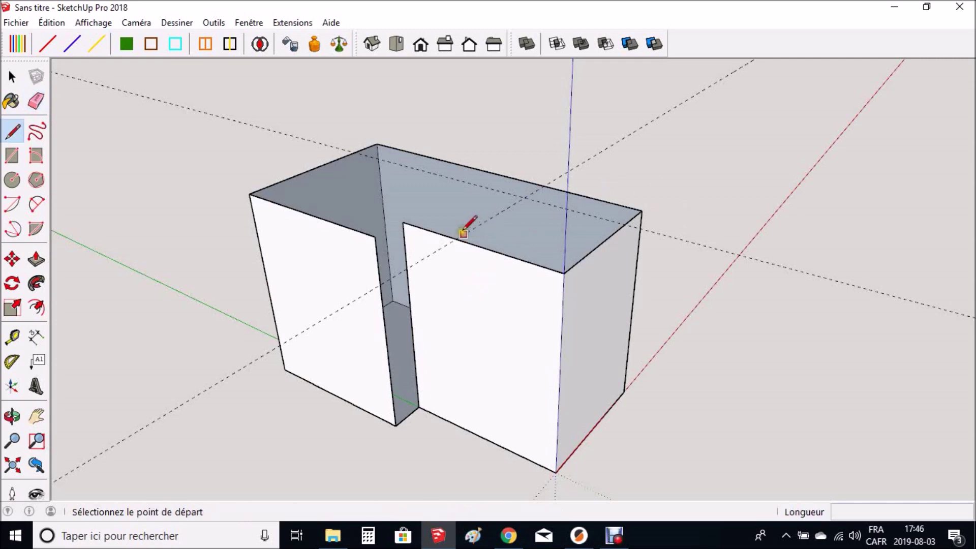
left_click(402, 222)
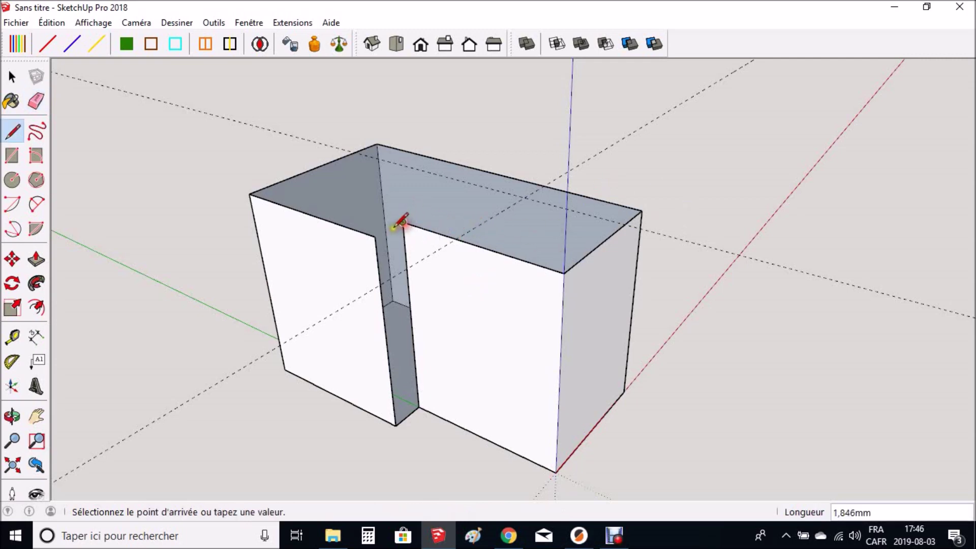
left_click(375, 237)
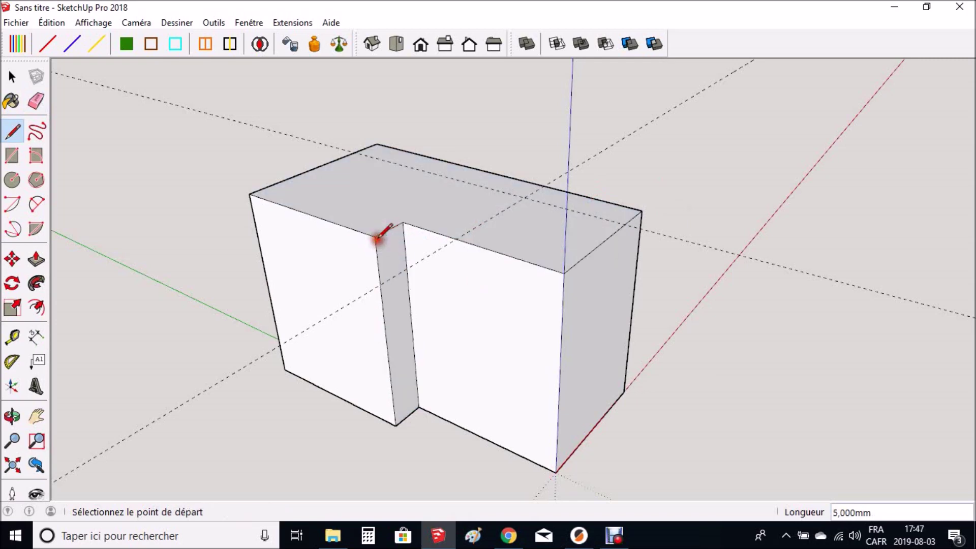
- Draw a circle with a 4 mm radius on the top face, centred on the intersection of the two guides
middle_click_drag(529, 270, 499, 269)
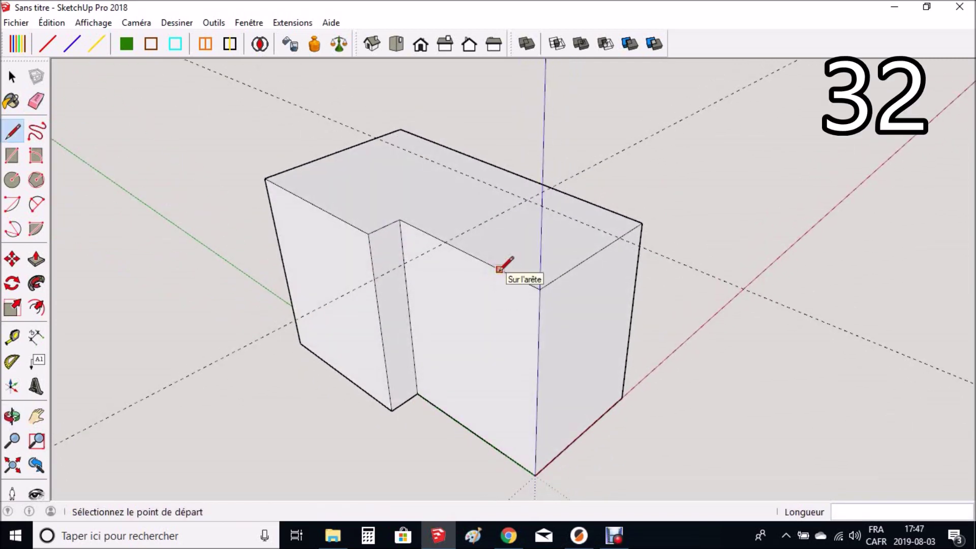
key("c")
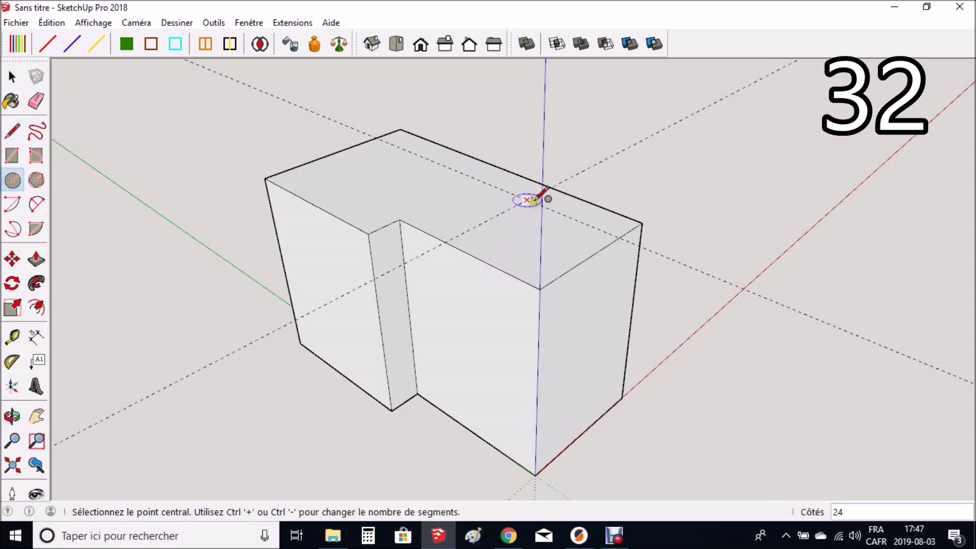
scroll(529, 201, "up", 3)
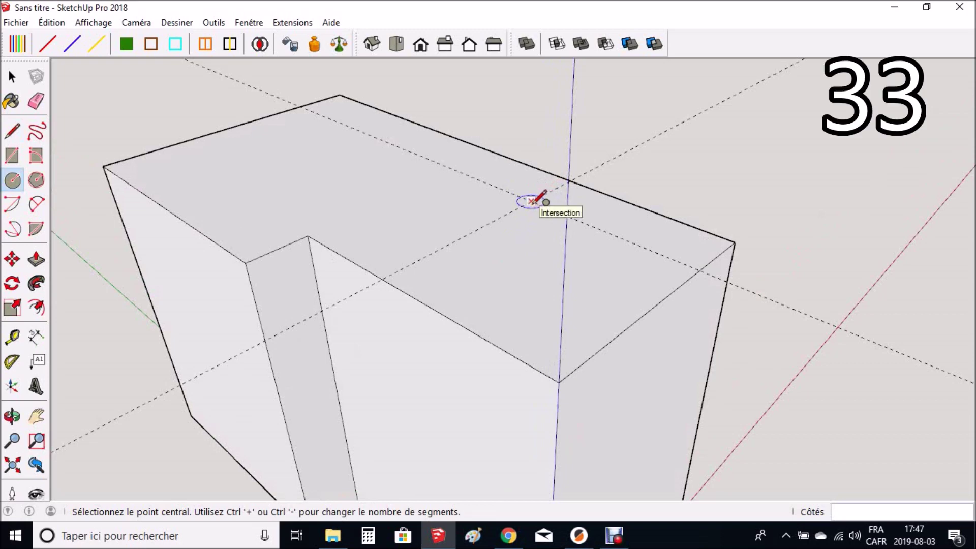
left_click(531, 201)
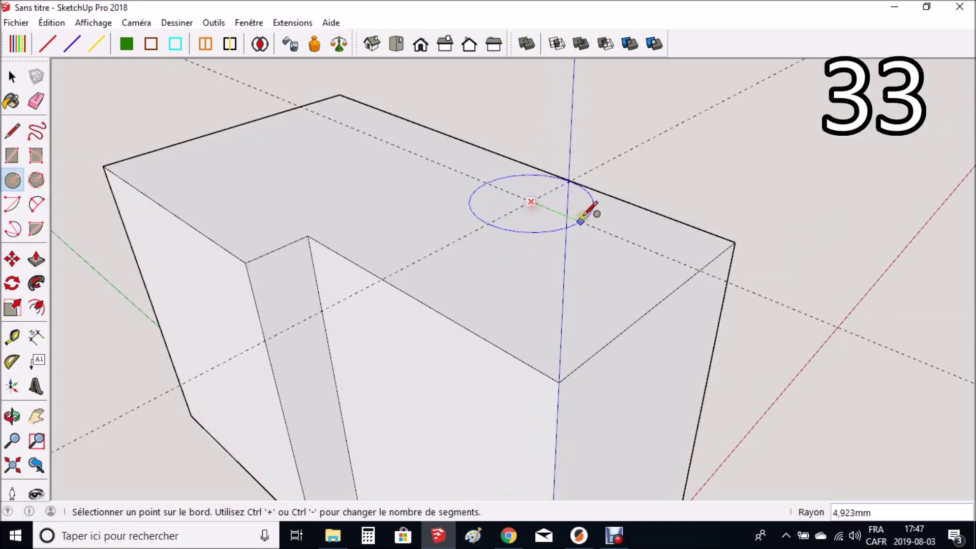
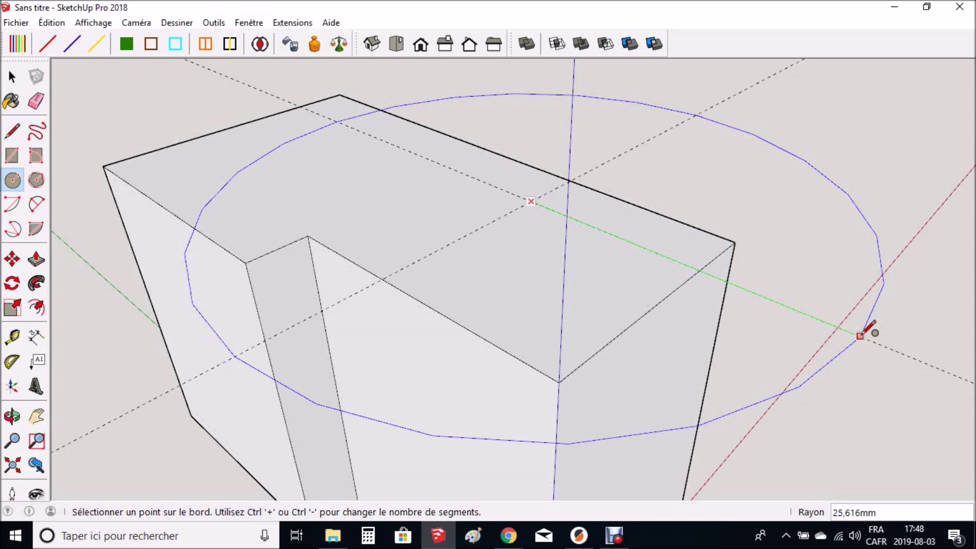
type("4")
key("Return")
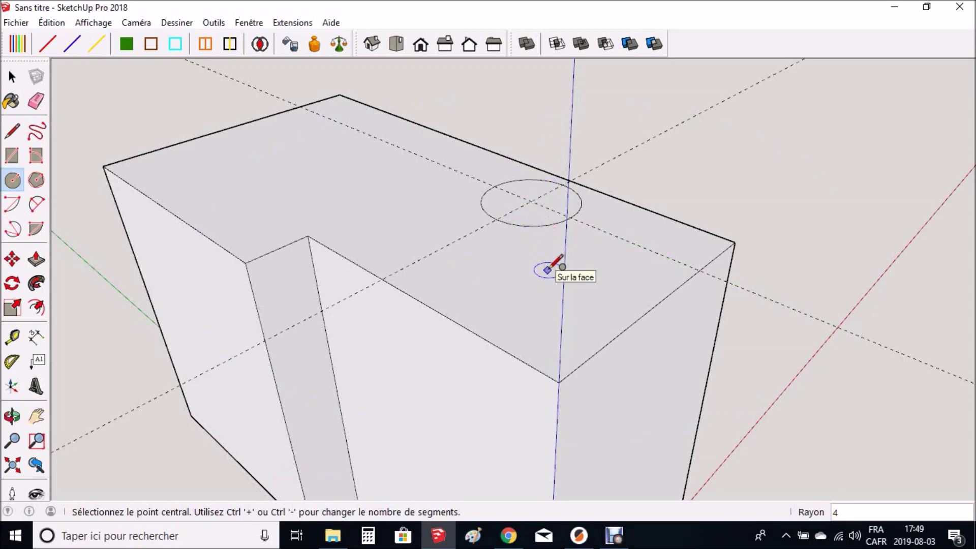
- Push the circle 30 mm down through the block to the bottom corner's level, cutting a through hole
key("p")
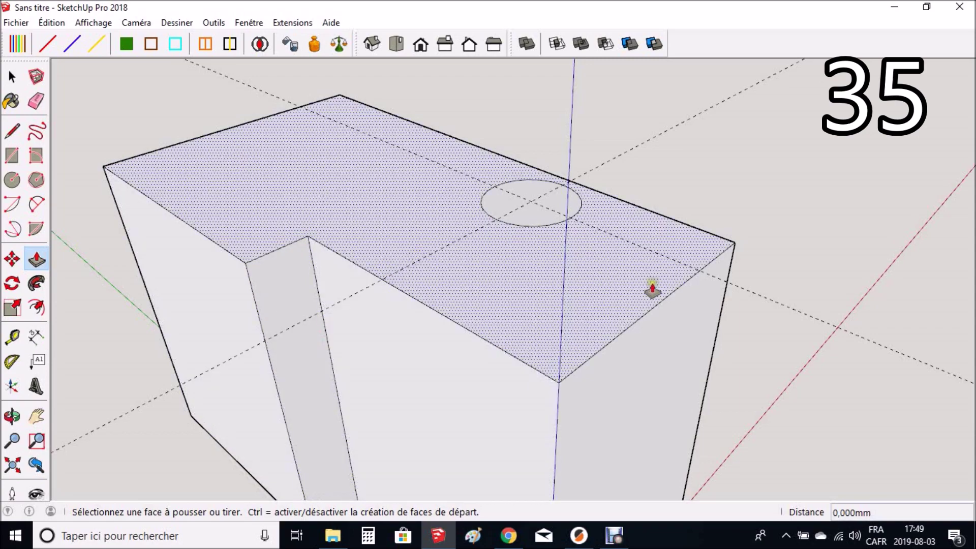
left_click(532, 211)
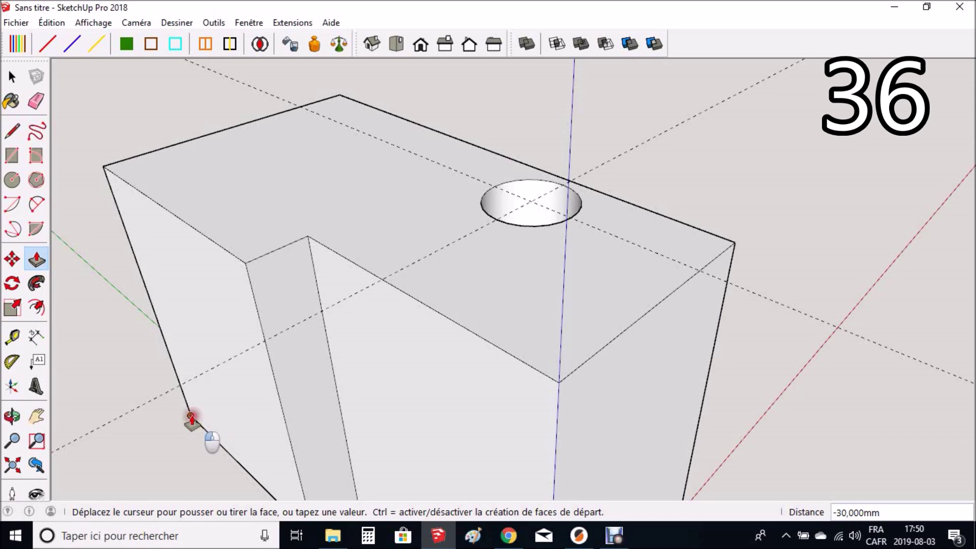
key("Escape")
middle_click_drag(392, 304, 497, 366)
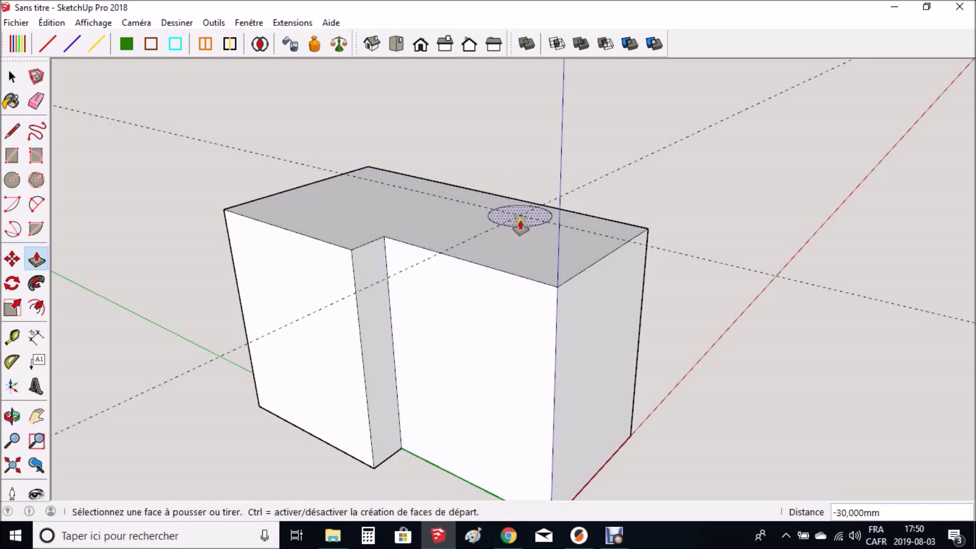
scroll(524, 221, "up", 2)
scroll(524, 221, "down", 3)
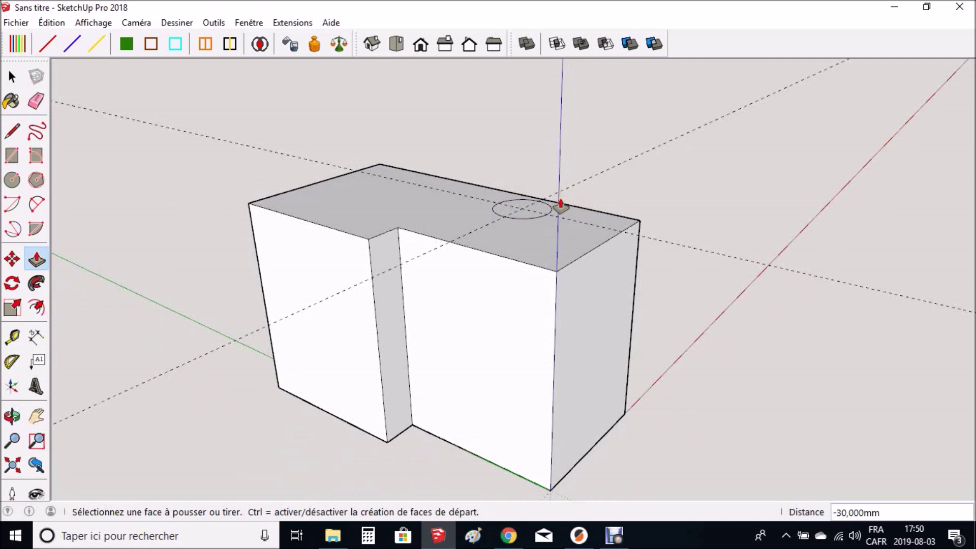
left_click(536, 206)
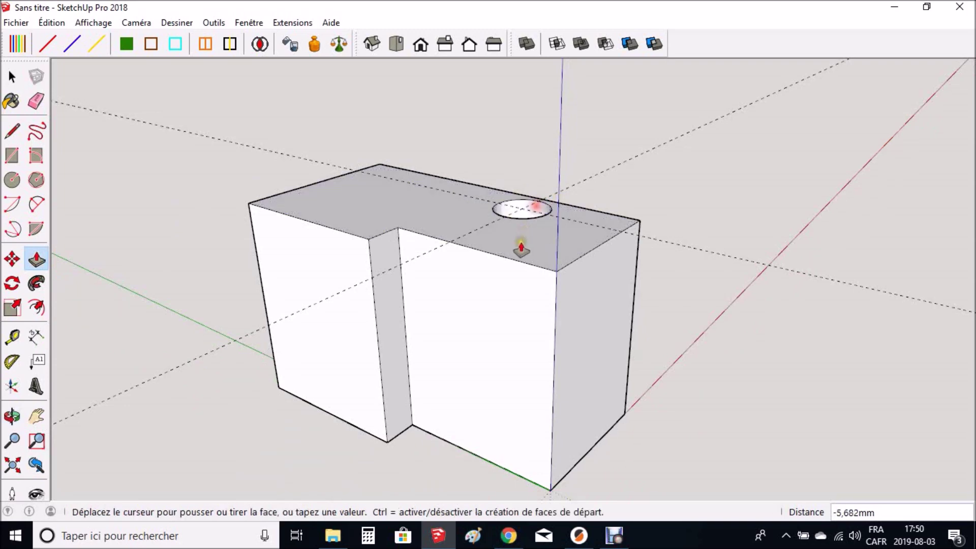
left_click(278, 392)
middle_click_drag(698, 436, 651, 498)
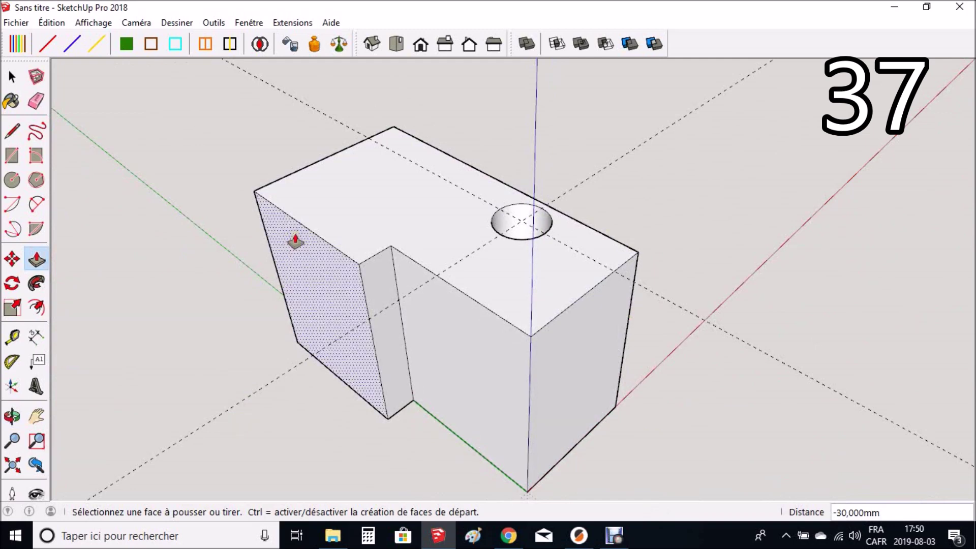
- Create a vertical guide on the long face above the green axis, offset 1 mm inward from the edge on the blue axis
middle_click_drag(549, 278, 336, 348)
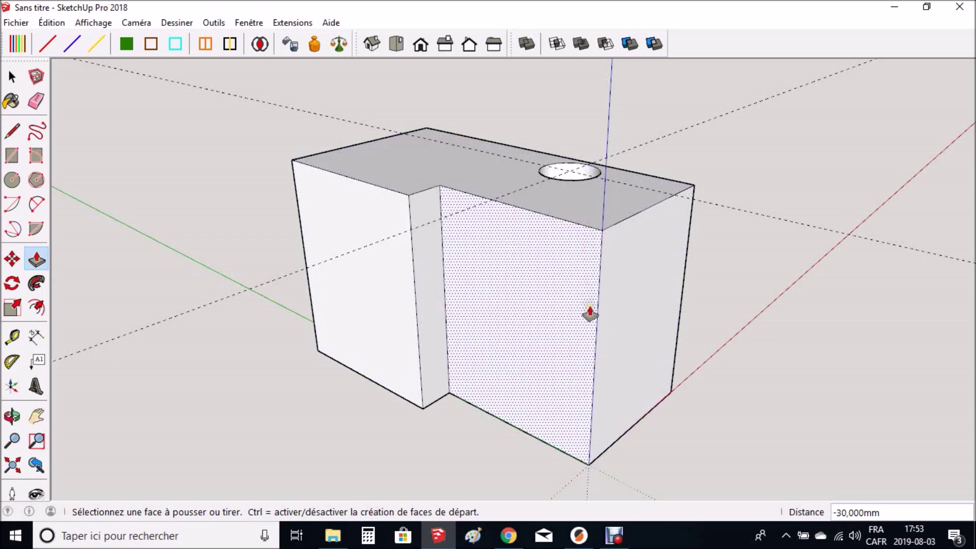
left_click(588, 375)
key("t")
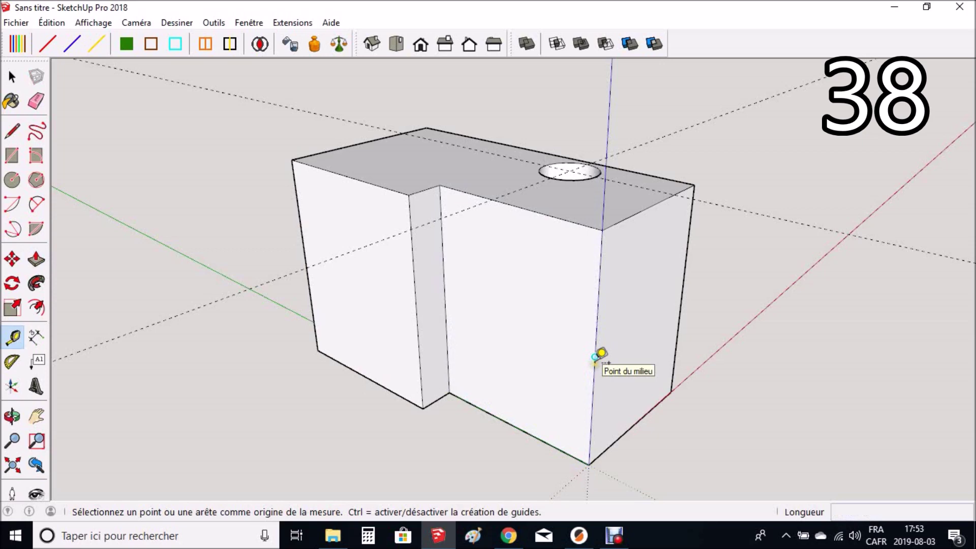
left_click(595, 356)
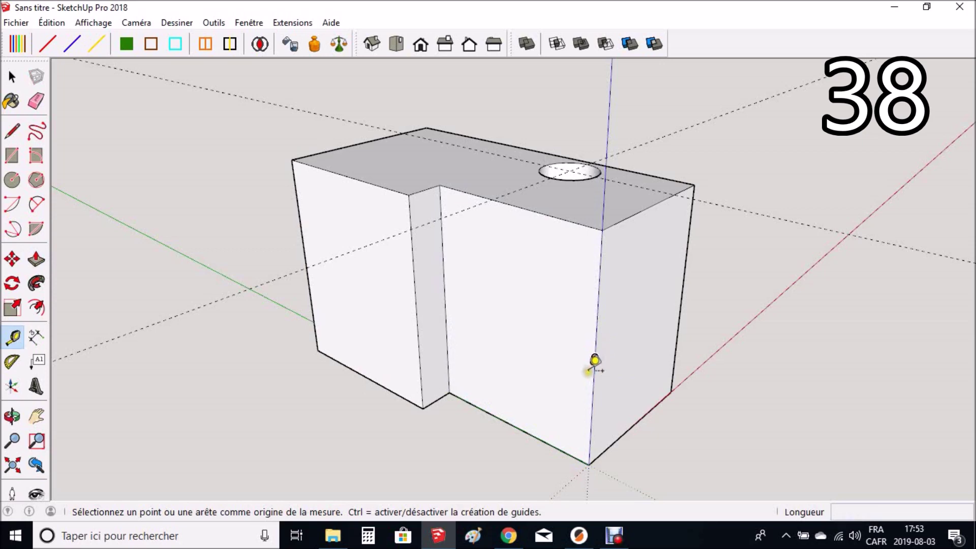
left_click(592, 399)
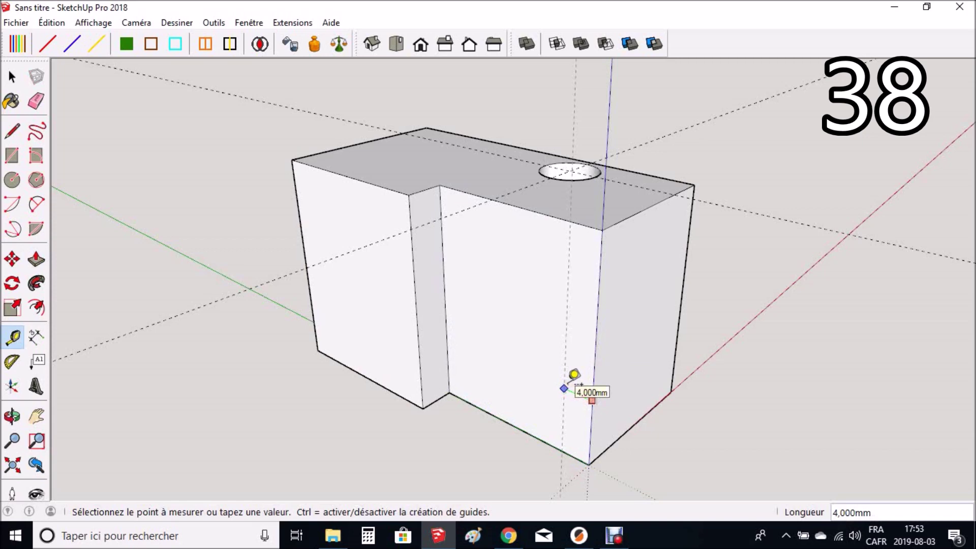
type("1")
key("Return")
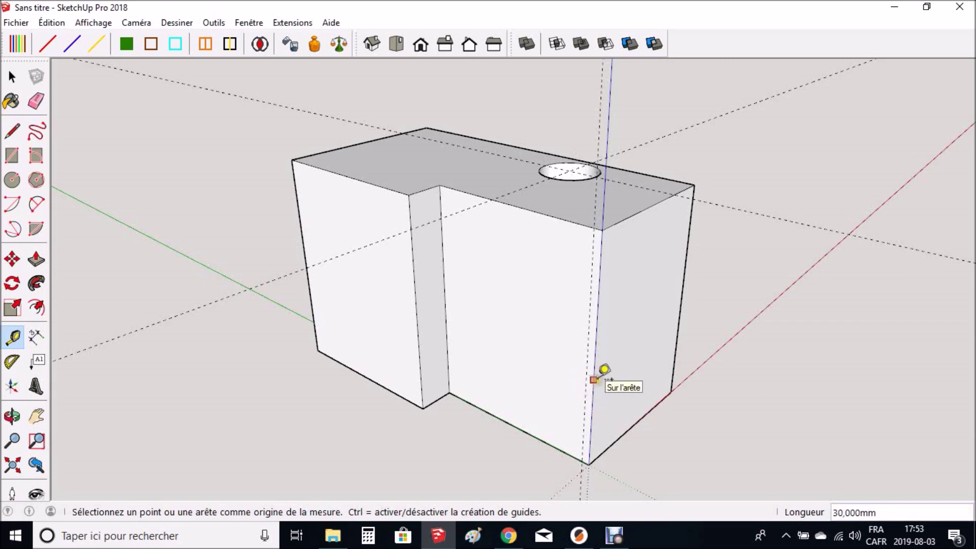
- Create a second vertical guide on the same face, offset 3 mm inward from the edge on the blue axis
left_click(593, 408)
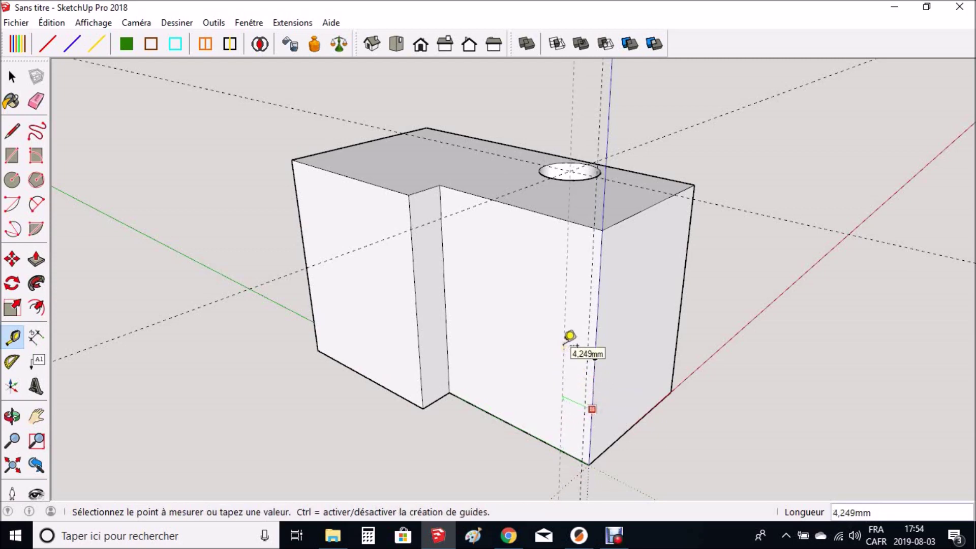
left_click(570, 335)
type("3")
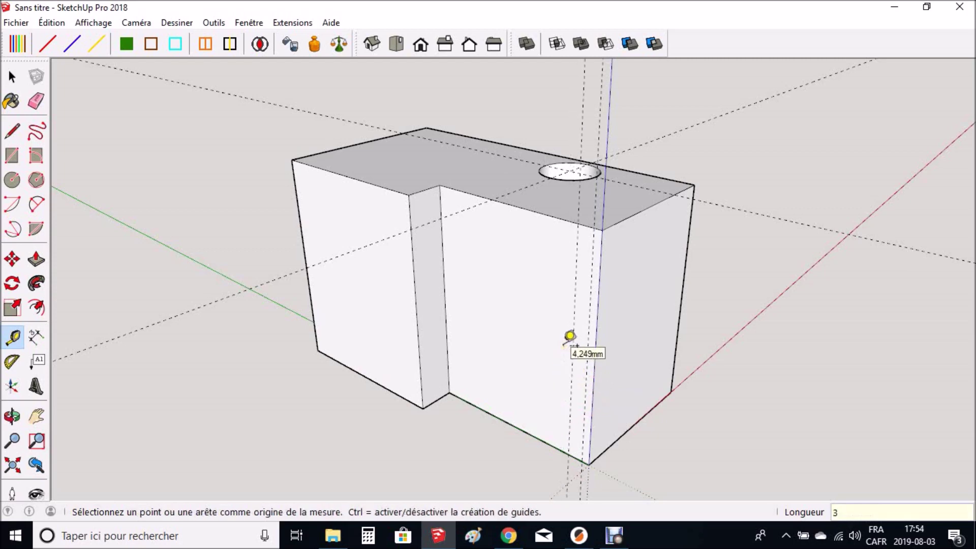
- Create two horizontal guides on the same face, offset 3 mm and 6 mm up from the bottom edge on the green axis
left_click(546, 442)
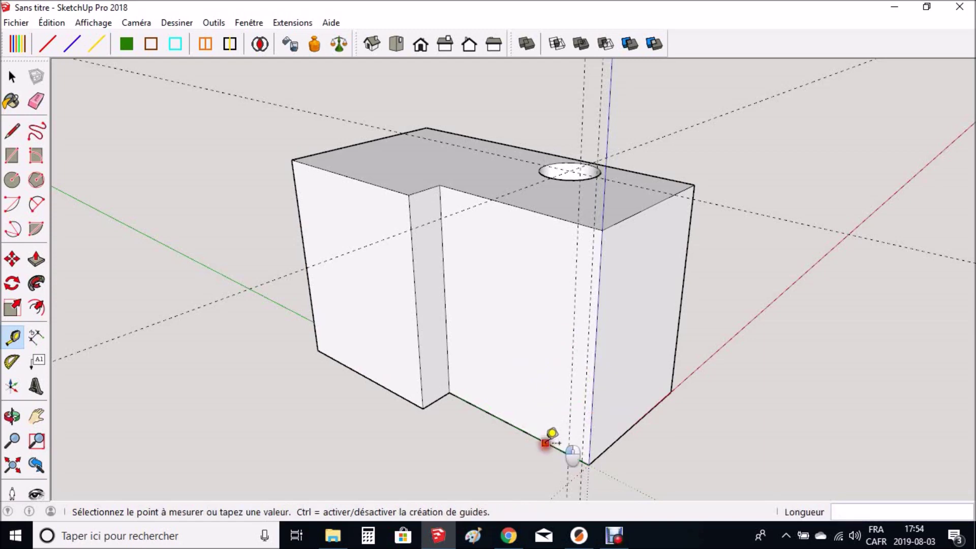
type("3")
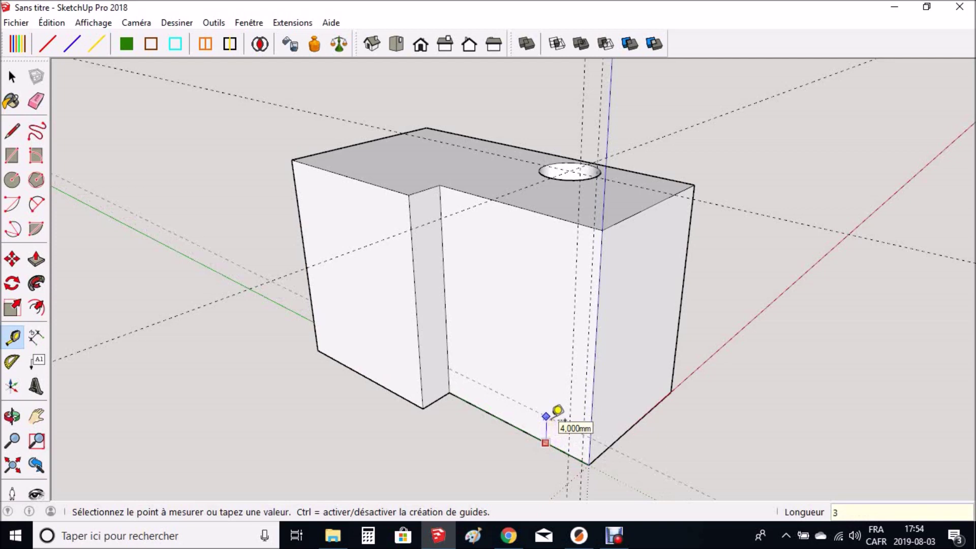
key("Return")
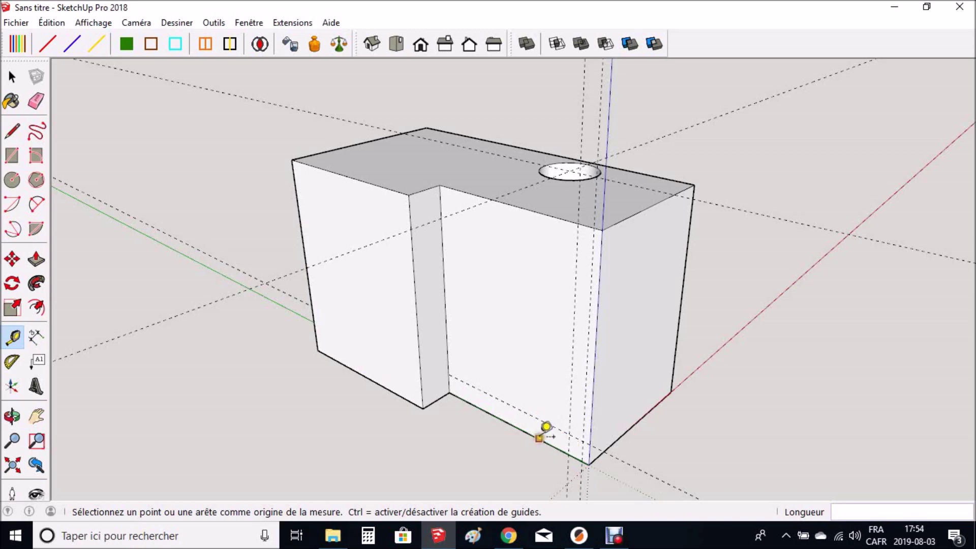
left_click(549, 435)
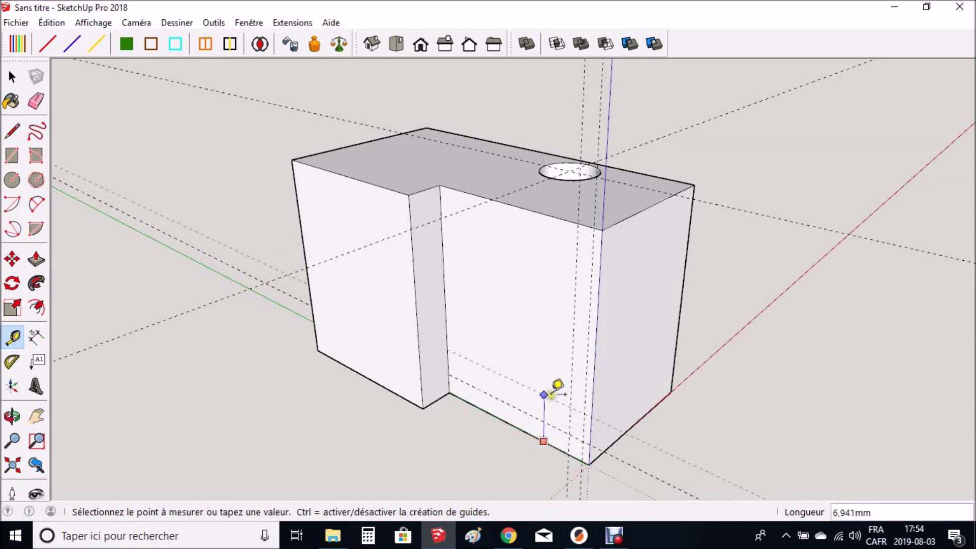
type("6")
key("Return")
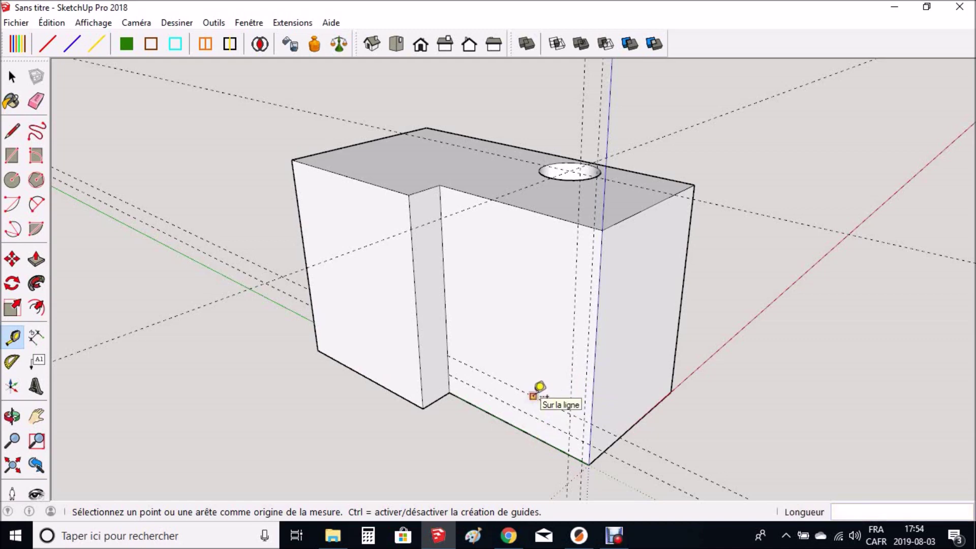
- Create another horizontal guide on the same face, offset 3 mm above the upper of the two horizontal guides
left_click(533, 396)
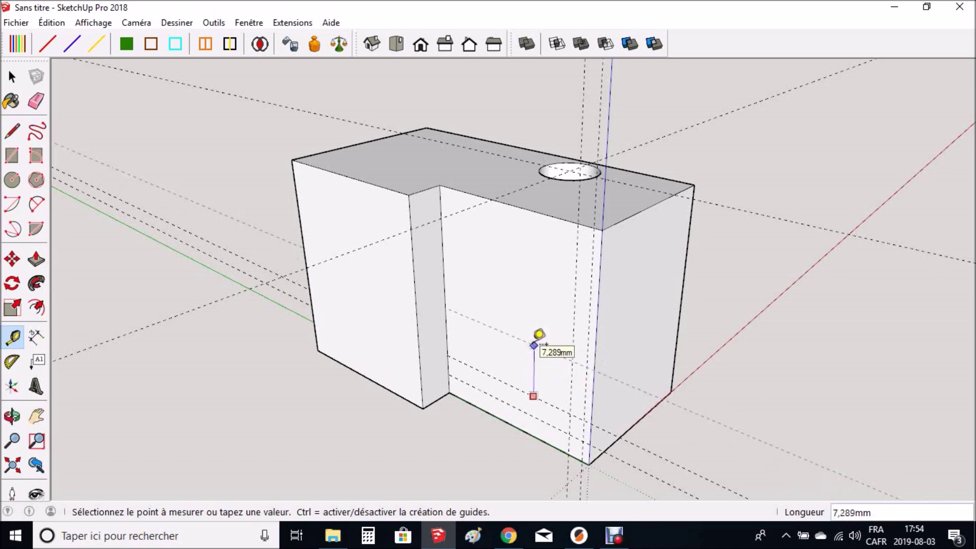
type("3")
key("Return")
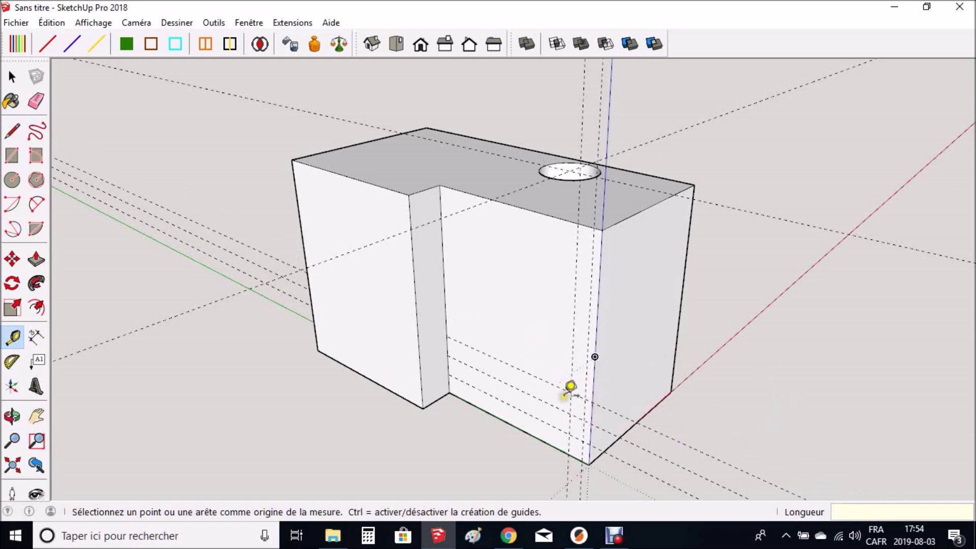
- Draw a two-segment V on the long face, from the lower outer guide intersection through the middle inner one to the upper outer one
scroll(529, 338, "down", 2)
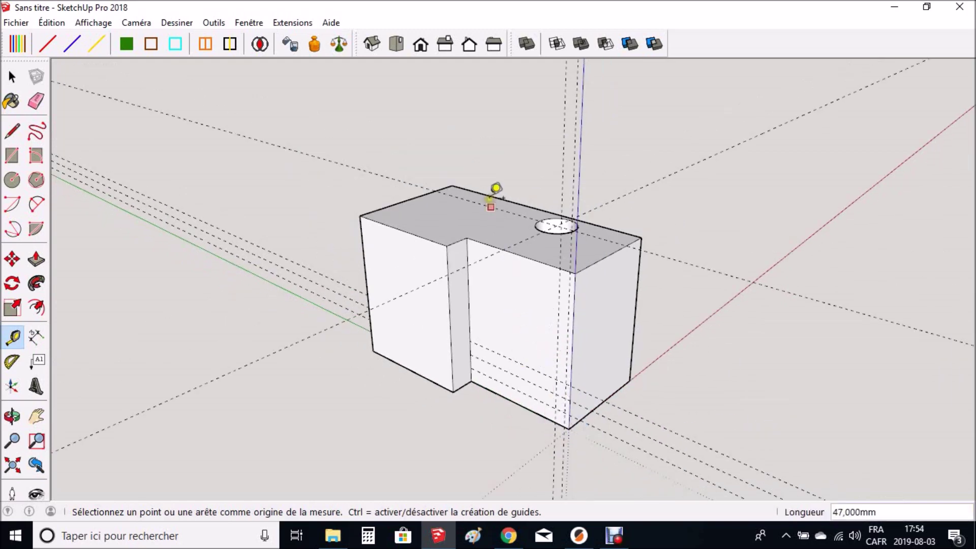
scroll(478, 201, "down", 3)
scroll(532, 306, "up", 3)
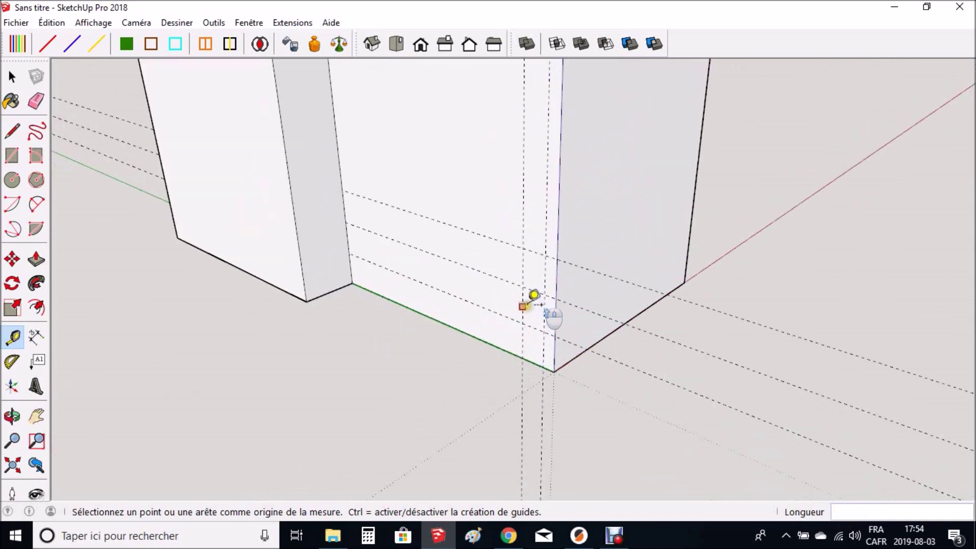
scroll(535, 287, "up", 3)
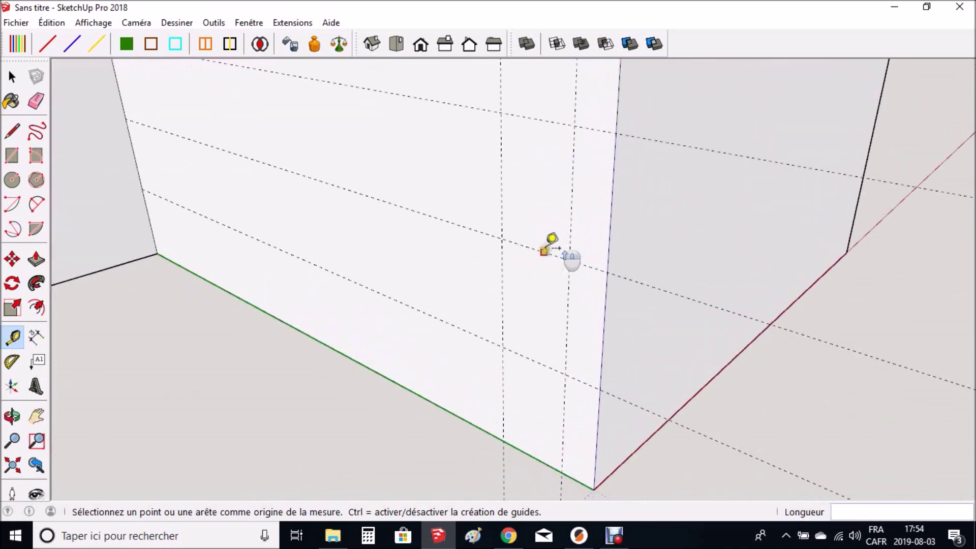
scroll(548, 243, "down", 1)
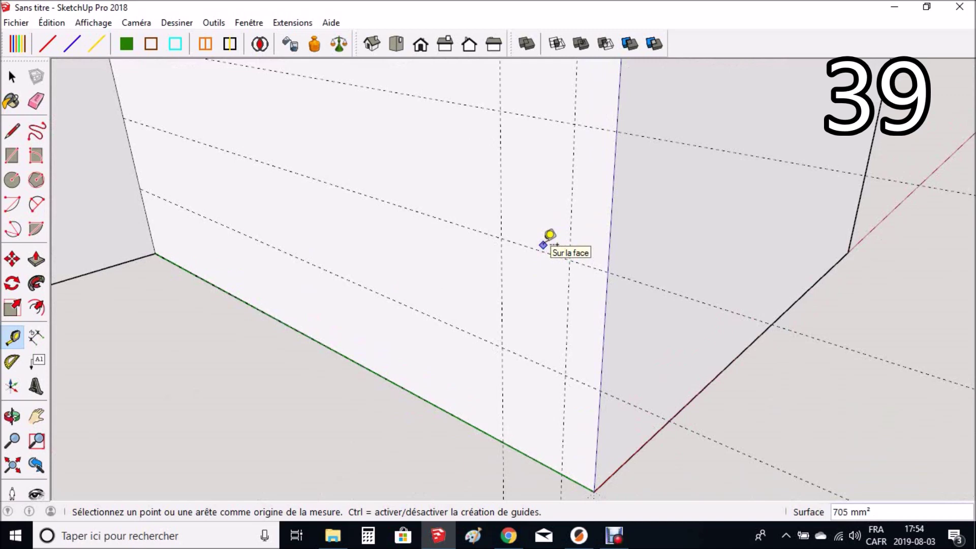
key("l")
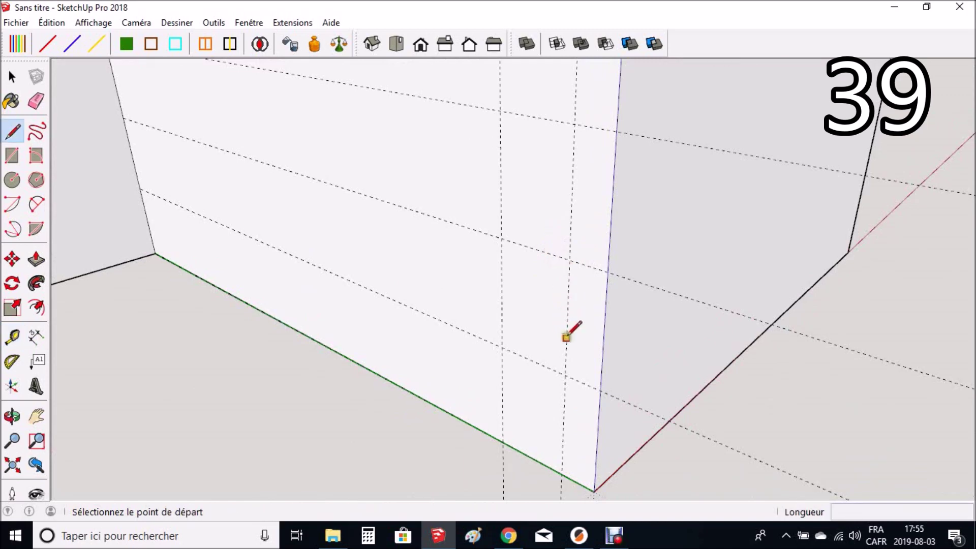
left_click(564, 375)
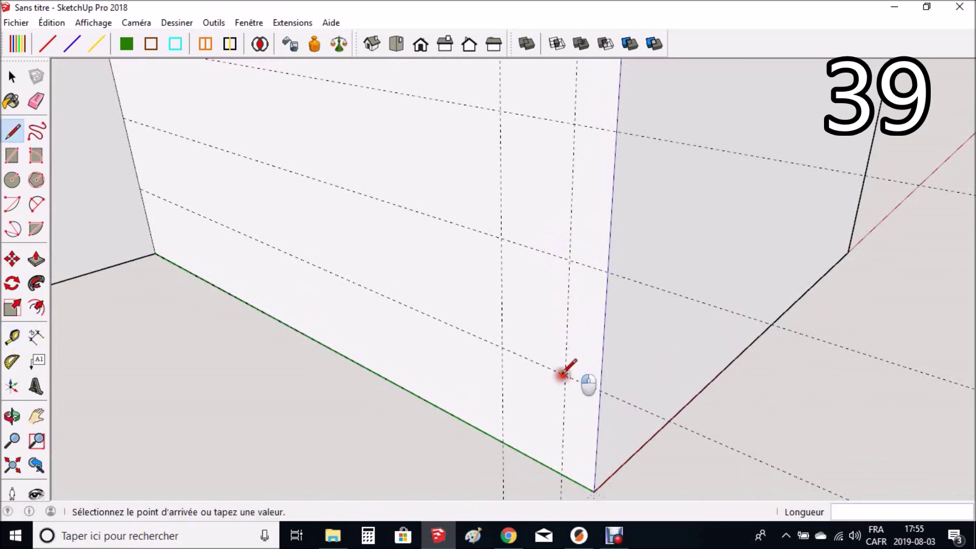
left_click(501, 238)
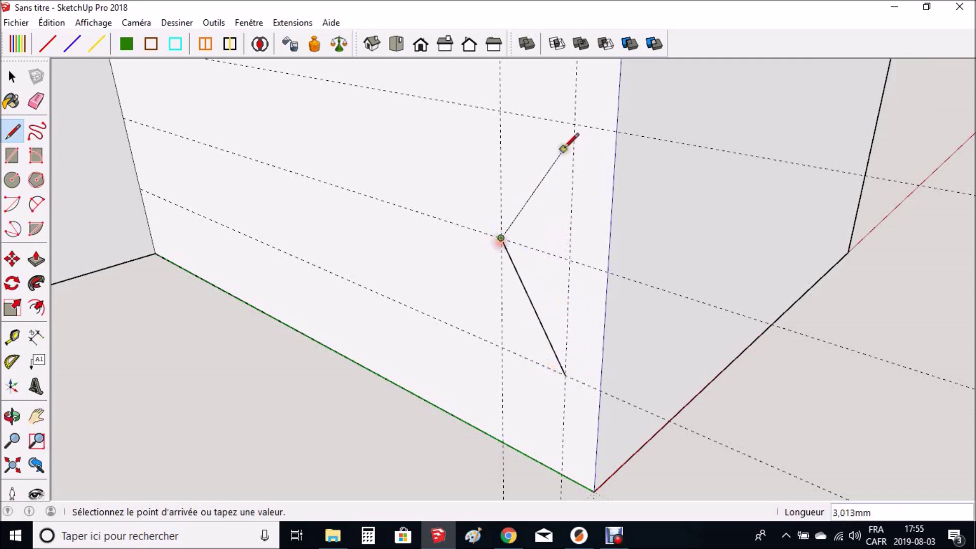
left_click(574, 124)
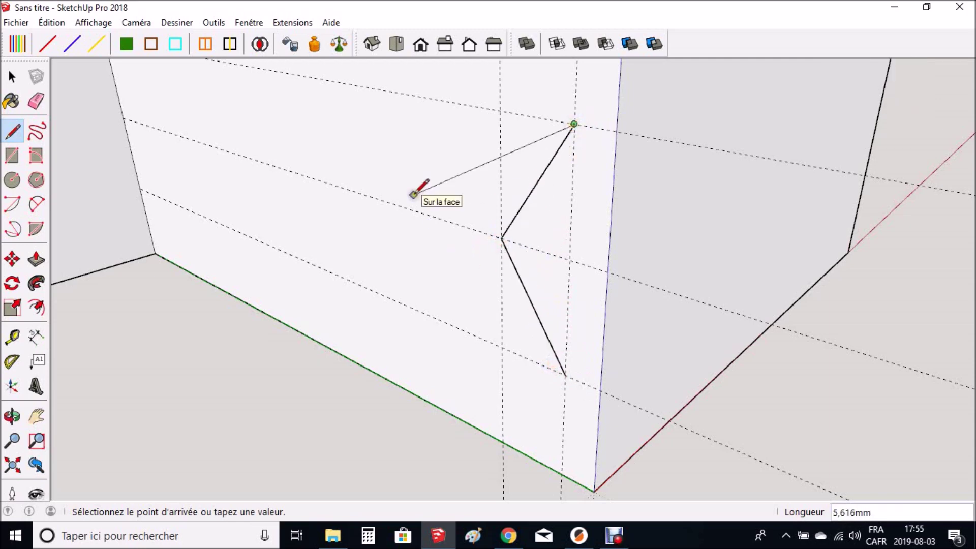
key("space")
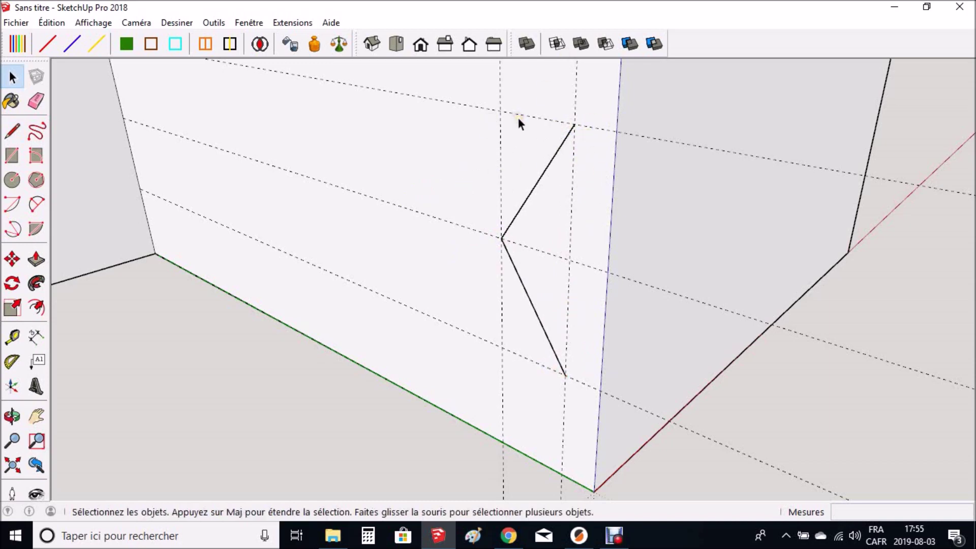
- Select both lines of the V together with a selection window, and clear the selection
scroll(504, 221, "down", 3)
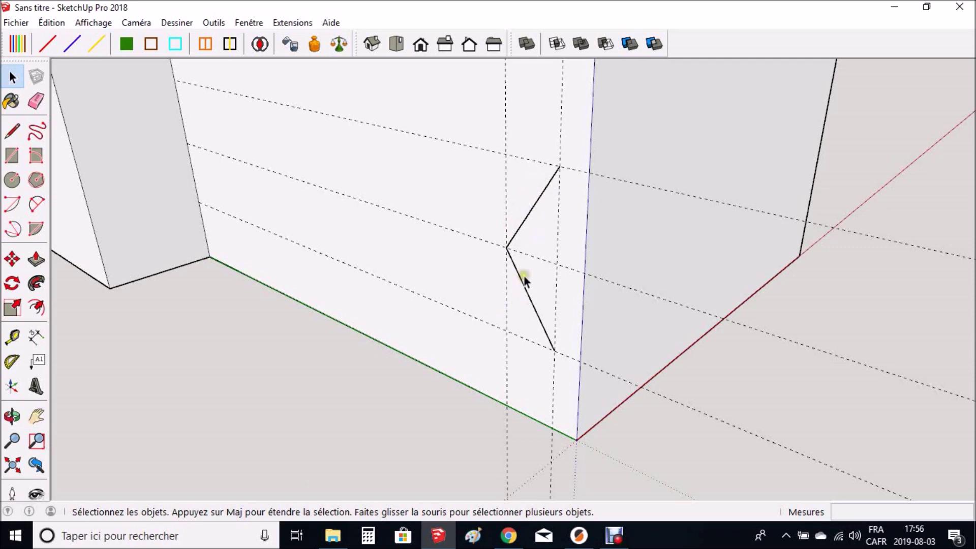
middle_click_drag(426, 310, 562, 314)
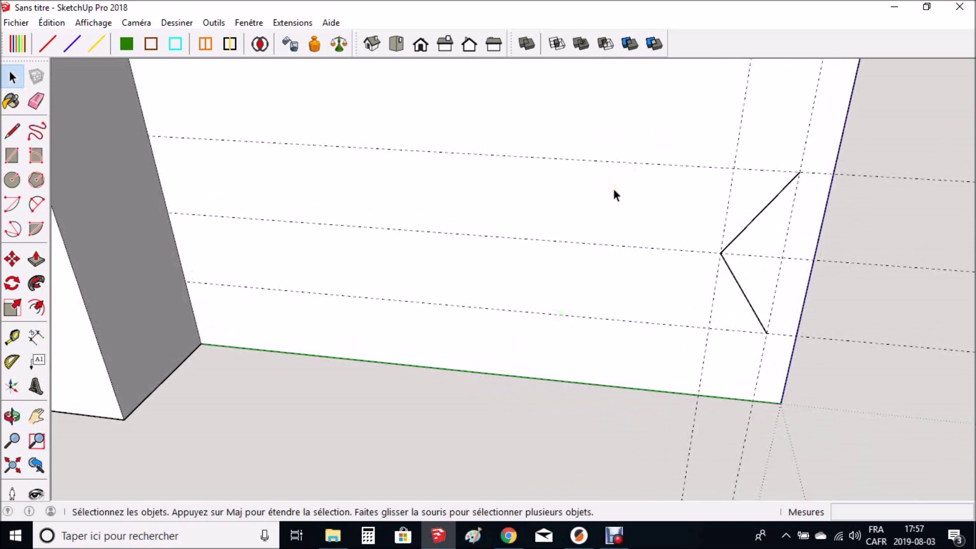
mouse_move(641, 138)
left_mouse_down()
mouse_move(802, 402)
mouse_move(795, 338)
mouse_move(791, 368)
mouse_move(814, 361)
mouse_move(801, 353)
mouse_move(813, 359)
left_mouse_up()
middle_click_drag(824, 355, 718, 355)
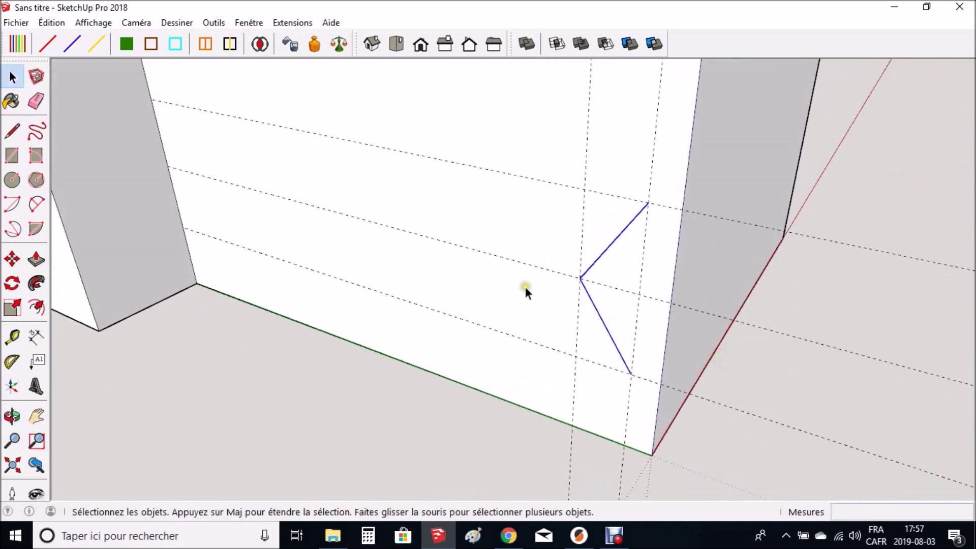
left_click(768, 369)
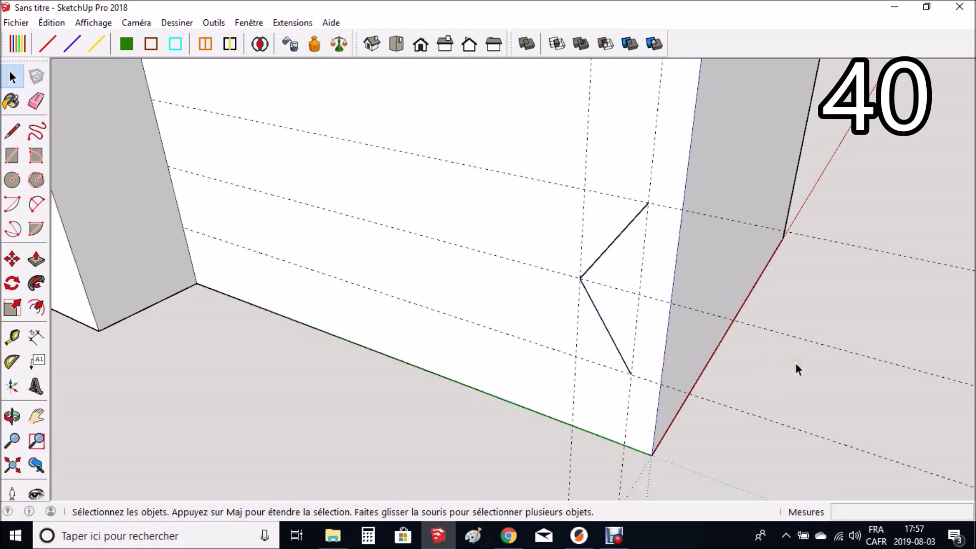
- Select the lower line of the V and add its upper line to the selection
left_click(606, 329)
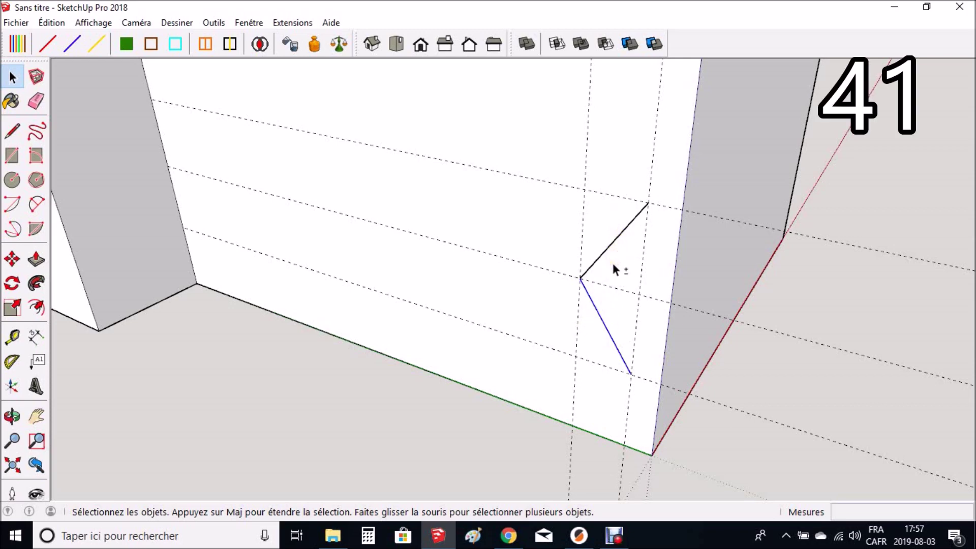
left_click(614, 248, "shift")
left_click(614, 243, "shift")
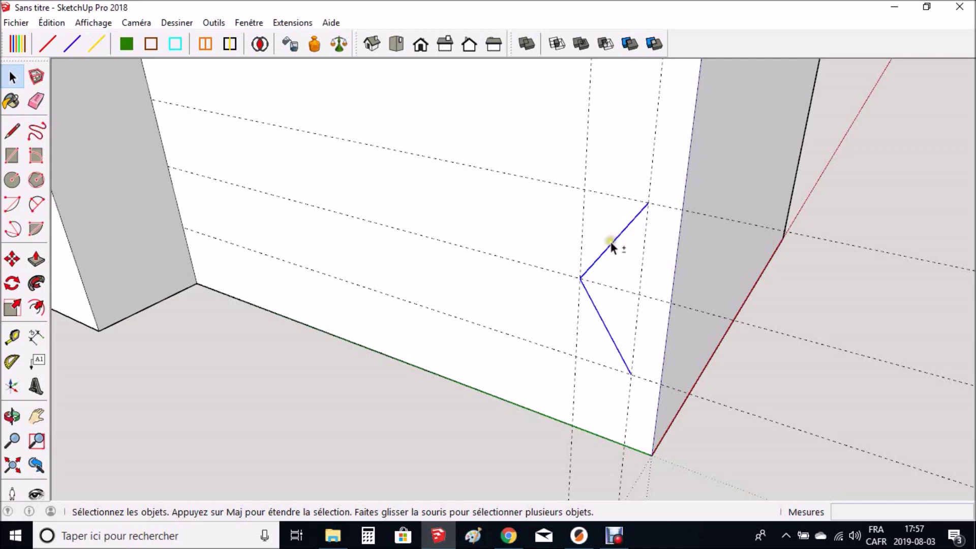
- Try adding the long face and its bottom edge to the selection, and remove them so only the V lines stay selected
left_click(530, 406, "shift")
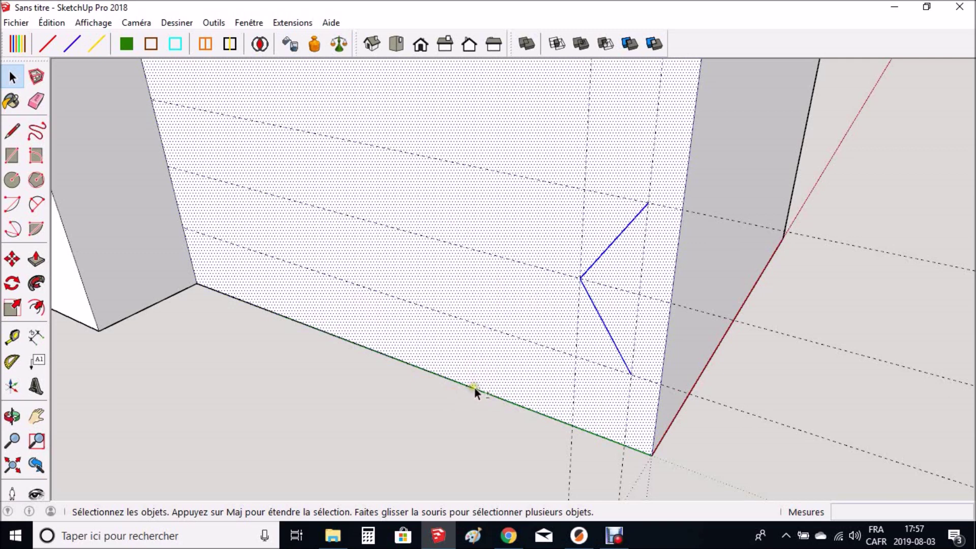
left_click(519, 406, "shift")
left_click(496, 276, "shift")
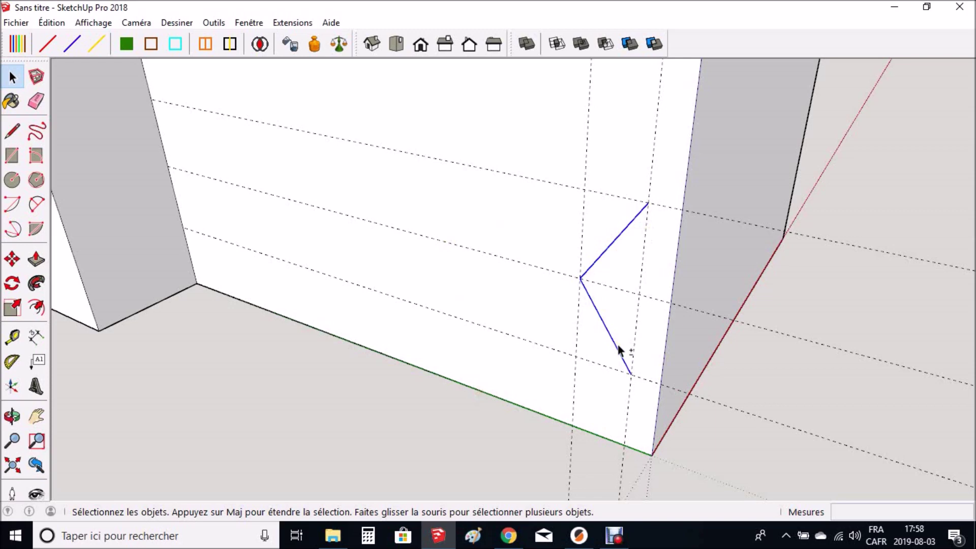
- Copy the selected V 6 mm upward with Move, from its lower endpoint to its upper endpoint
key("m")
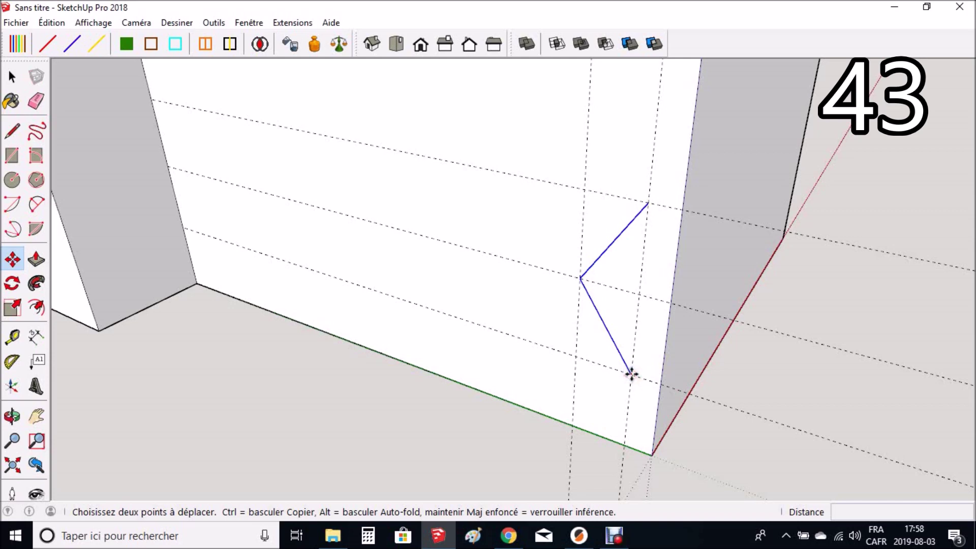
left_click(632, 374)
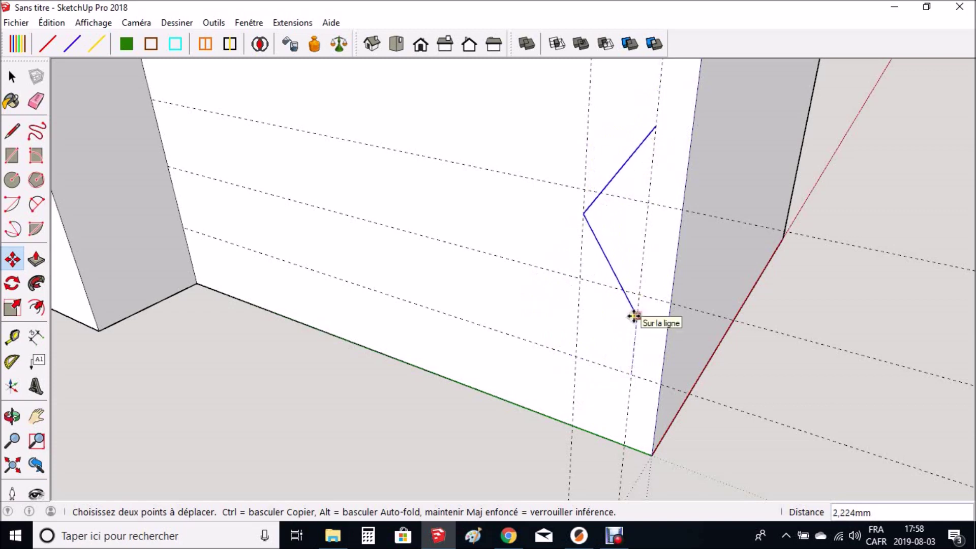
left_click(642, 265)
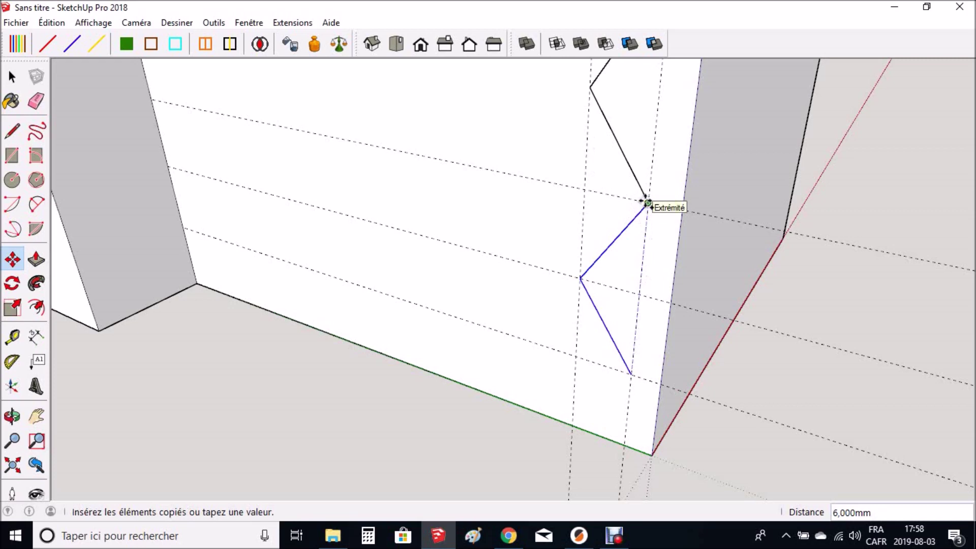
left_click(647, 203)
- Copy the second V 6 mm upward with Move, placing its lower endpoint on its upper endpoint to form a third V
middle_click_drag(547, 226, 519, 383)
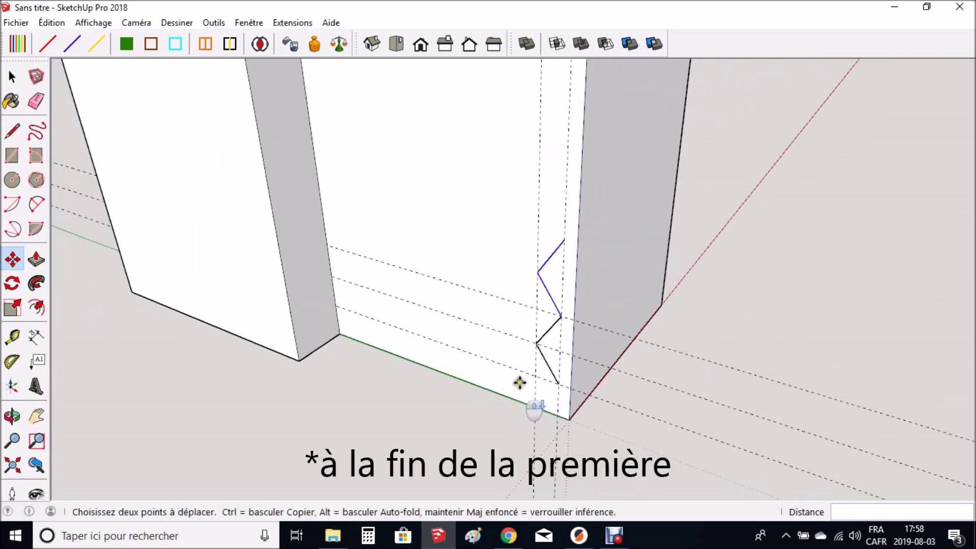
scroll(590, 297, "up", 2)
scroll(552, 393, "down", 2)
scroll(551, 317, "up", 2)
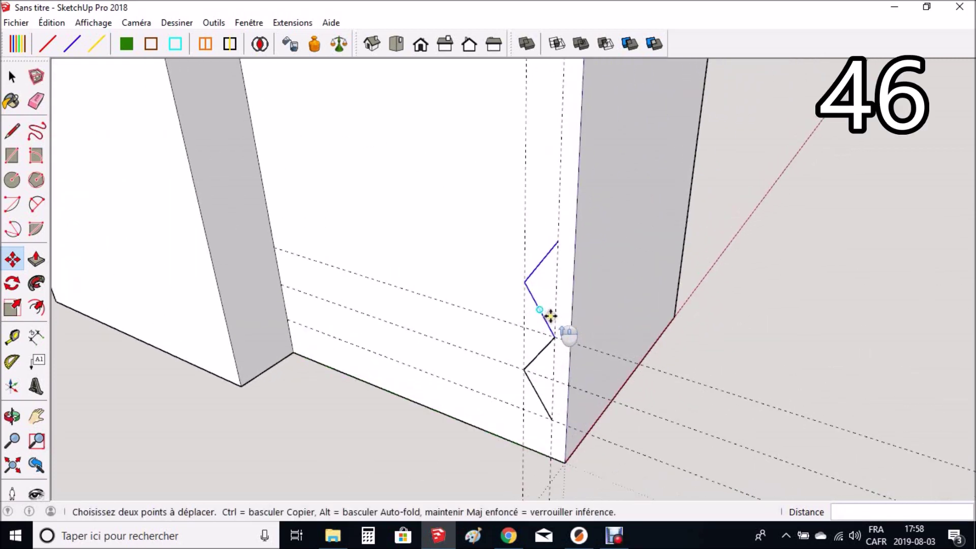
scroll(551, 316, "up", 2)
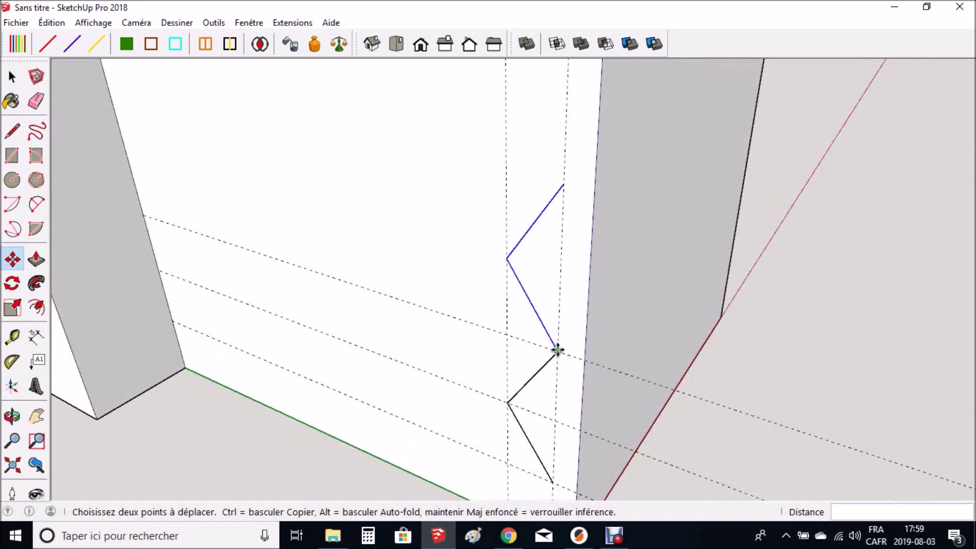
left_click(557, 351)
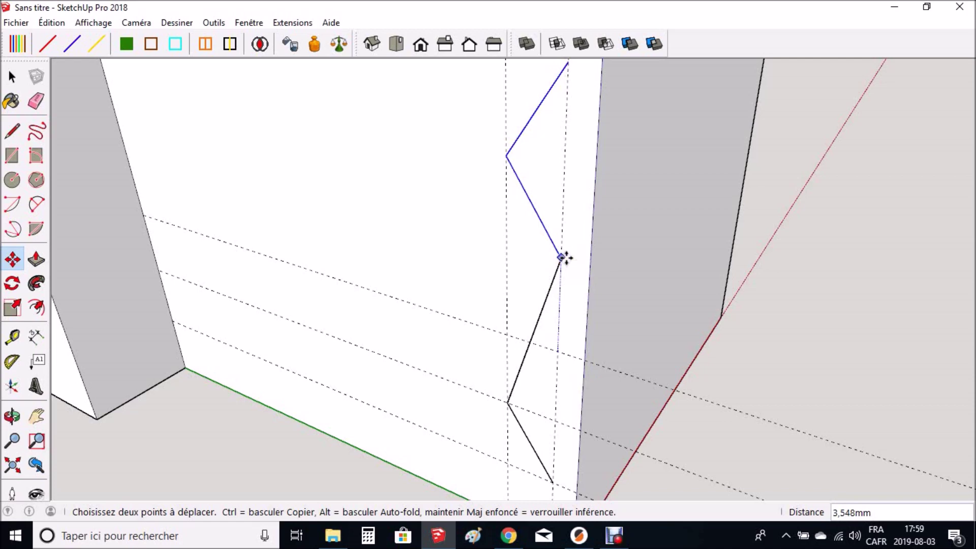
key("ctrl")
left_click(561, 258)
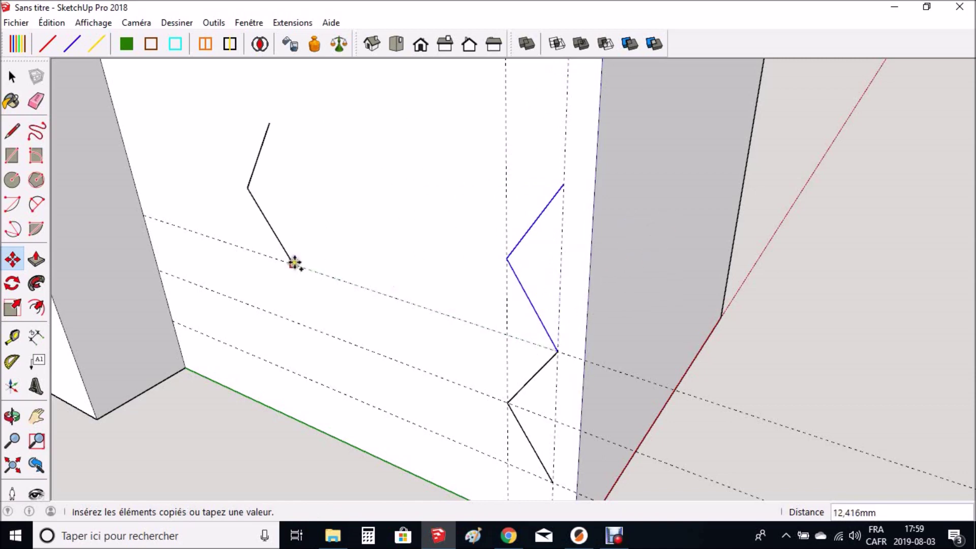
left_click(563, 185)
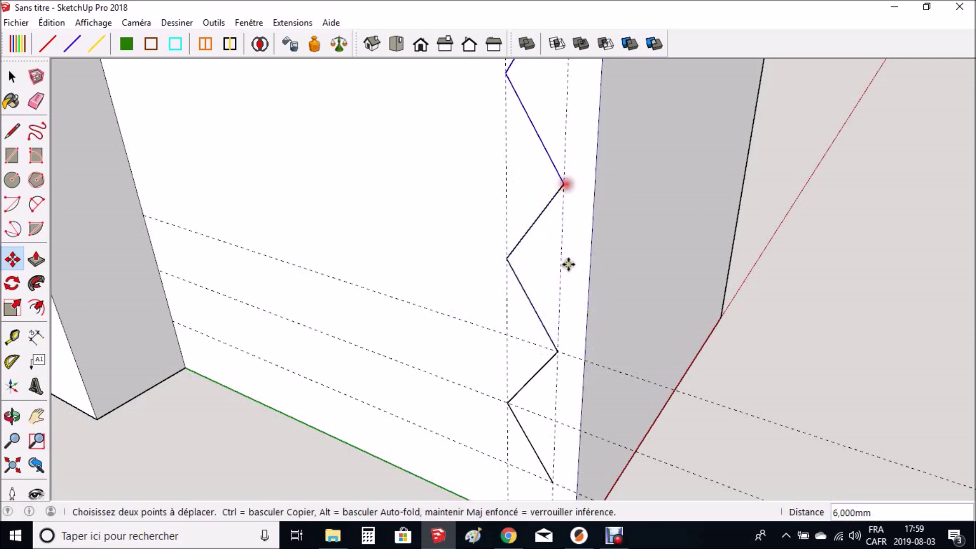
- Copy the third V upward onto its upper endpoint to add a fourth V to the zigzag
scroll(380, 379, "down", 2)
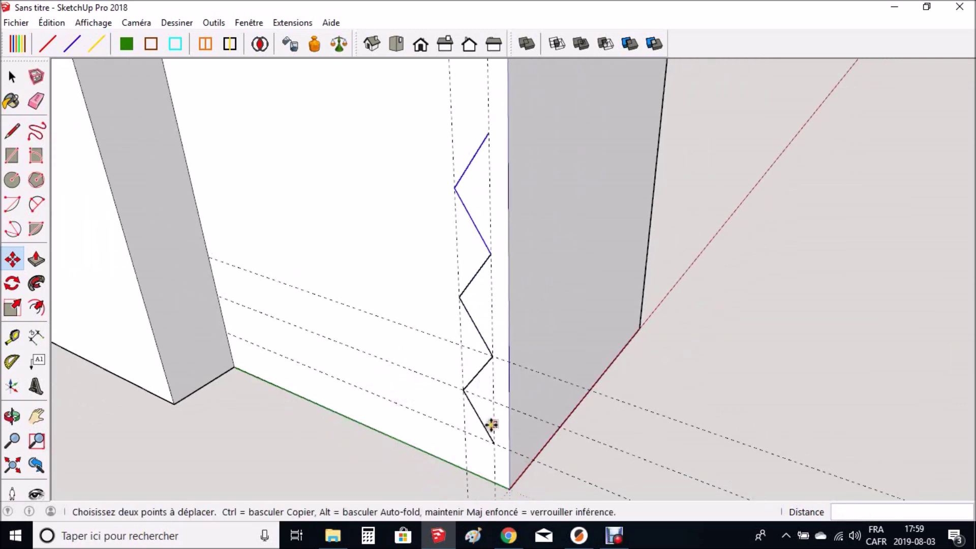
left_click(491, 256)
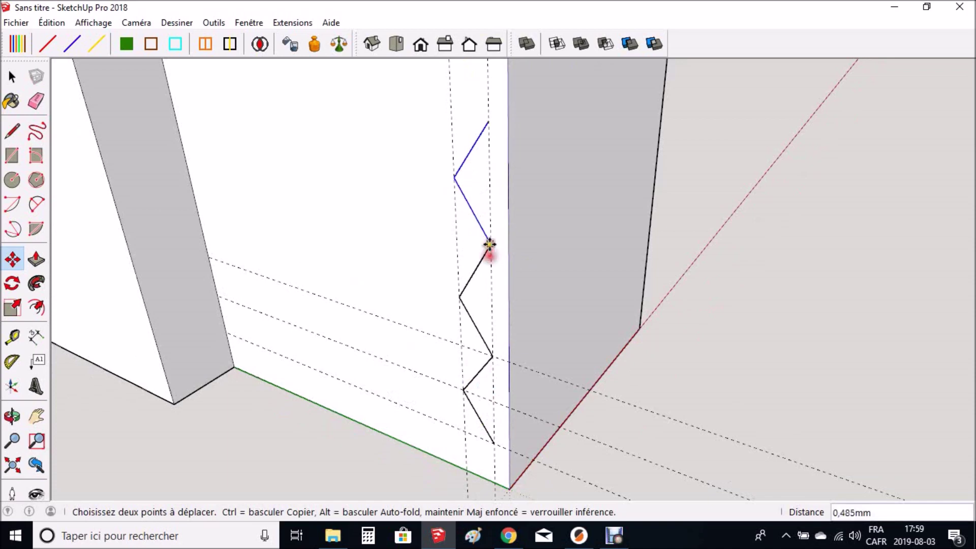
left_click(489, 135)
scroll(481, 327, "down", 2)
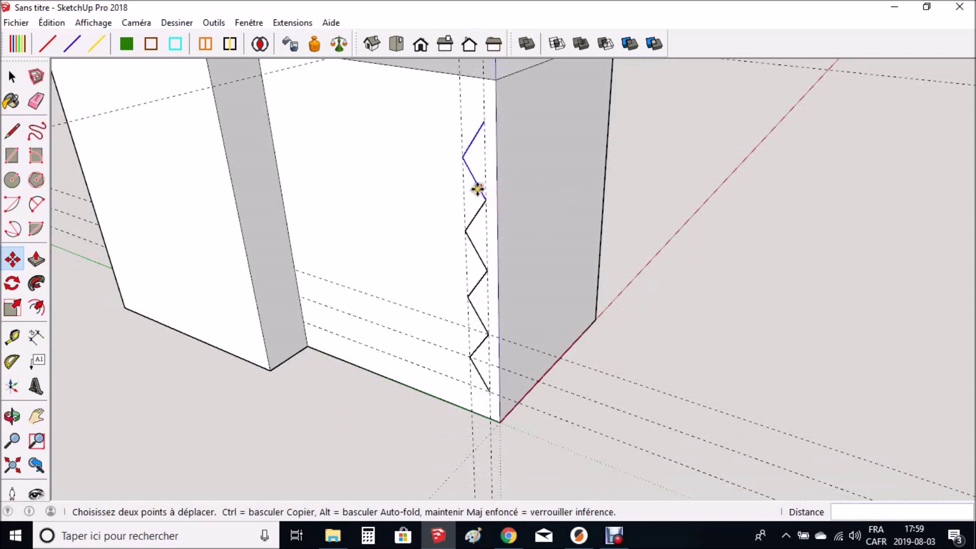
- Add the third V to the selection and copy the two upper Vs together from their lower endpoint to the zigzag's top end
key("space")
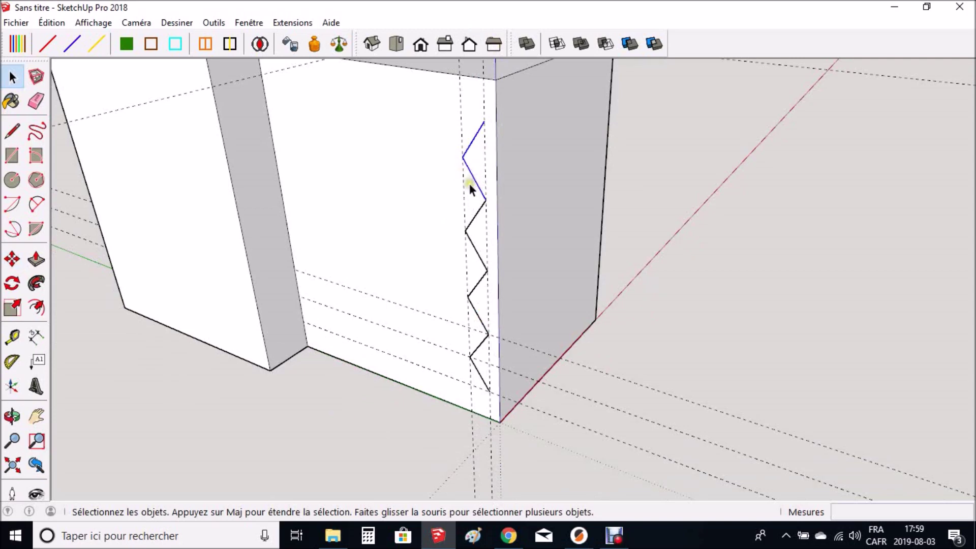
left_click(482, 207, "shift")
left_click(475, 248, "shift")
key("m")
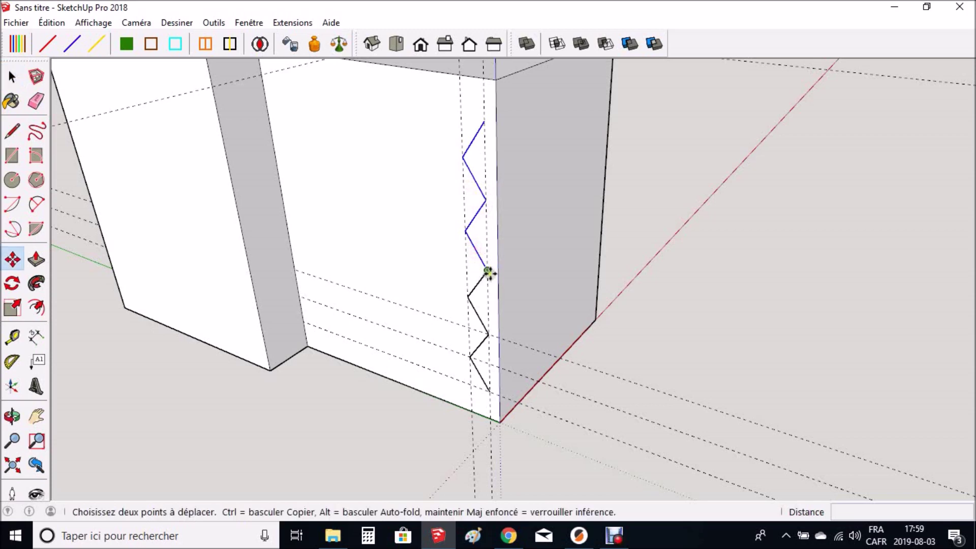
left_click(486, 270)
key("ctrl")
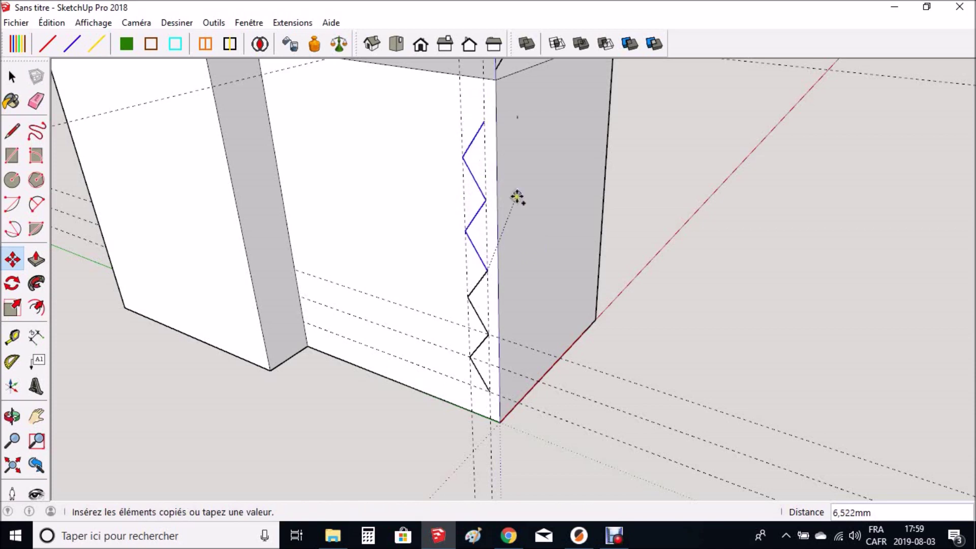
left_click(478, 128)
scroll(491, 377, "down", 5)
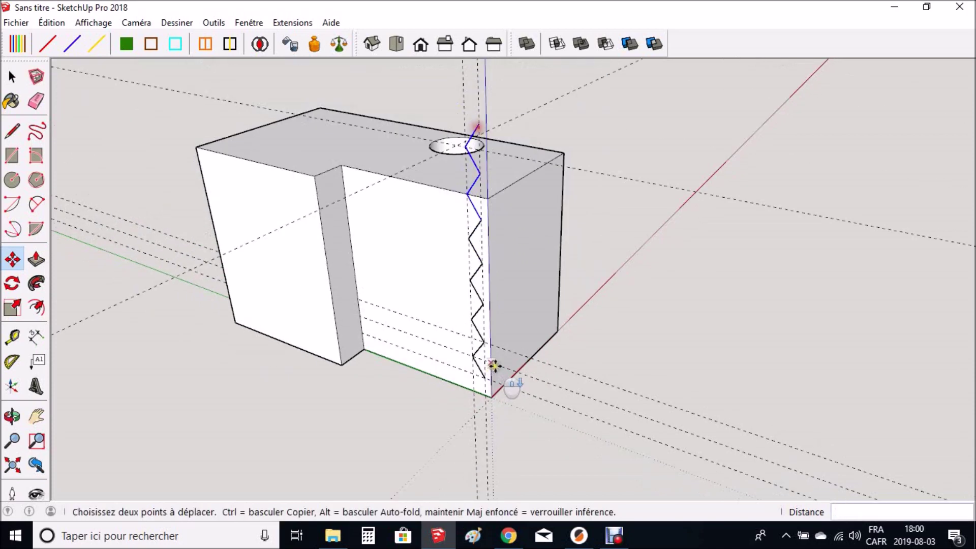
- Erase the zigzag segments that stick out above the block's top edge
mouse_move(502, 222)
middle_mouse_down()
mouse_move(487, 230)
mouse_move(625, 207)
mouse_move(640, 151)
mouse_move(645, 166)
mouse_move(637, 149)
middle_mouse_up()
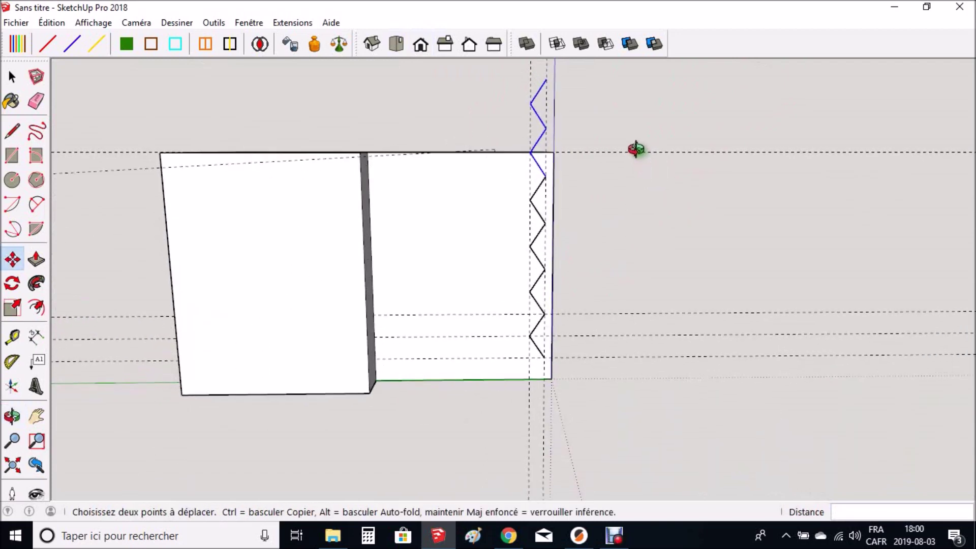
key("e")
left_click(538, 141)
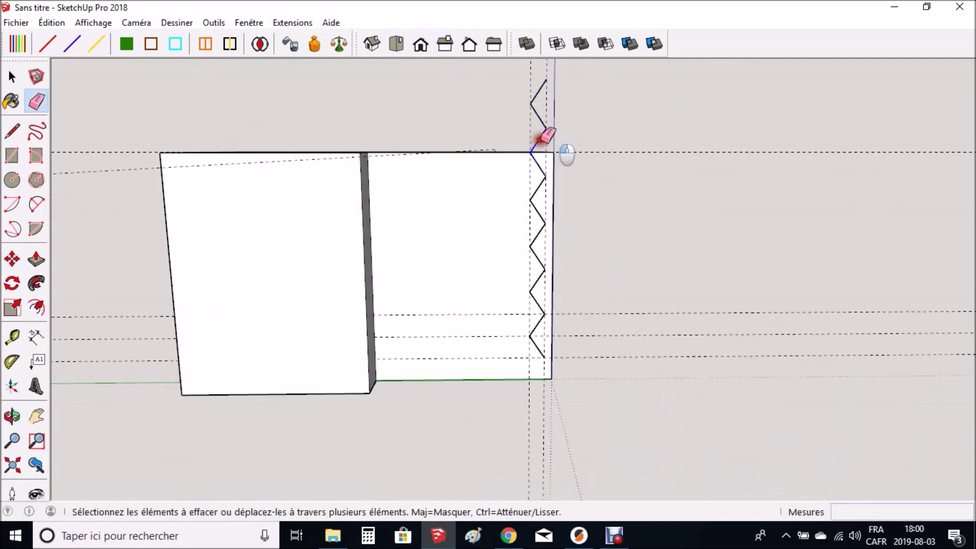
left_click(540, 113)
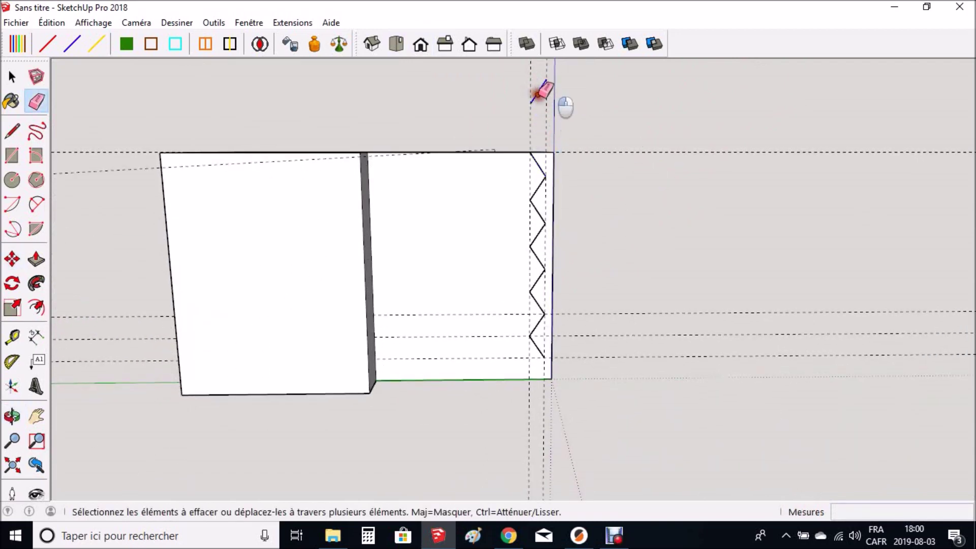
- Draw a line of about 3.606 mm from the zigzag's lower end to where the inner vertical guide meets the block's bottom edge
scroll(540, 359, "up", 2)
scroll(540, 359, "up", 3)
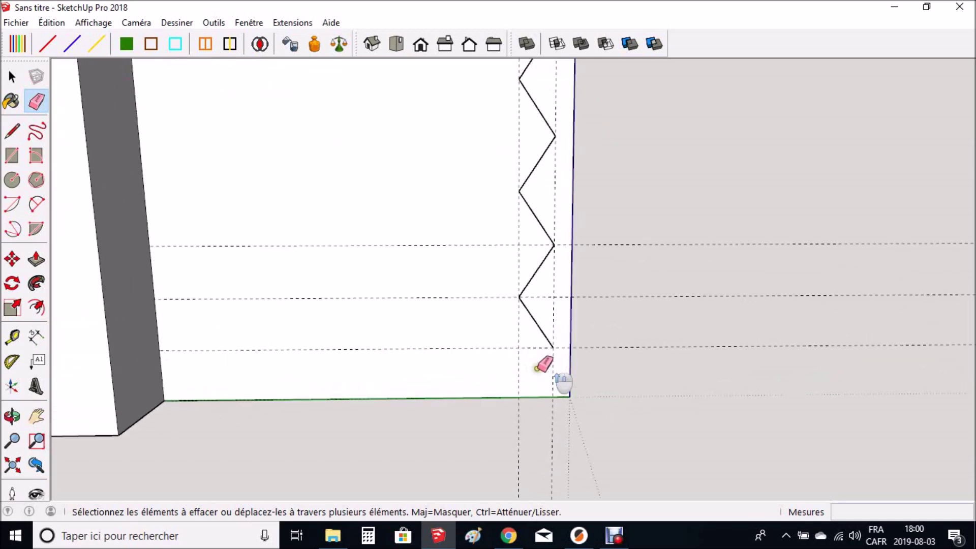
key("space")
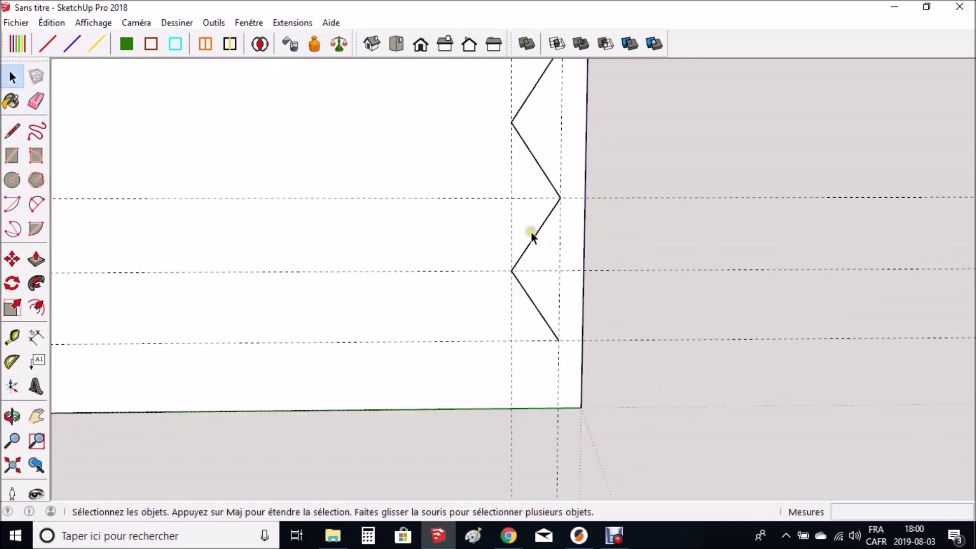
key("l")
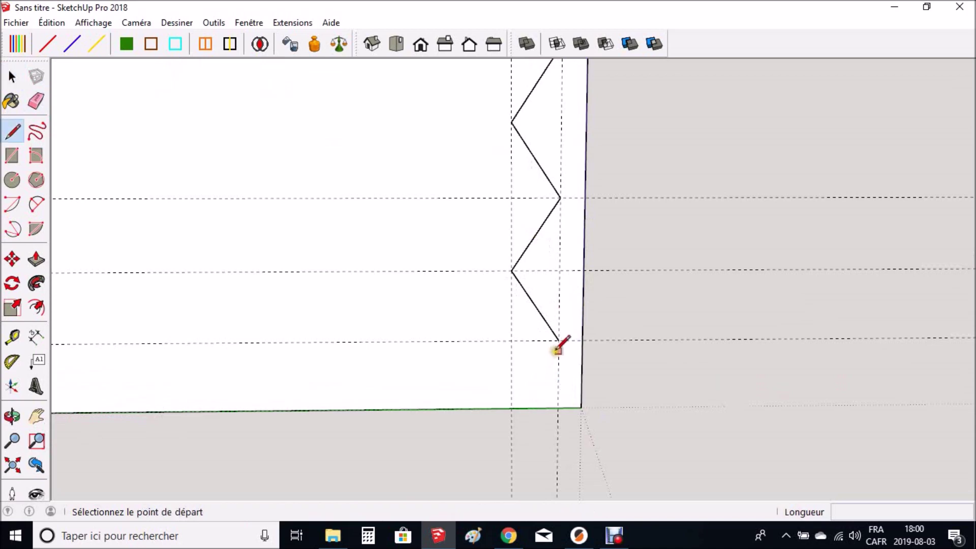
left_click(558, 340)
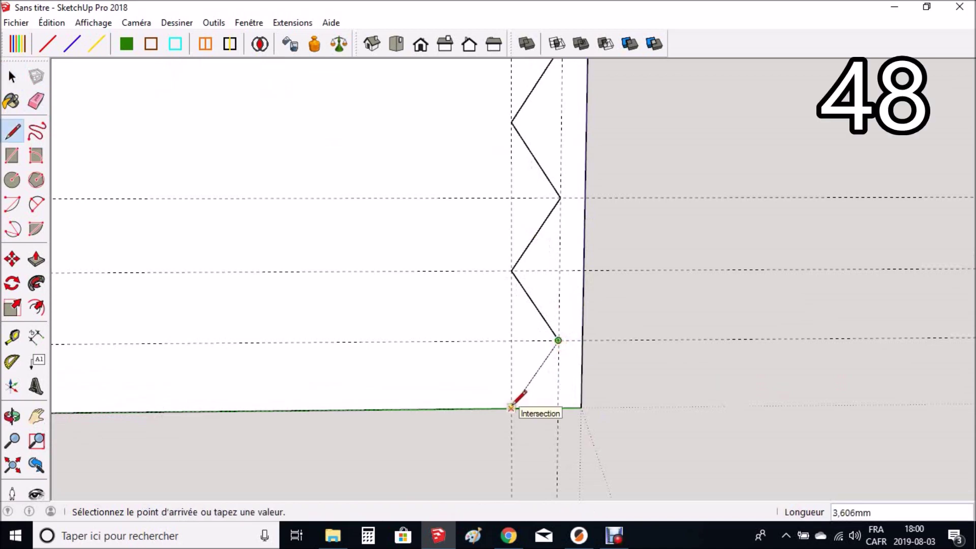
left_click(512, 409)
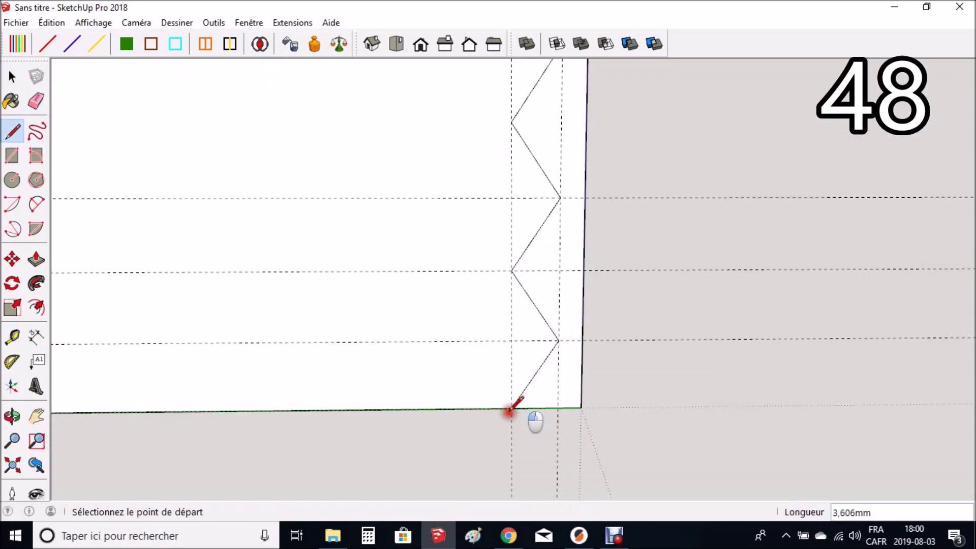
- Select the large recessed front face and the narrow zigzag strip in turn to check that they are separate faces
middle_click_drag(627, 381, 534, 404)
scroll(534, 403, "down", 10)
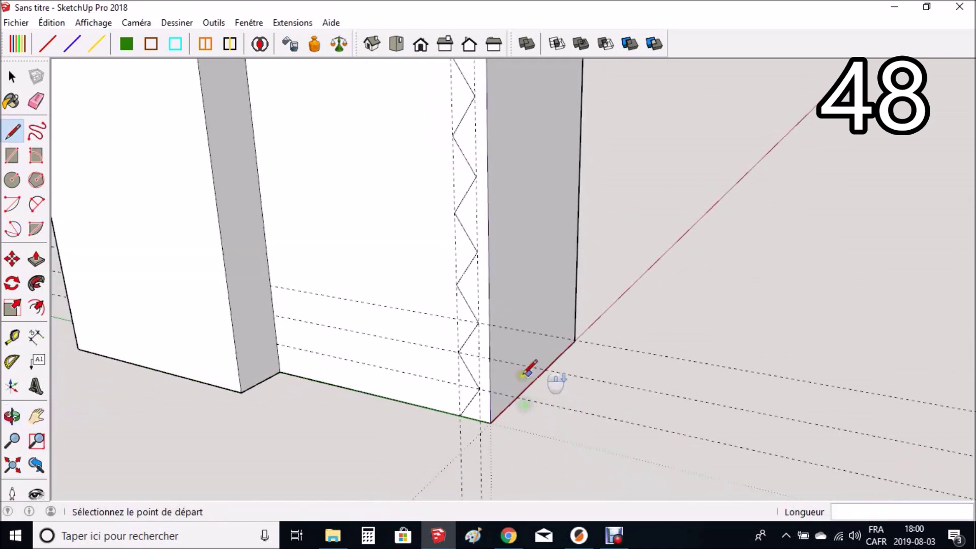
left_click(439, 233)
key("space")
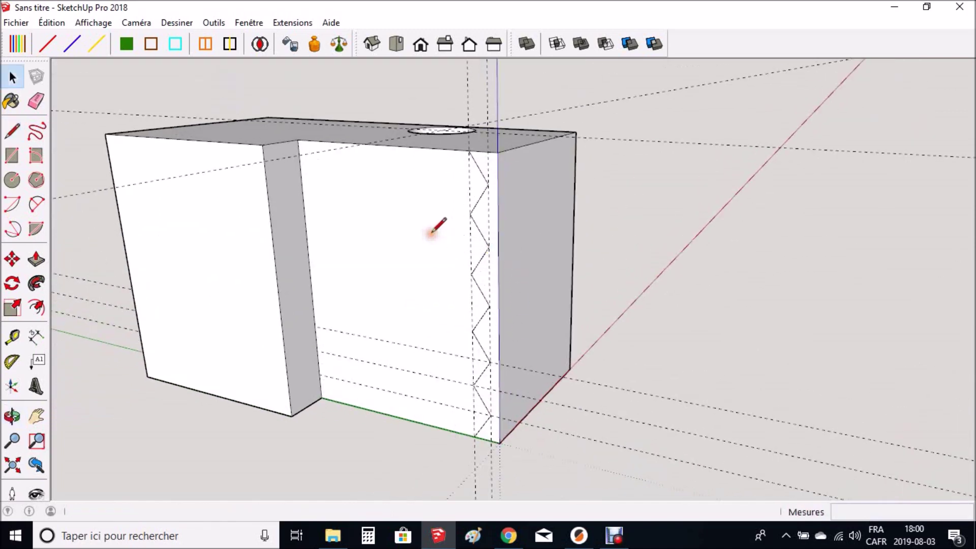
left_click(433, 237)
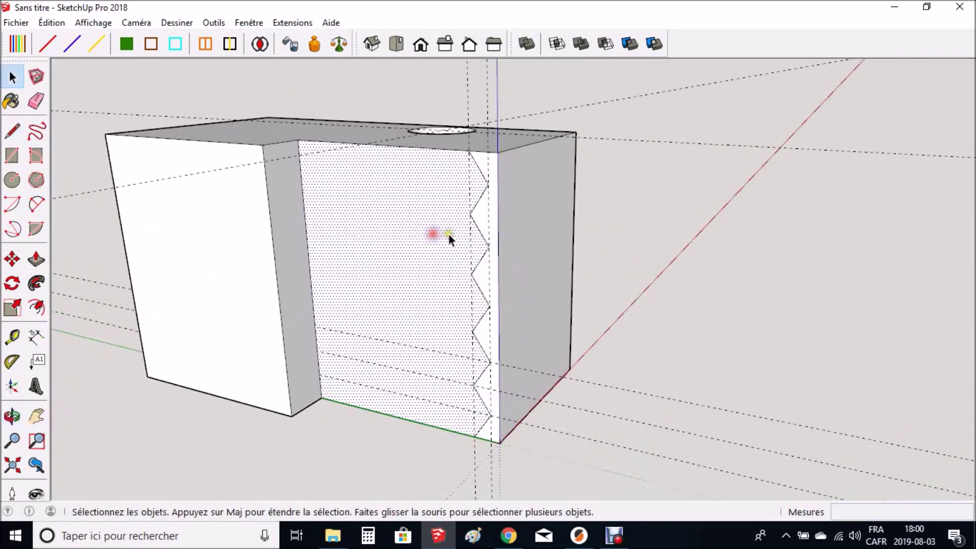
left_click(491, 221)
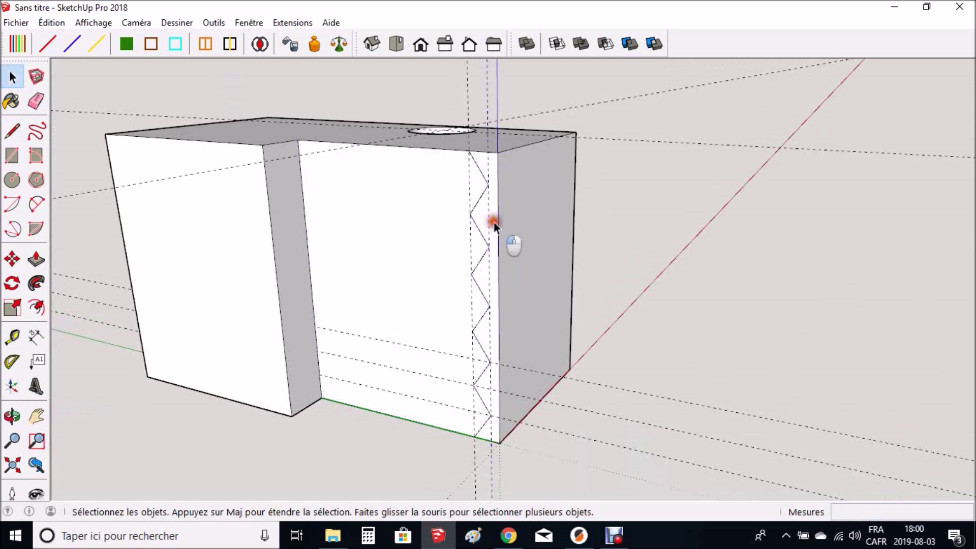
scroll(496, 224, "up", 3)
left_click(424, 221)
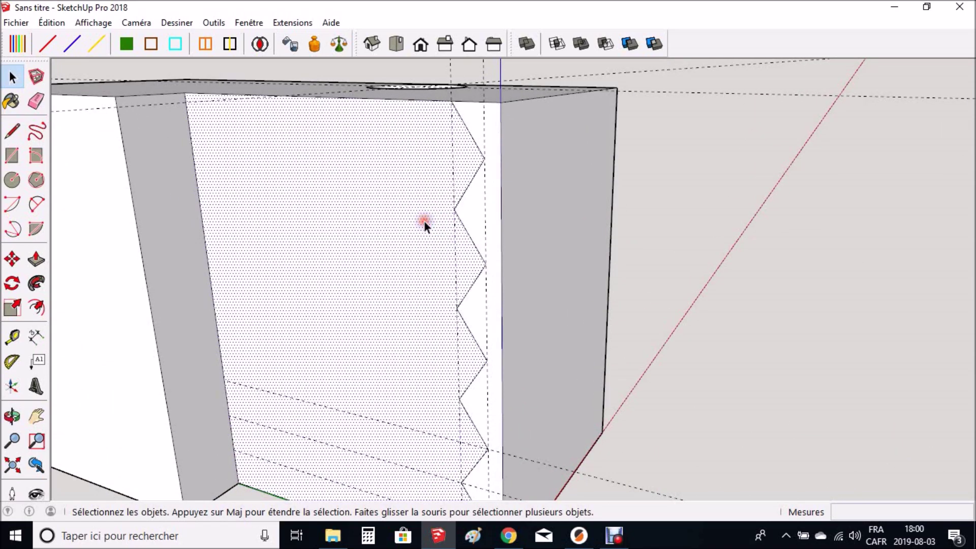
left_click(487, 212)
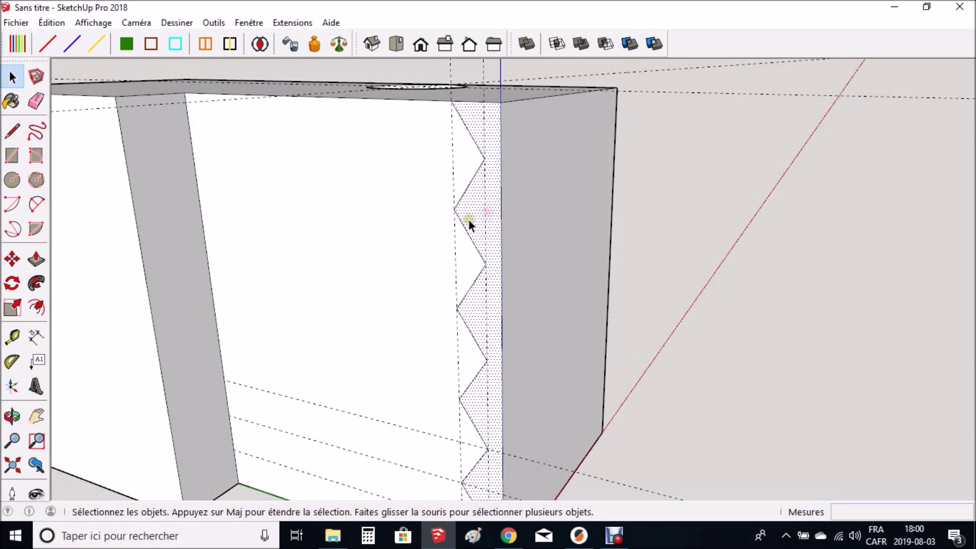
scroll(469, 145, "down", 3)
middle_click_drag(469, 145, 427, 197)
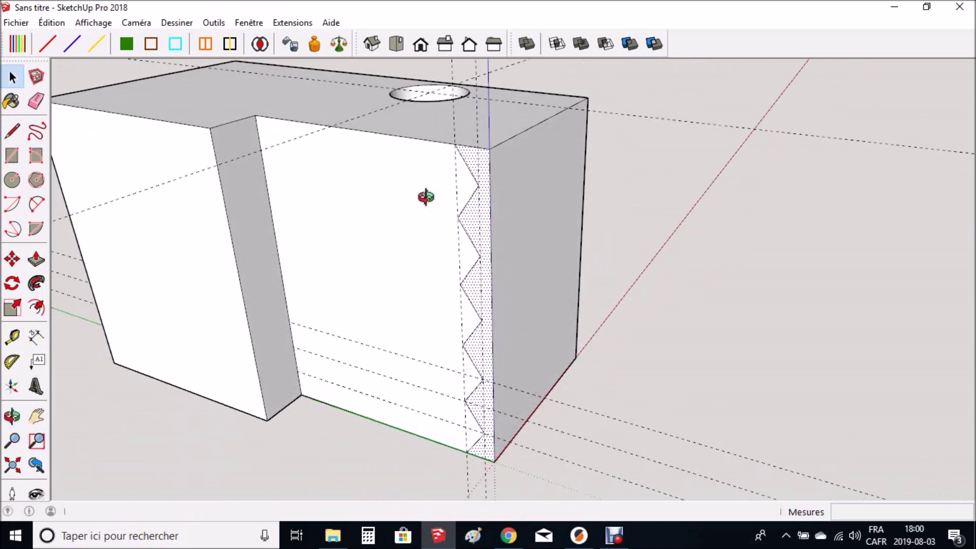
key("p")
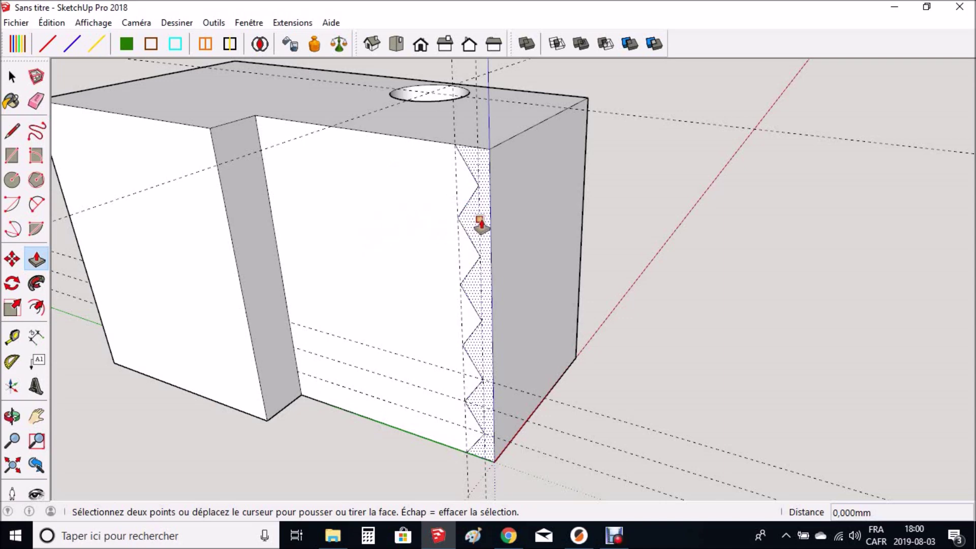
key("space")
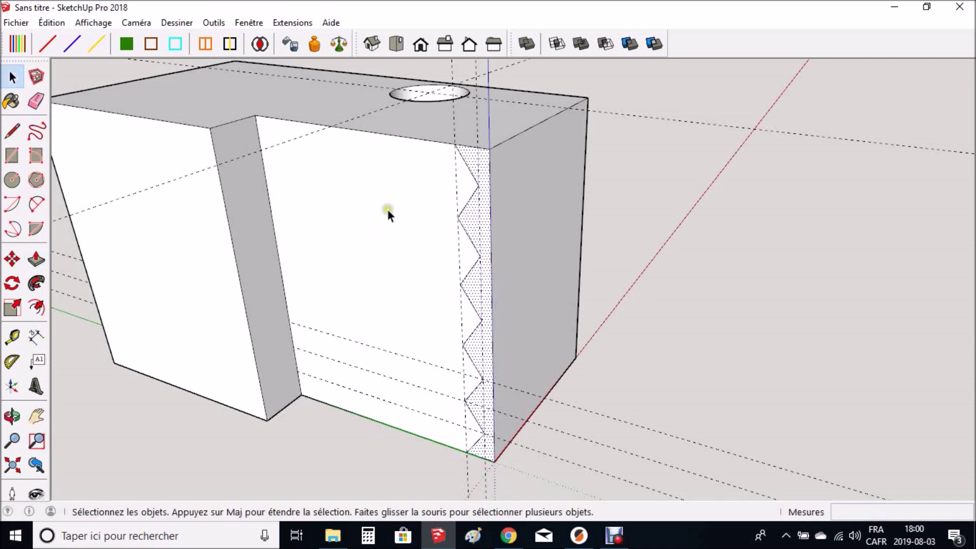
left_click(669, 203)
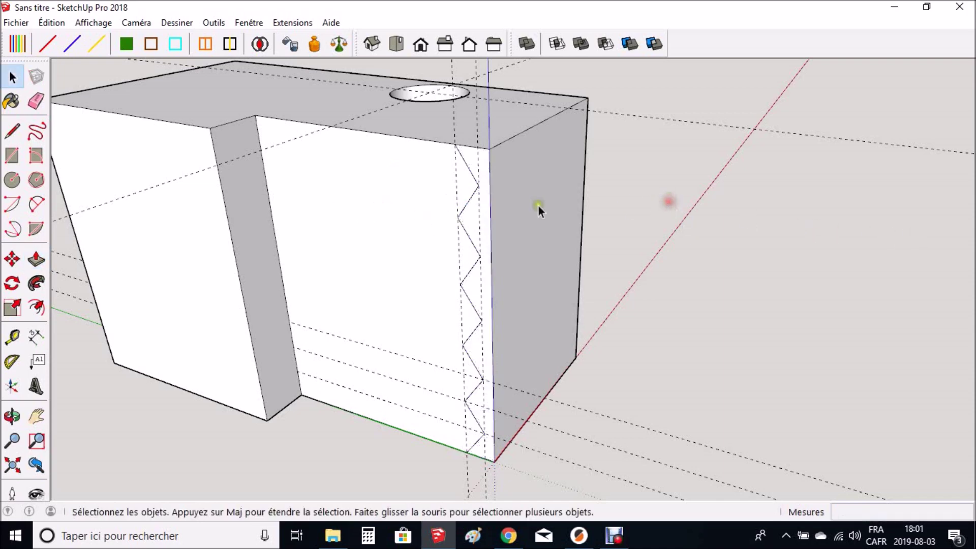
- Push the narrow zigzag strip 20 mm back to the block's far corner with Push/Pull, cutting teeth into the end
key("p")
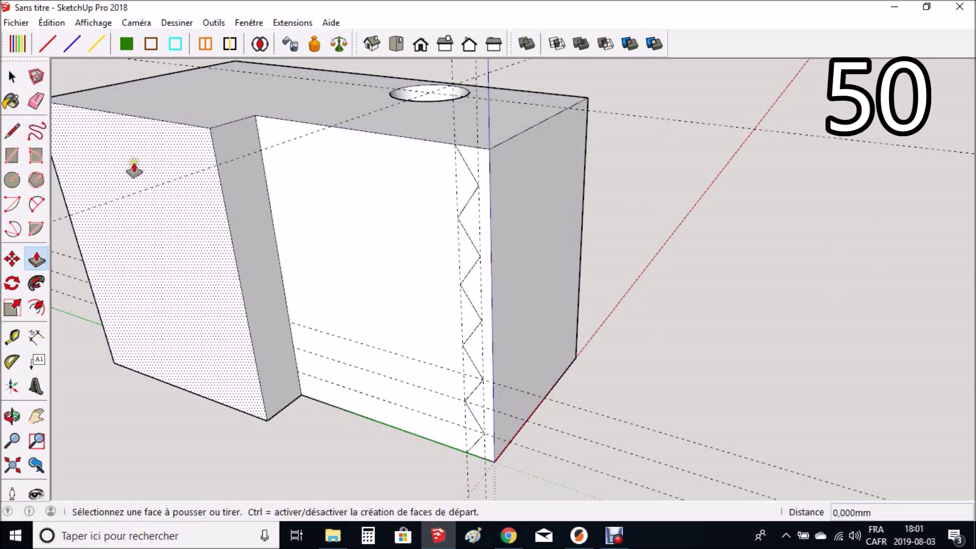
left_click(482, 230)
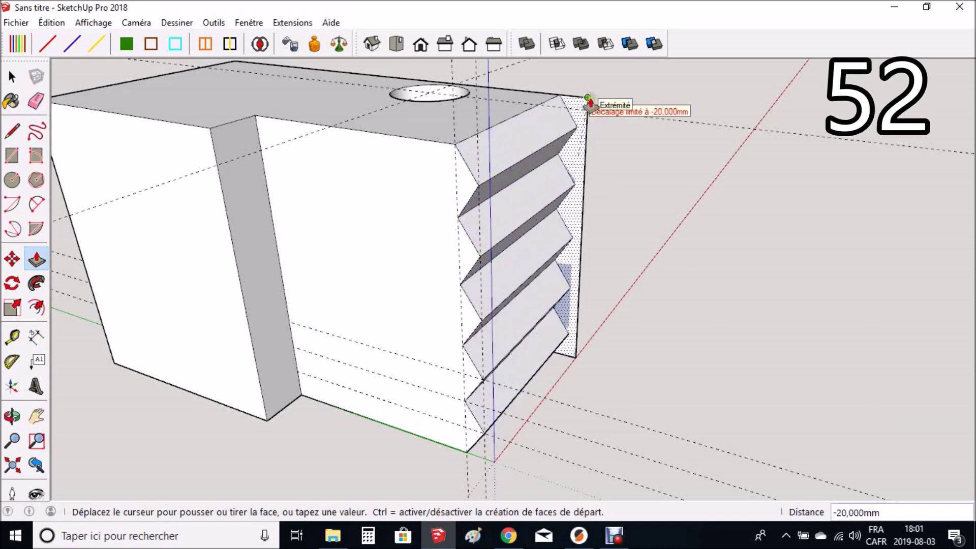
left_click(589, 104)
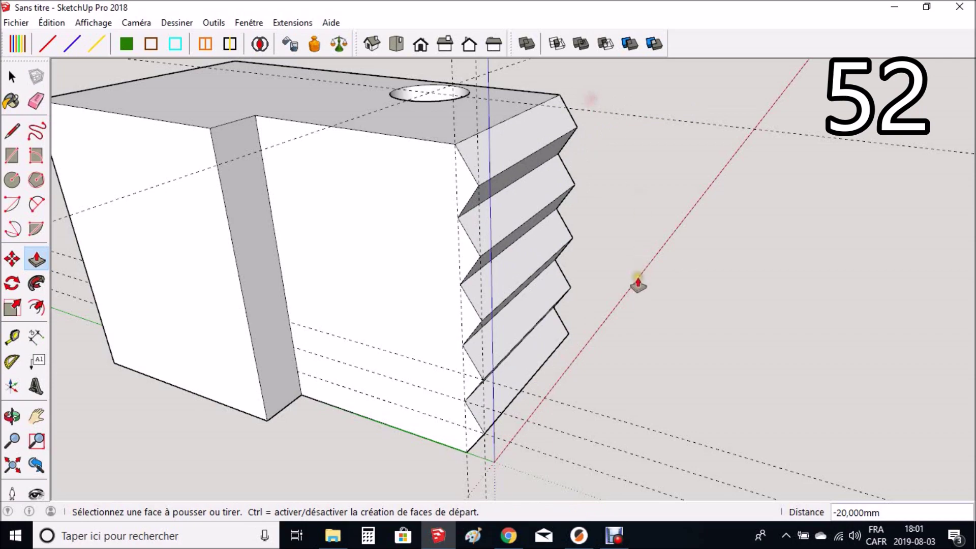
- Display the entity info of the recessed front face and of the top edge above the teeth
scroll(627, 307, "down", 1)
scroll(627, 307, "down", 1)
middle_click_drag(613, 304, 577, 290)
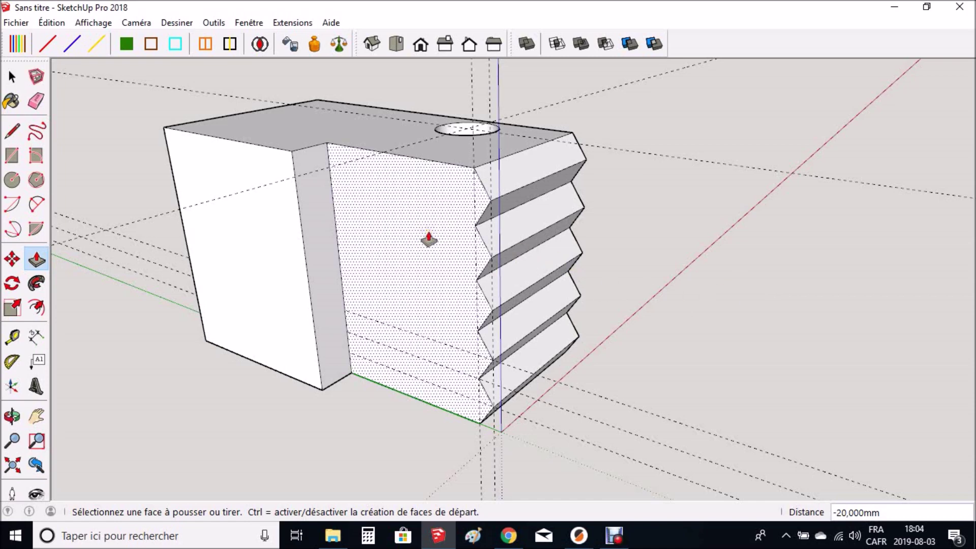
key("space")
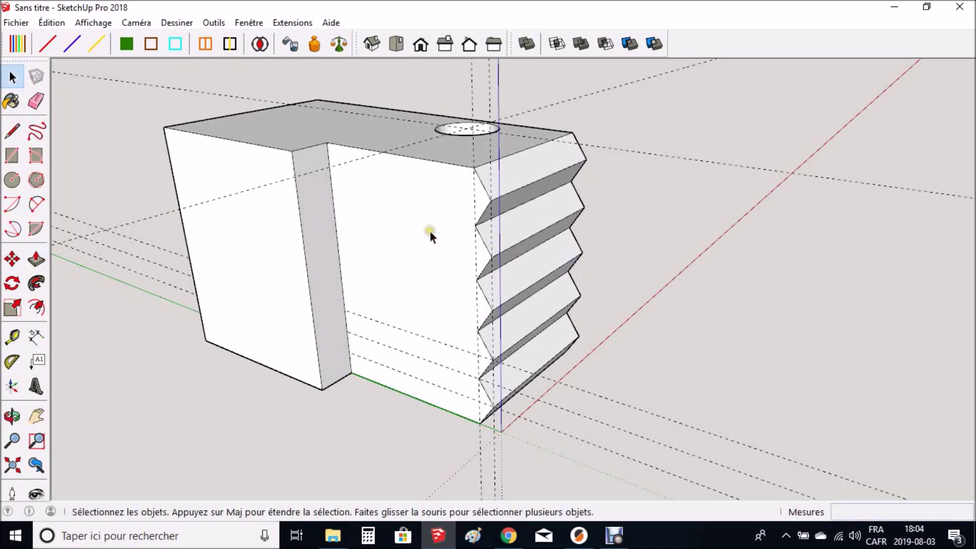
left_click(379, 249)
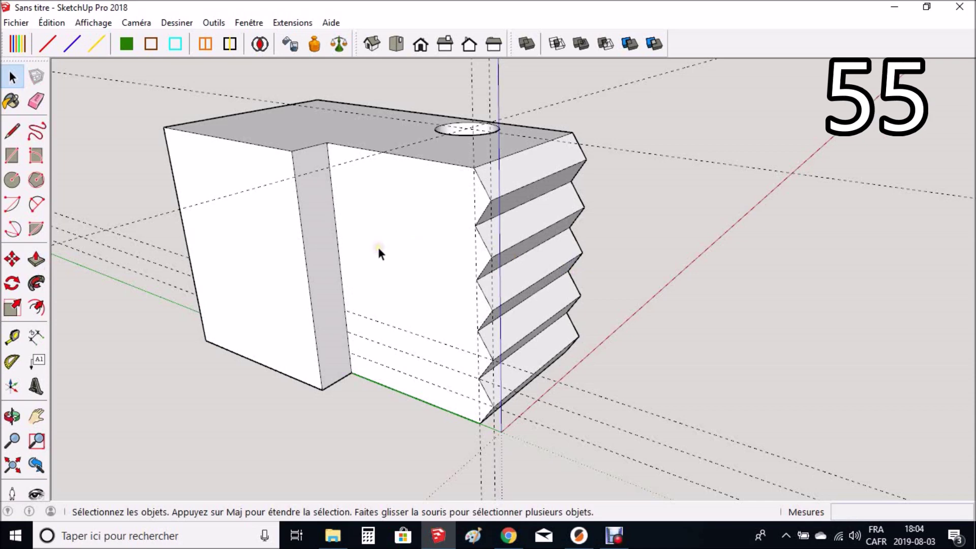
right_click(379, 250)
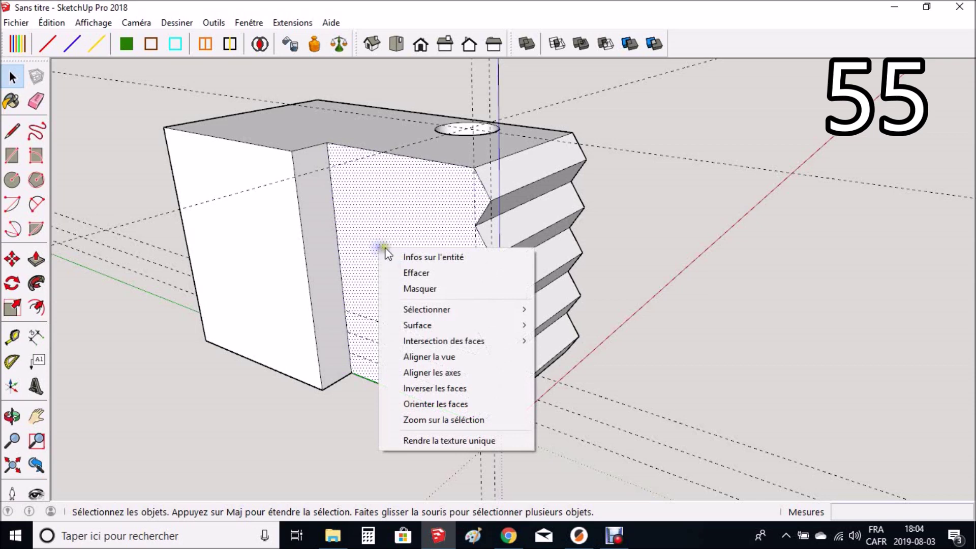
left_click(420, 258)
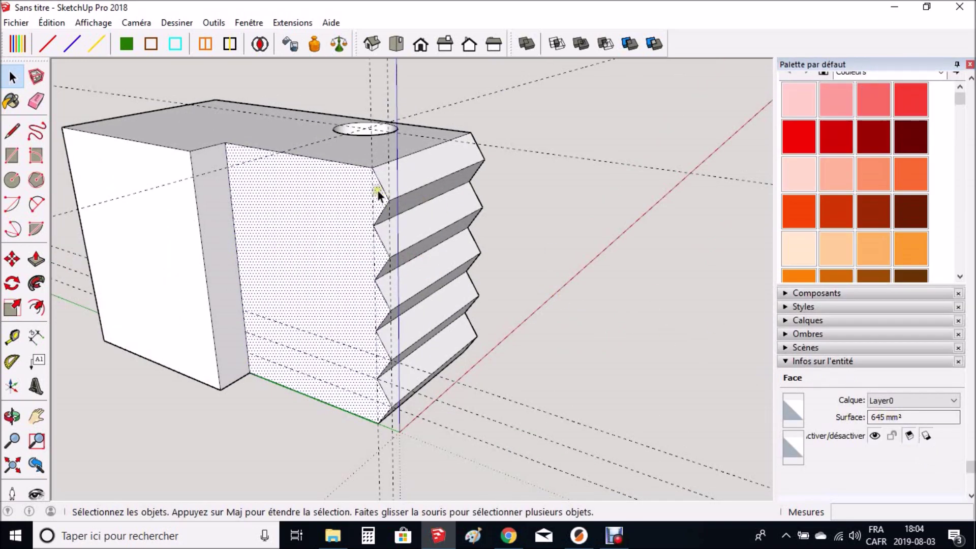
left_click(396, 157)
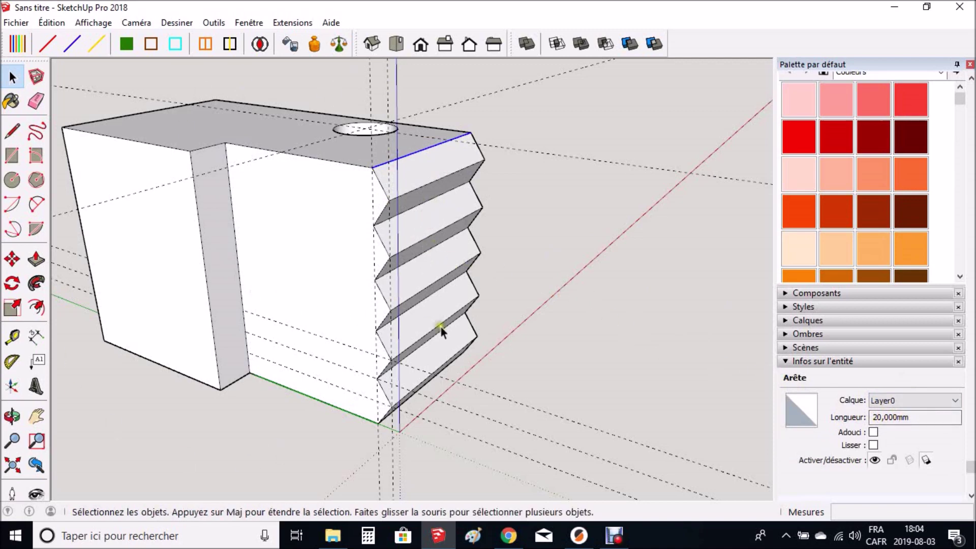
- Select the whole block to read its entity info, and clear the selection
scroll(701, 252, "down", 3)
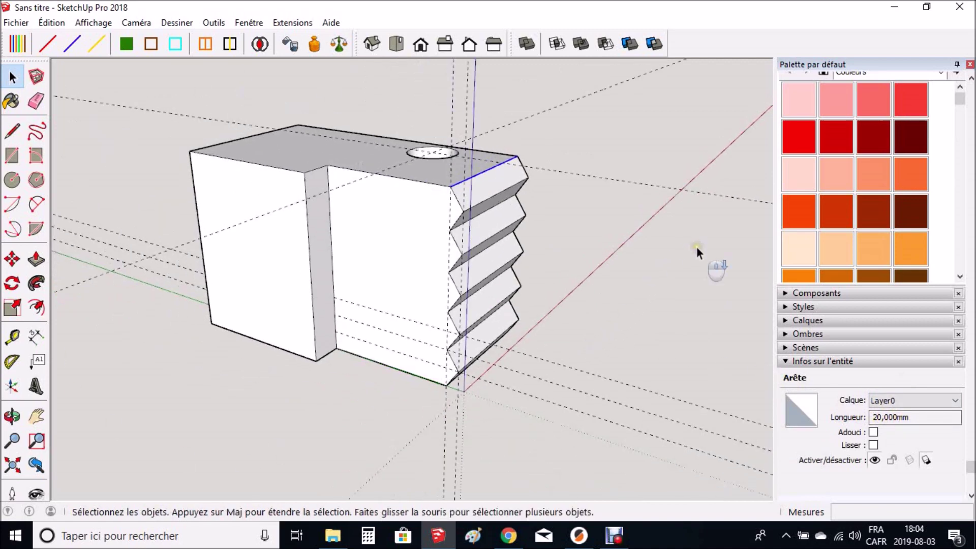
left_click_drag(106, 83, 617, 444)
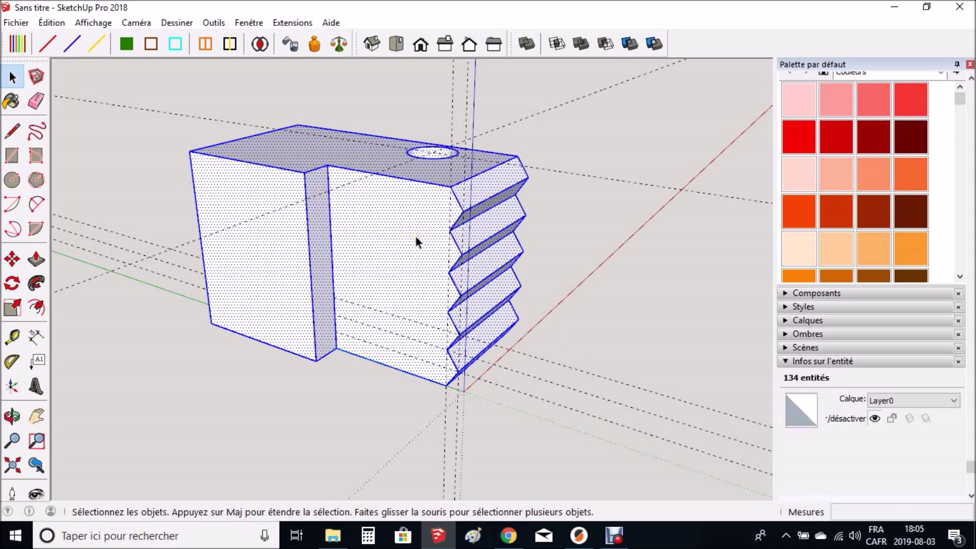
left_click(387, 450)
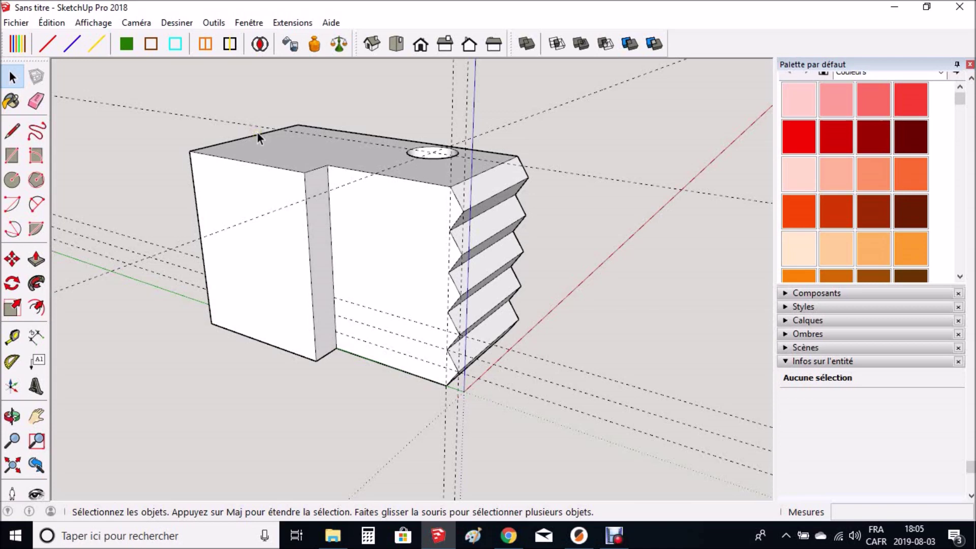
left_click(277, 124)
- Select the whole block, make it a group, and highlight the unit of its volume in the entity info
left_click_drag(149, 94, 579, 441)
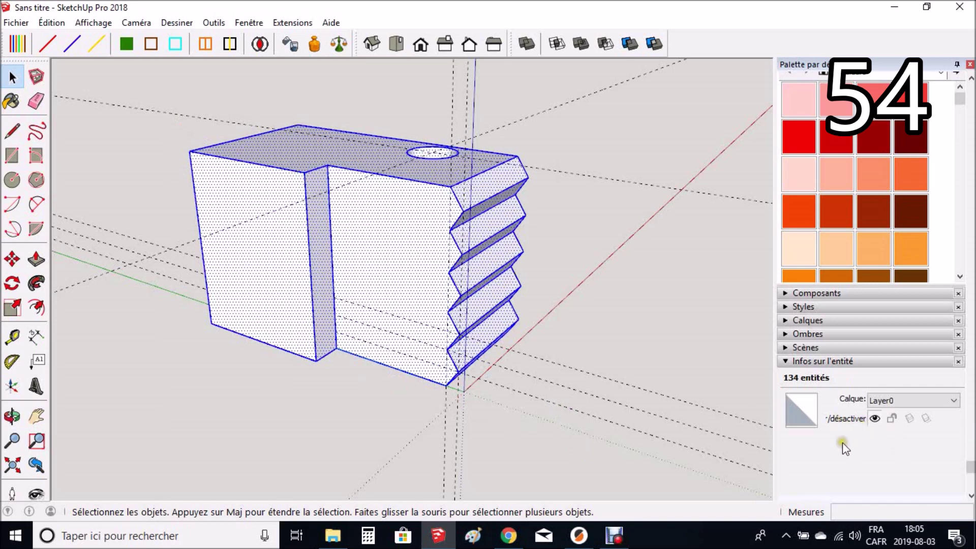
right_click(401, 276)
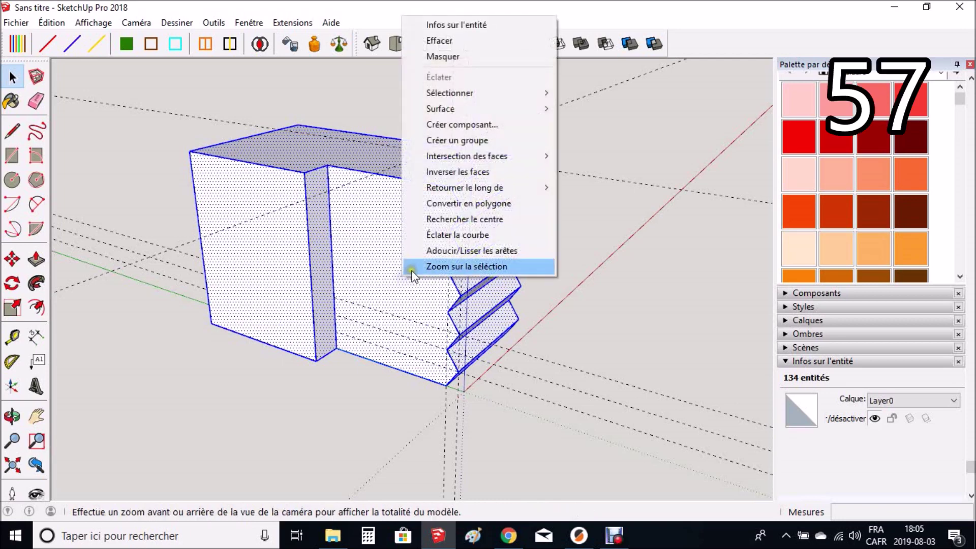
left_click(432, 140)
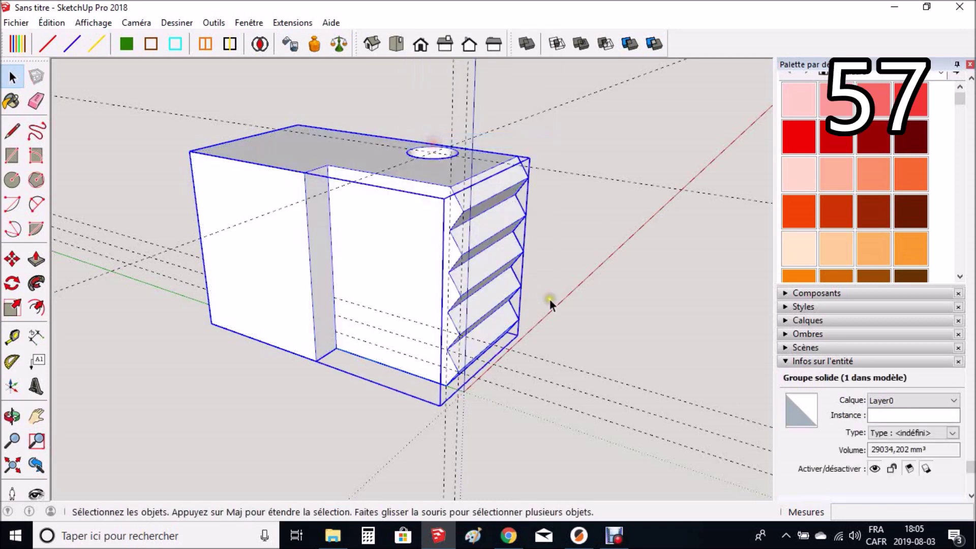
double_click(919, 449)
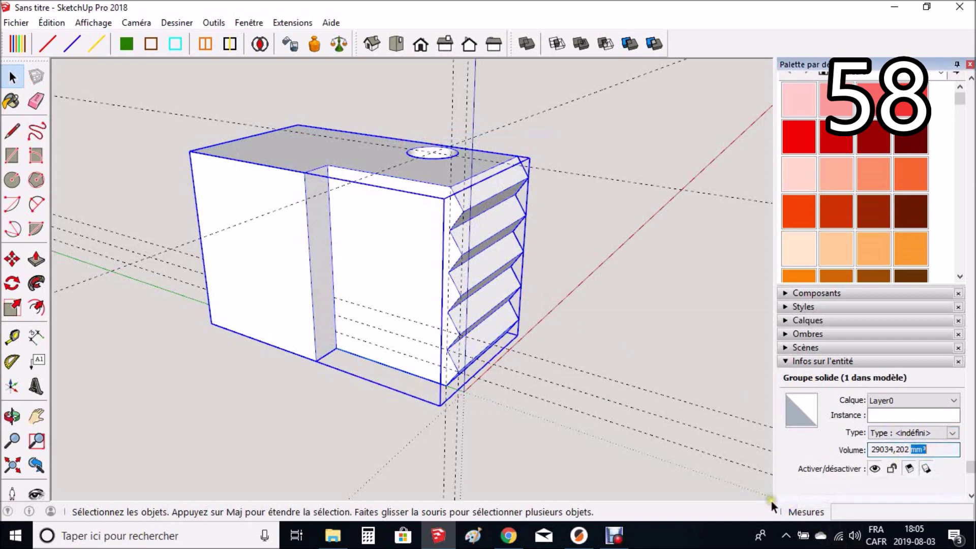
- Locate the Export STL command and clear the block group's selection
left_click(23, 26)
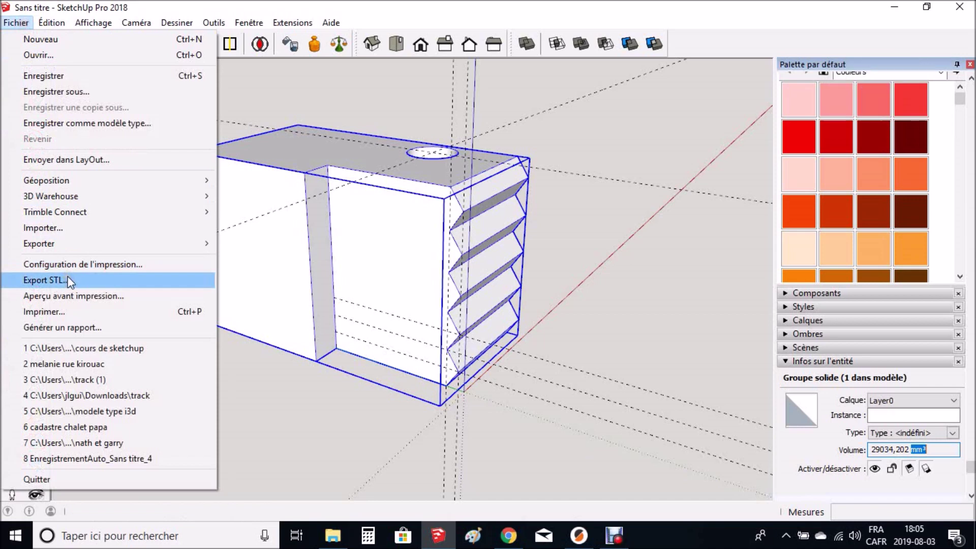
left_click(575, 261)
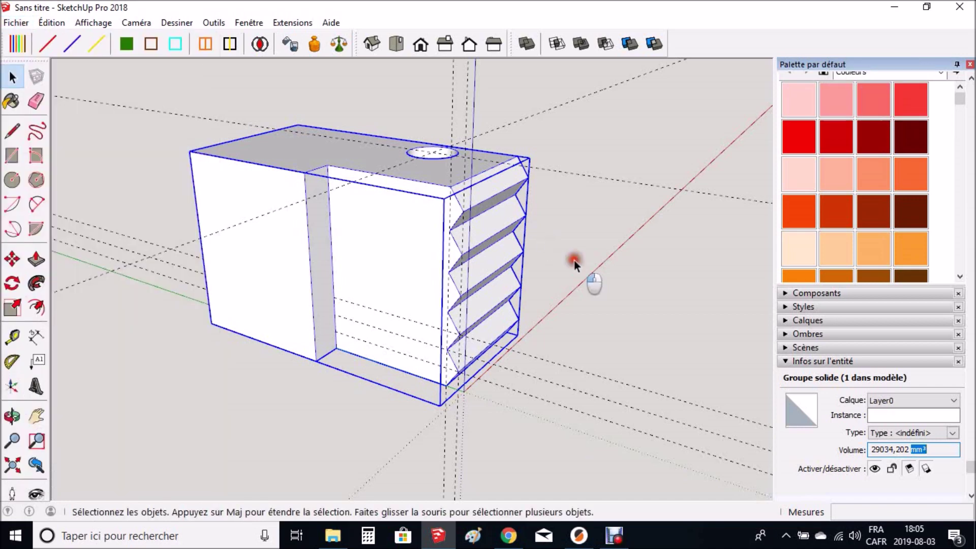
left_click(539, 266)
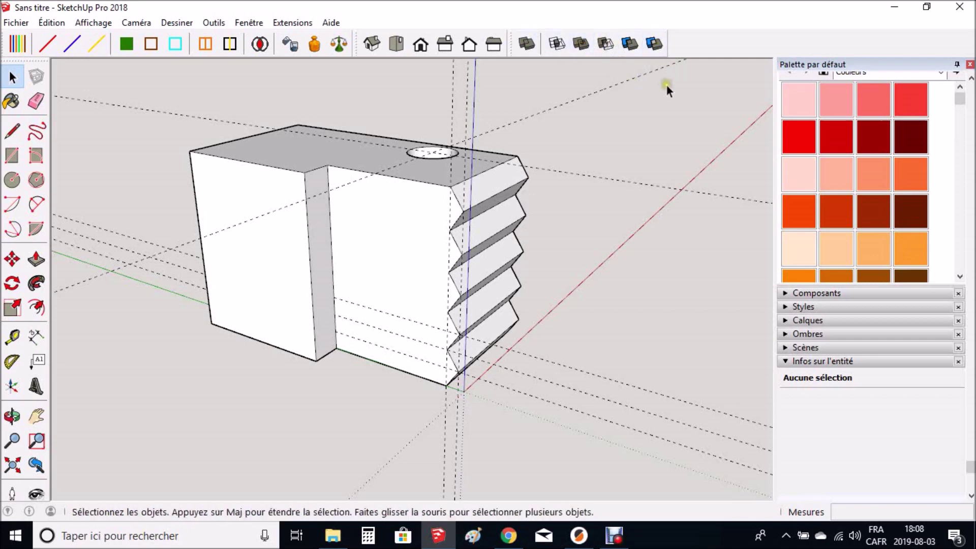
- Move the block group 50 mm along the green axis, away from the origin
left_click(417, 259)
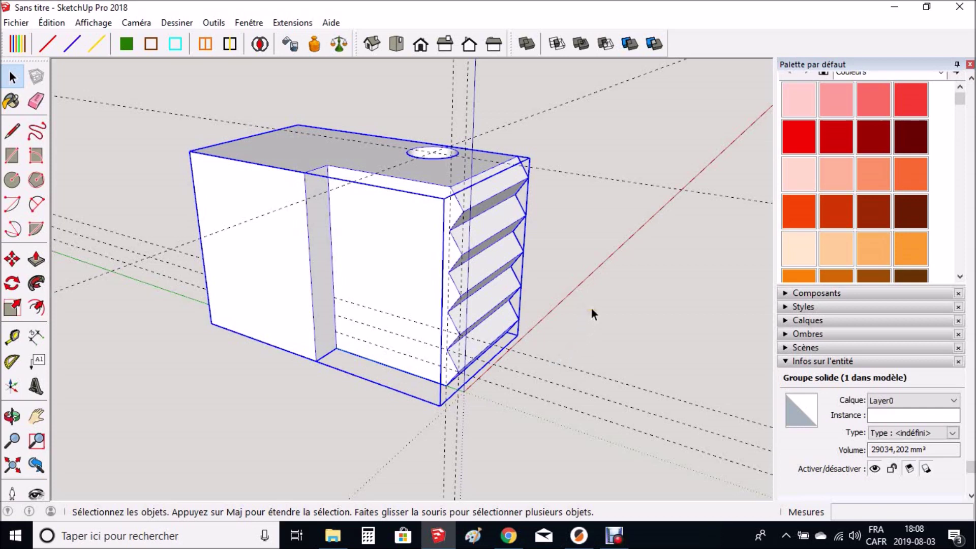
key("m")
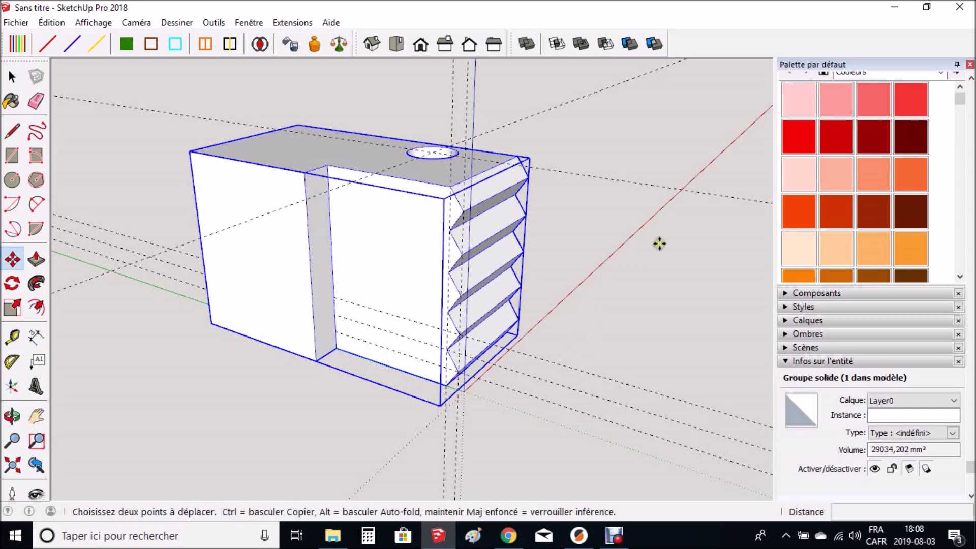
scroll(673, 273, "down", 2)
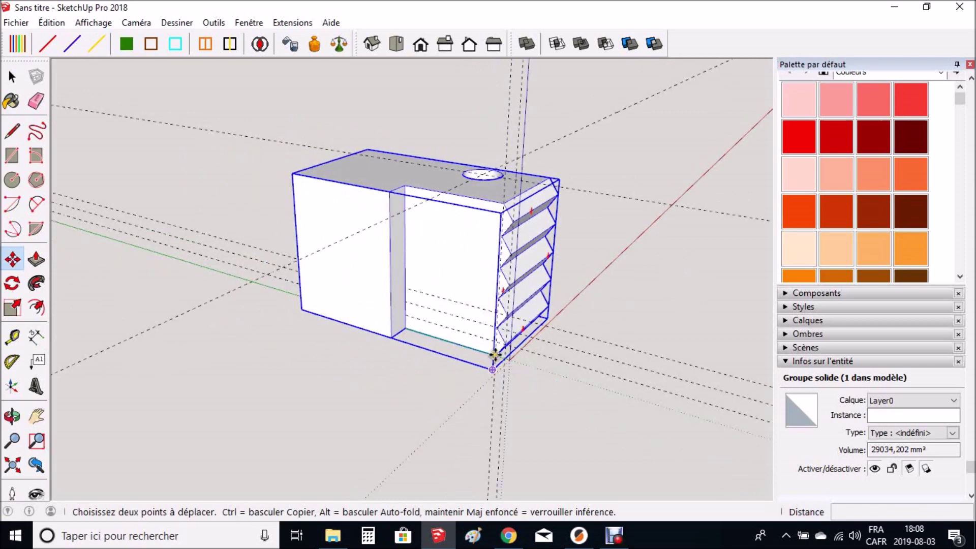
left_click(392, 336)
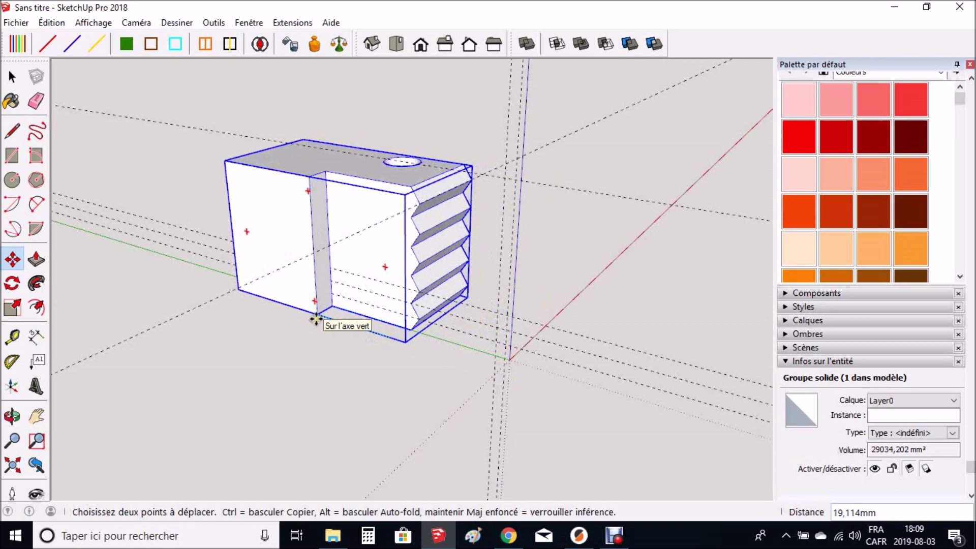
type("50")
key("Return")
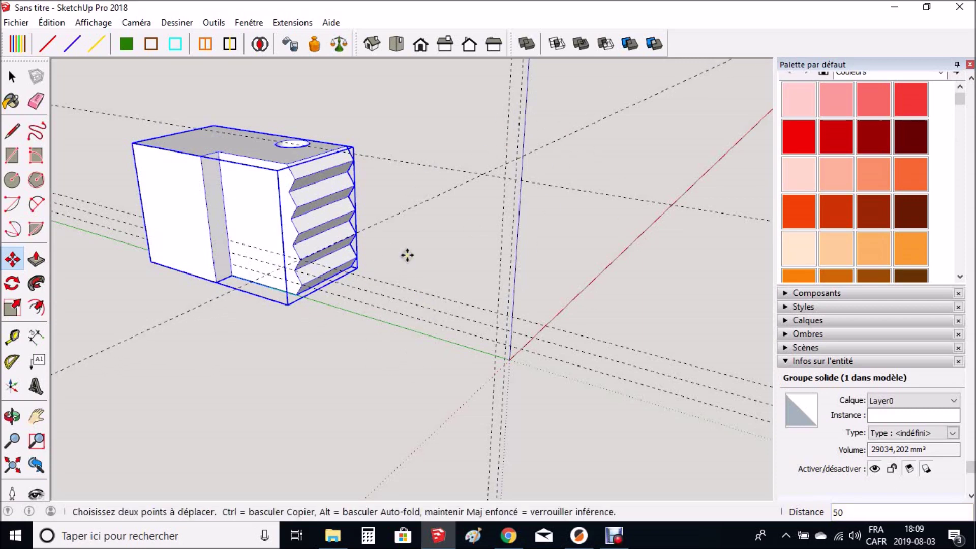
- Erase the guides crossing the block, and delete all the remaining guides in the model
key("e")
mouse_move(435, 179)
left_mouse_down()
mouse_move(443, 204)
mouse_move(514, 234)
mouse_move(527, 212)
left_mouse_up()
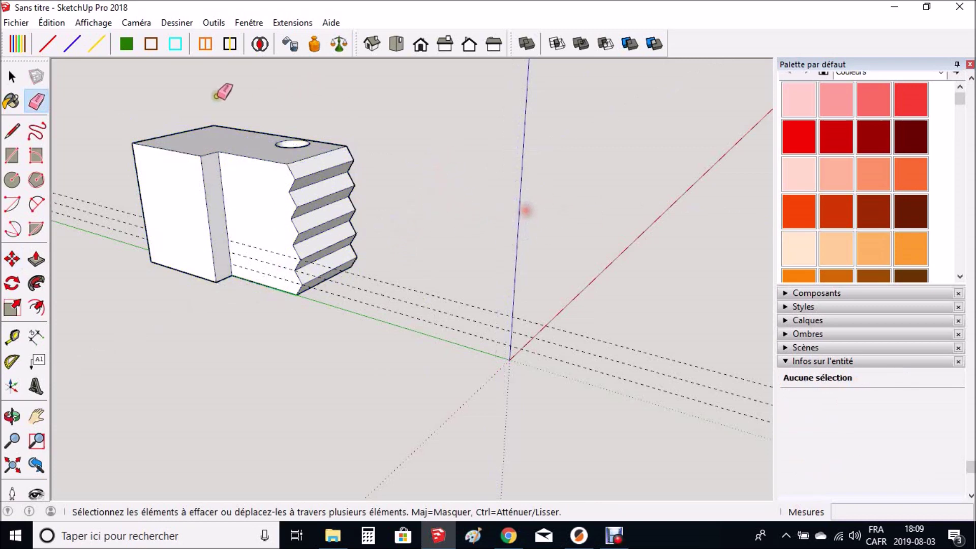
left_click(52, 23)
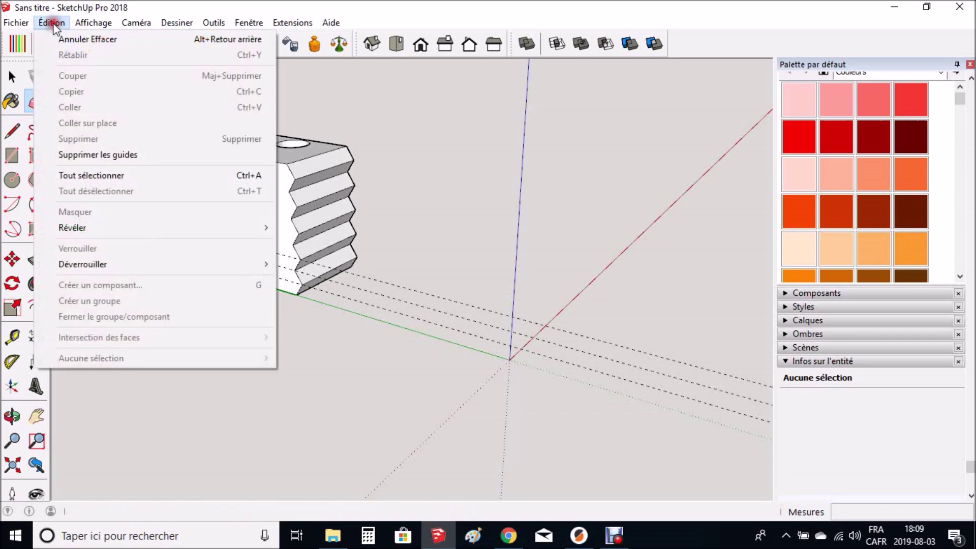
left_click(76, 155)
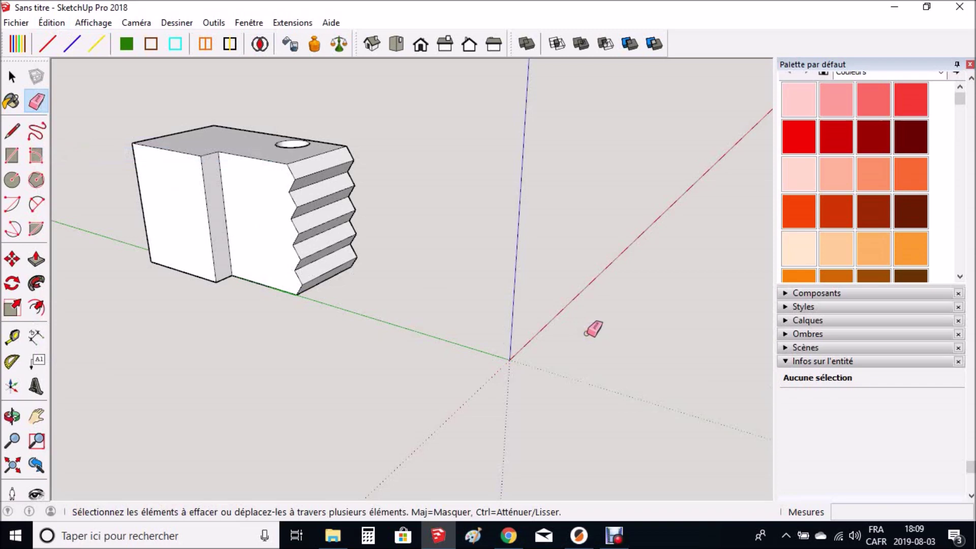
- Draw a circle with a 5 mm radius centred on the origin
key("c")
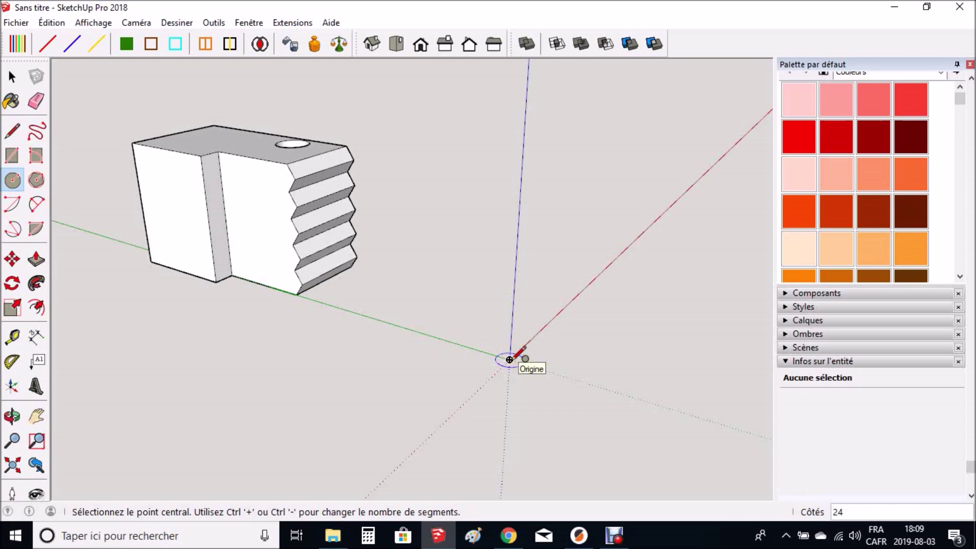
left_click(510, 360)
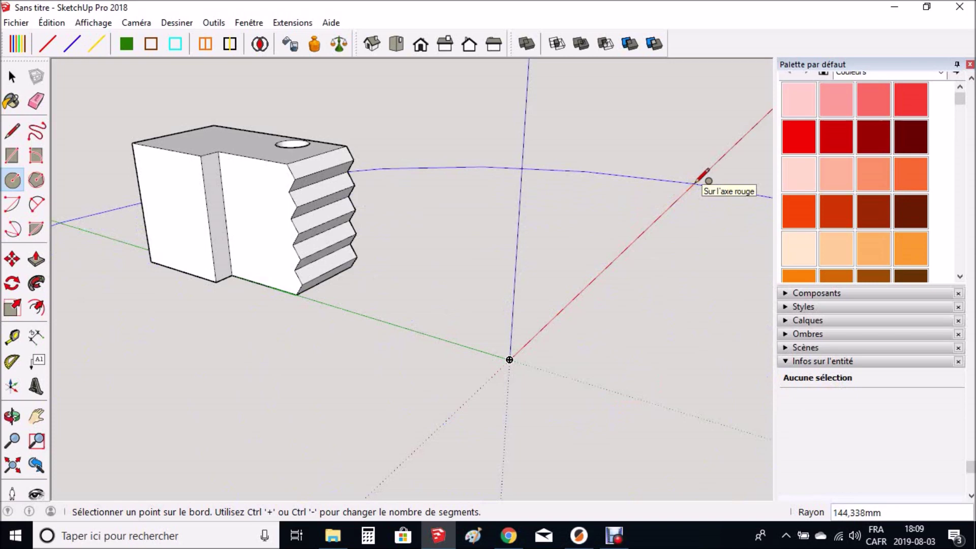
type("5")
key("Return")
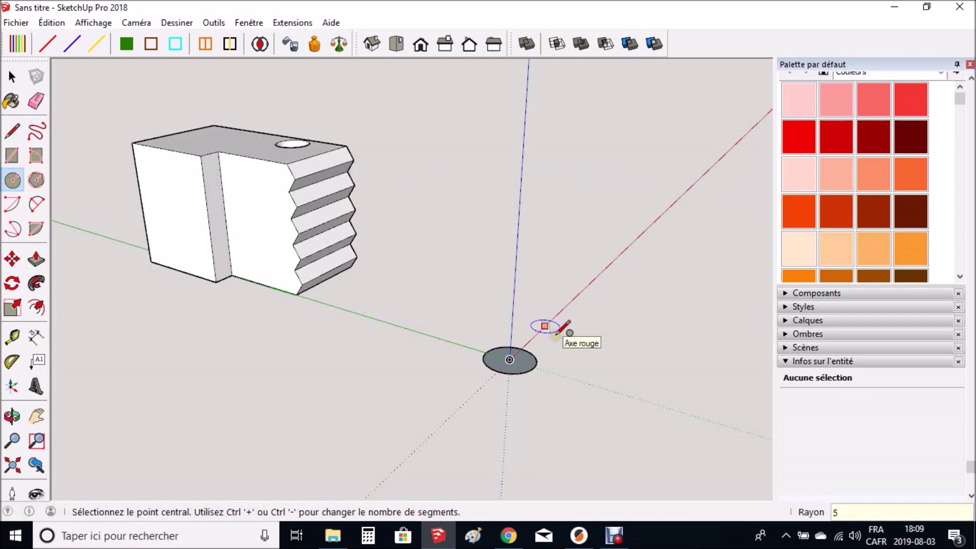
- Push/Pull the circle at the origin up 60 mm into a cylinder
key("p")
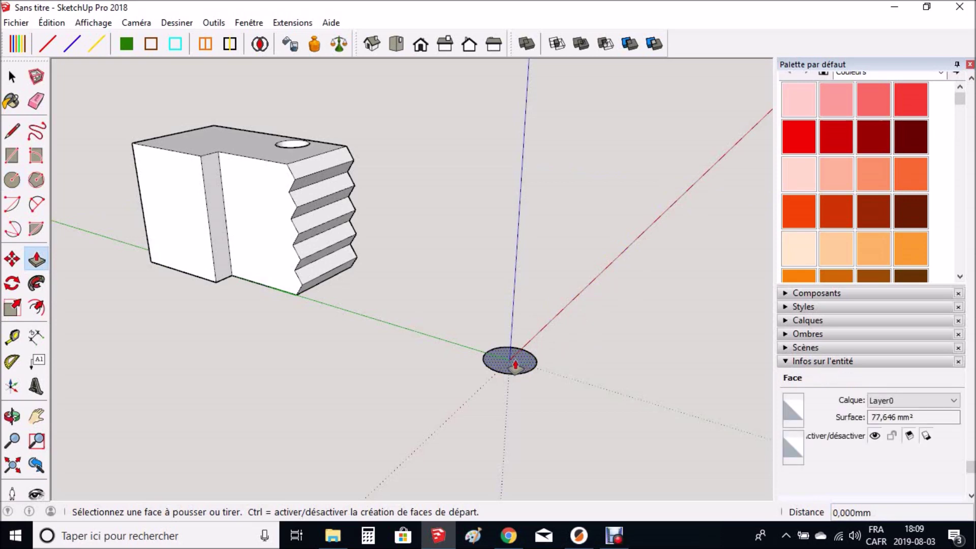
left_click(515, 365)
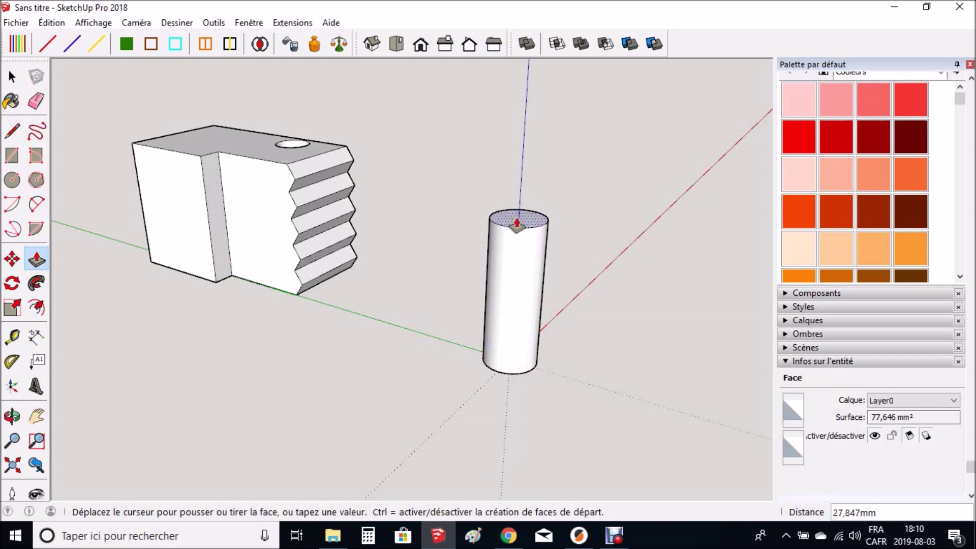
type("60")
key("Return")
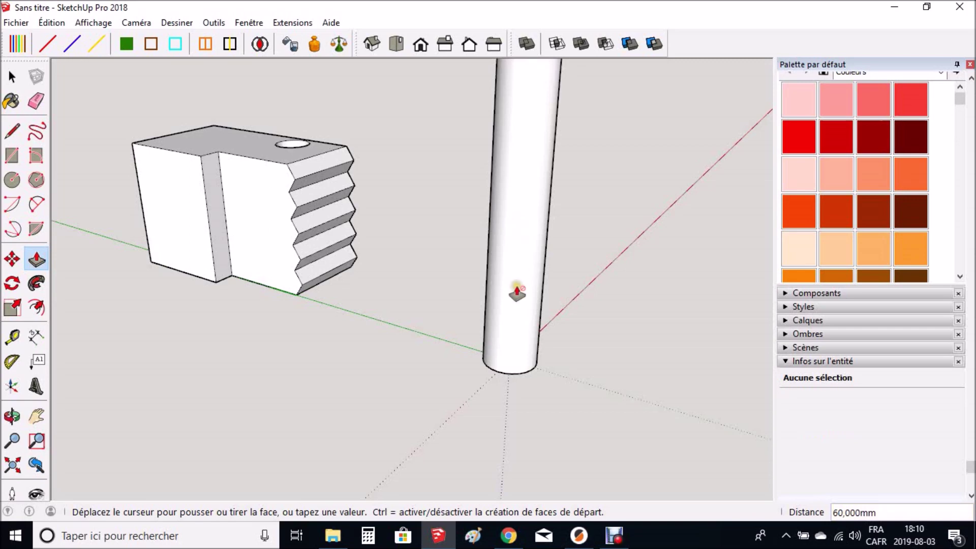
scroll(602, 314, "down", 3)
scroll(460, 356, "down", 2)
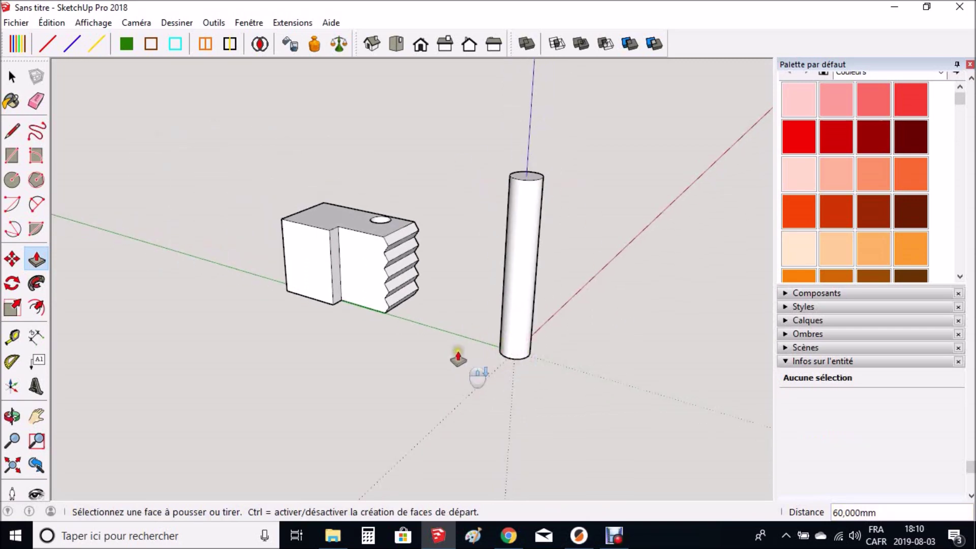
scroll(478, 366, "up", 1)
scroll(506, 252, "up", 2)
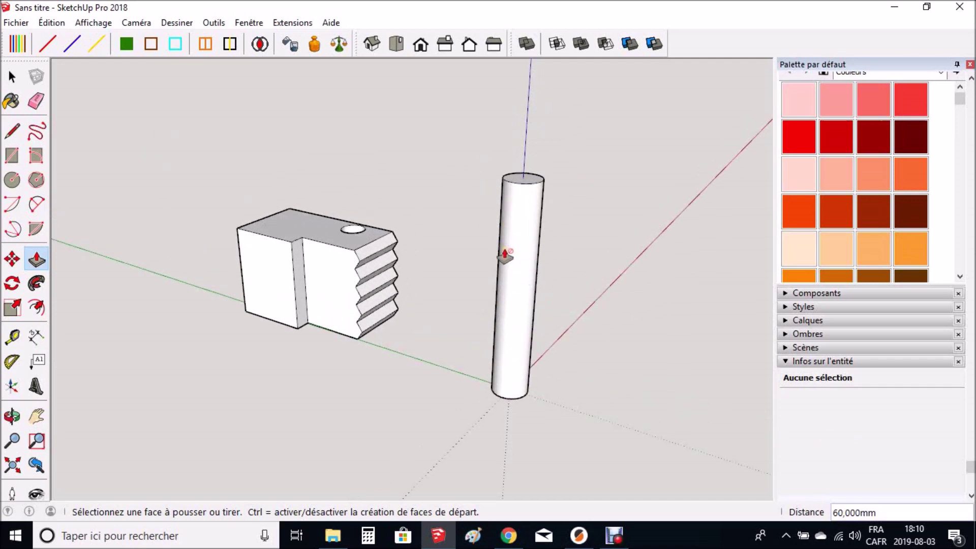
- Select the whole cylinder and make it a group
key("space")
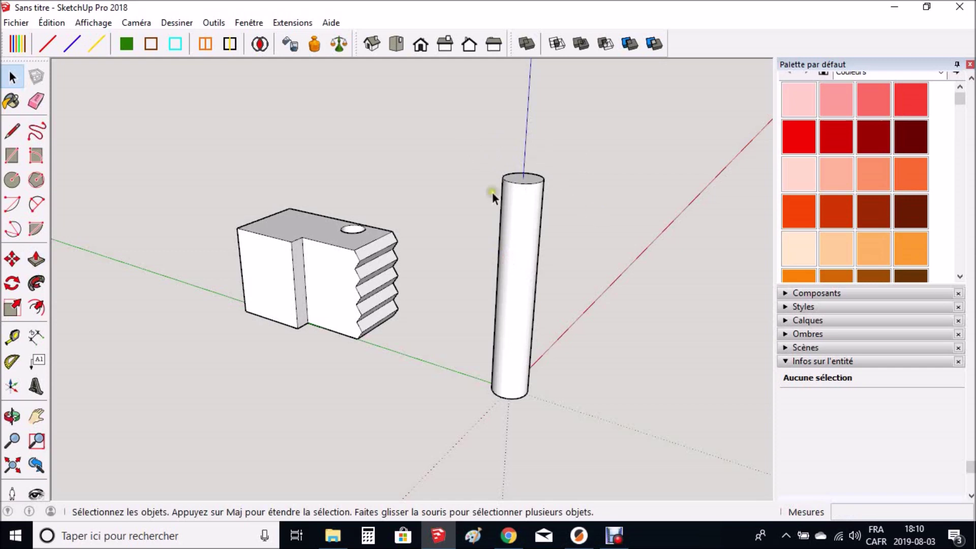
left_click_drag(462, 136, 594, 422)
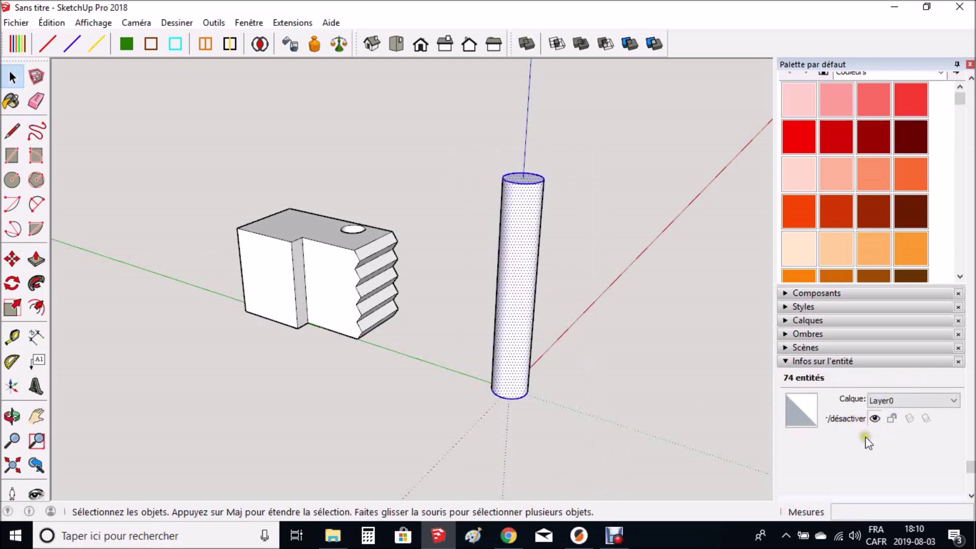
right_click(526, 234)
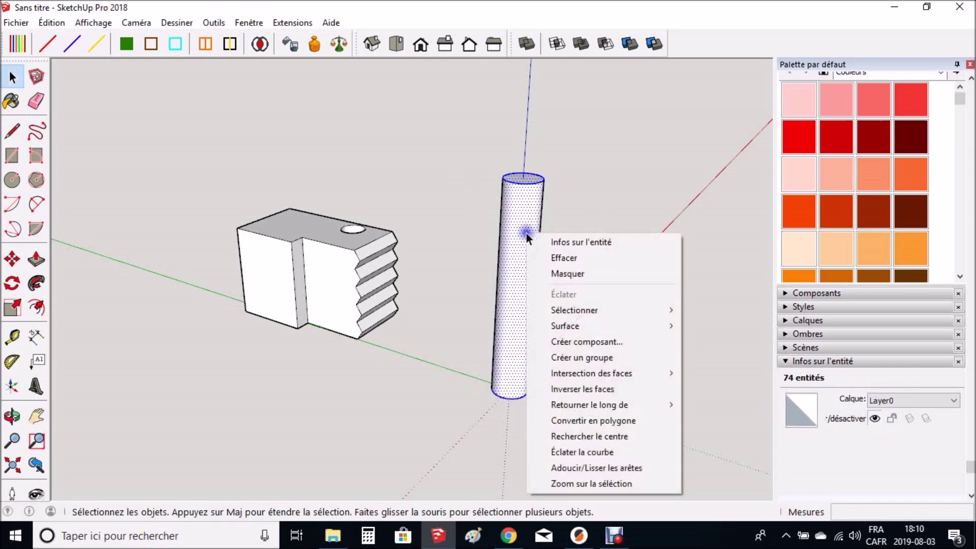
left_click(588, 357)
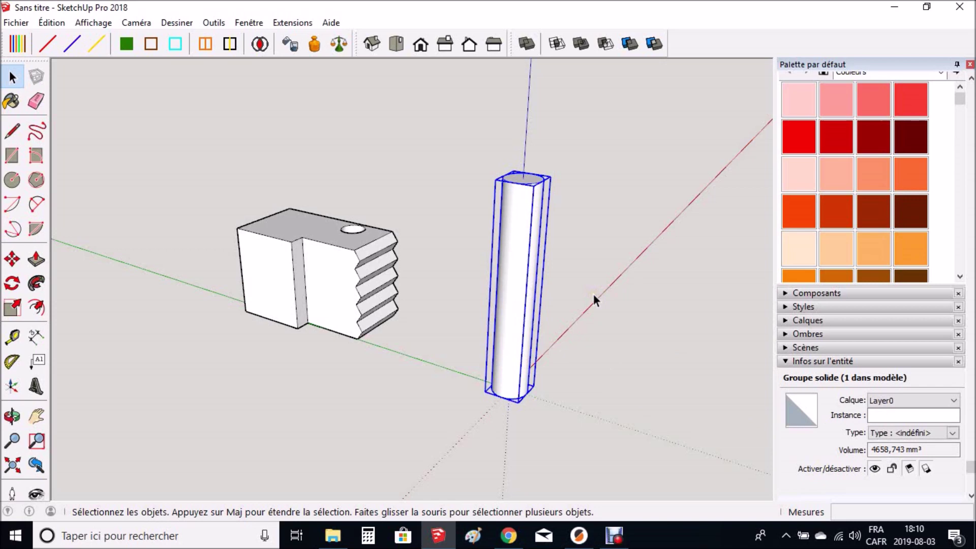
- Tilt the cylinder group 45° about the green axis, using the Move tool's rotation grip
key("m")
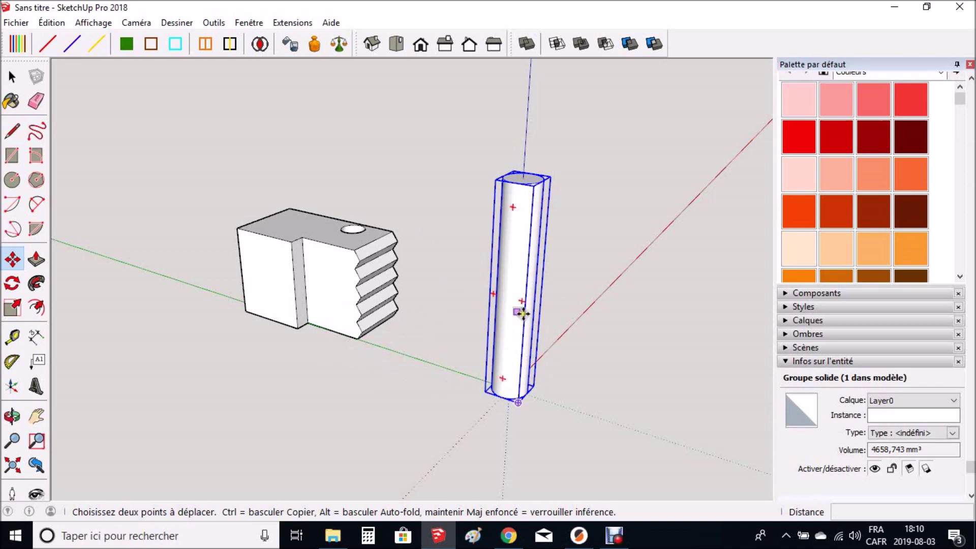
mouse_move(523, 302)
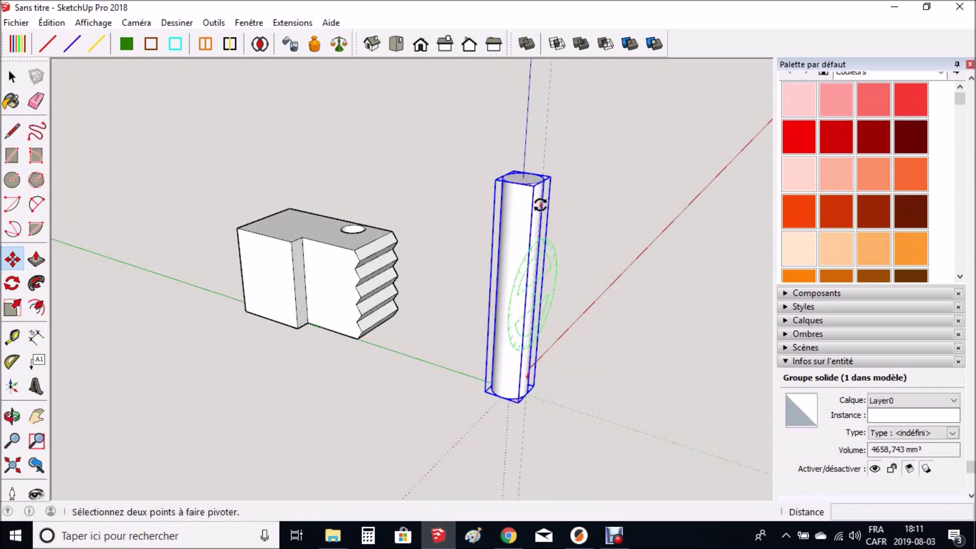
left_click(526, 379)
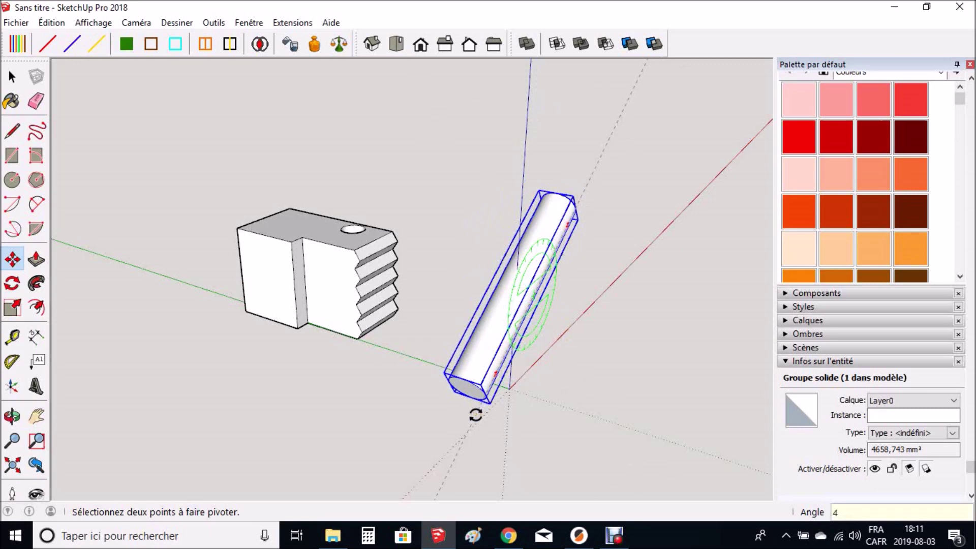
key("Return")
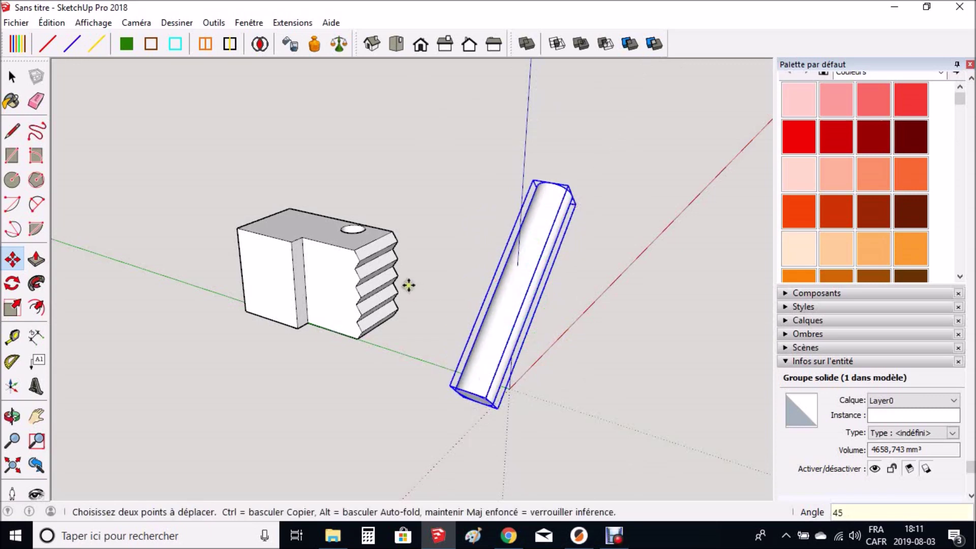
- Move the tilted cylinder group 85 mm along the green axis so that it passes through the block
middle_click_drag(629, 312, 603, 353)
middle_click_drag(558, 313, 428, 338)
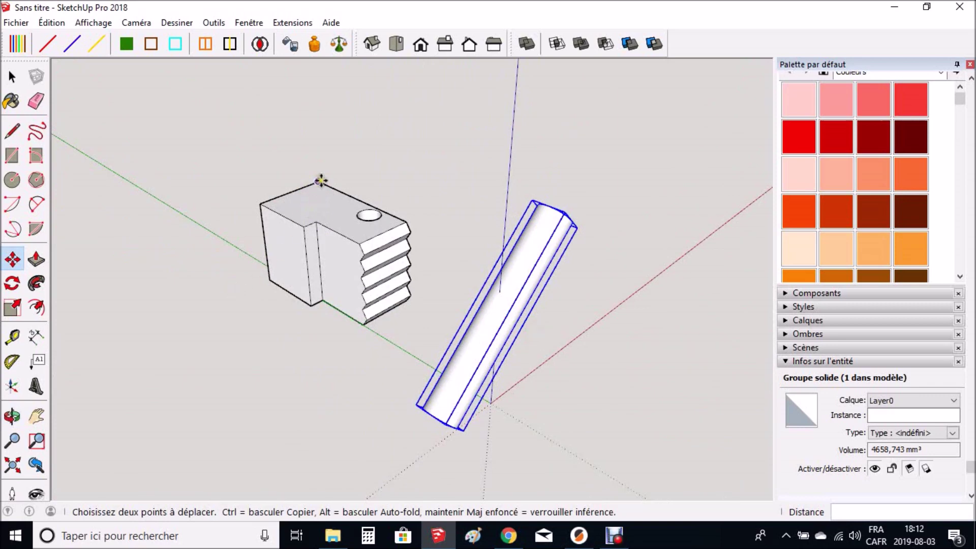
middle_click_drag(558, 388, 499, 414)
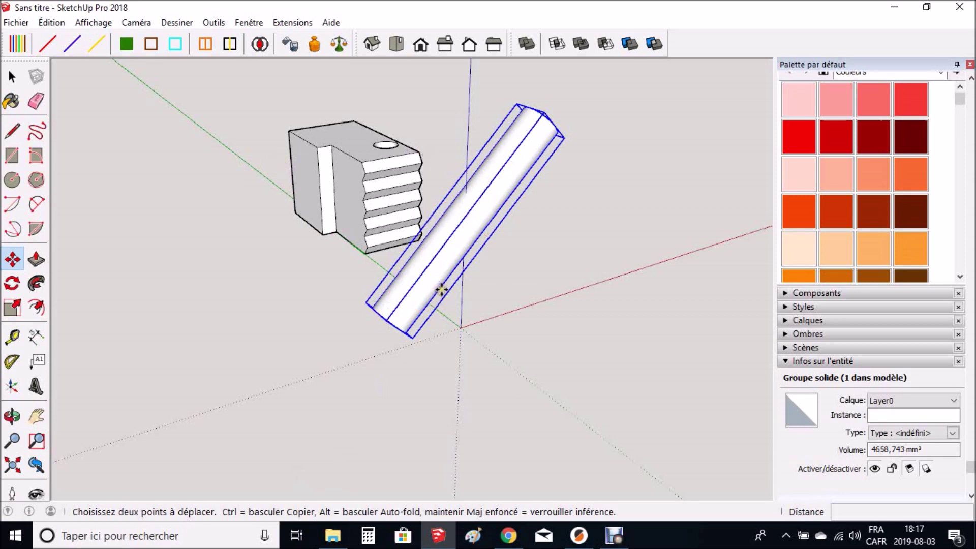
middle_click_drag(444, 348, 588, 350)
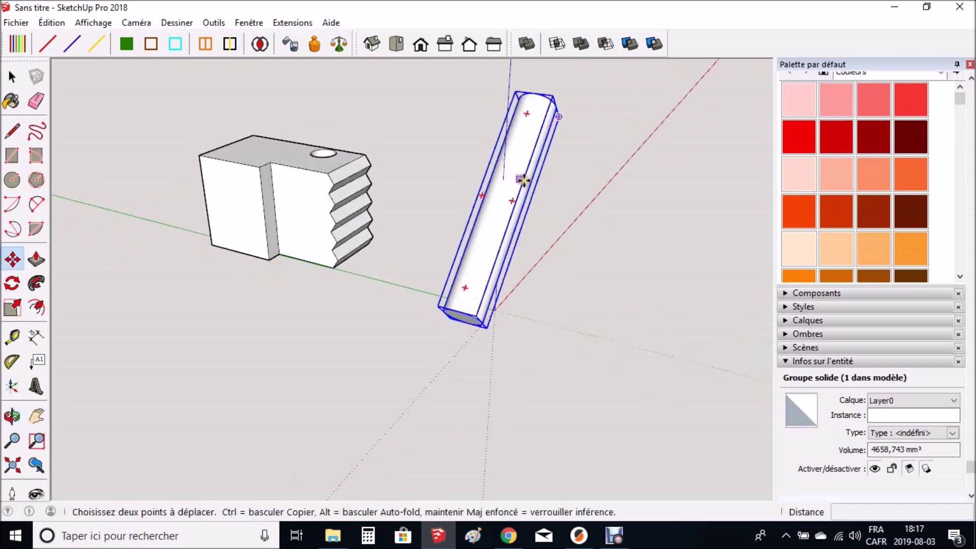
left_click(456, 312)
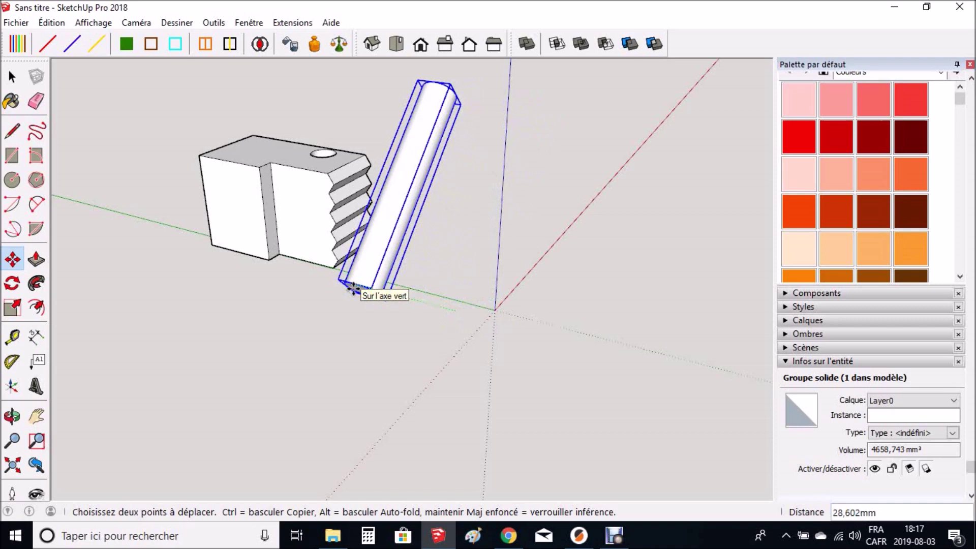
type("85")
key("Return")
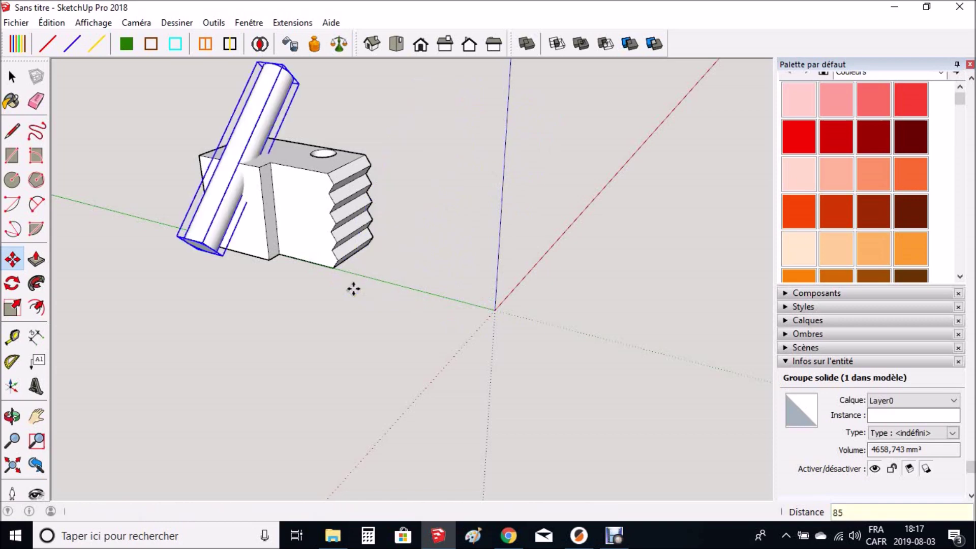
- Move the tilted cylinder group 8 mm along the red axis into the body of the block and deselect it
scroll(244, 175, "up", 6)
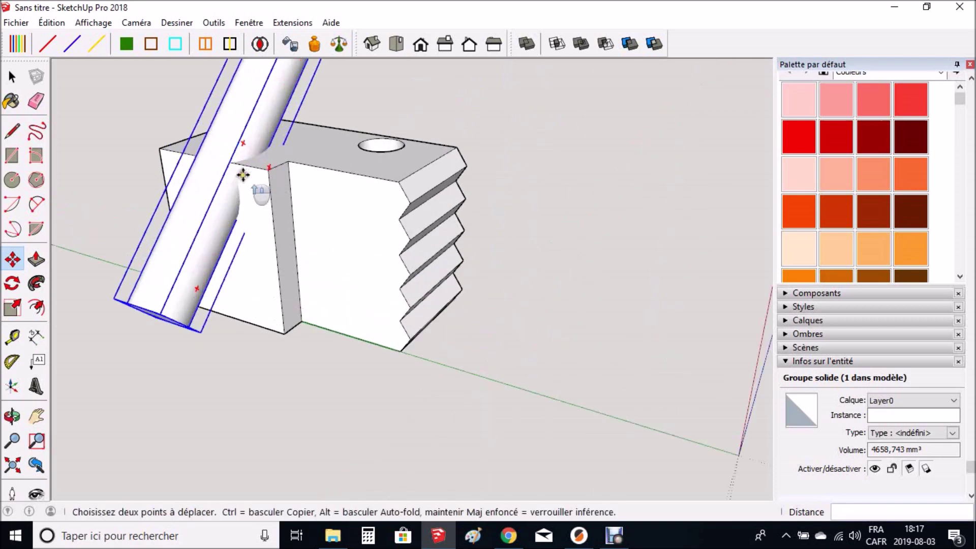
mouse_move(258, 197)
middle_mouse_down()
mouse_move(355, 241)
mouse_move(763, 244)
mouse_move(753, 247)
middle_mouse_up()
key("m")
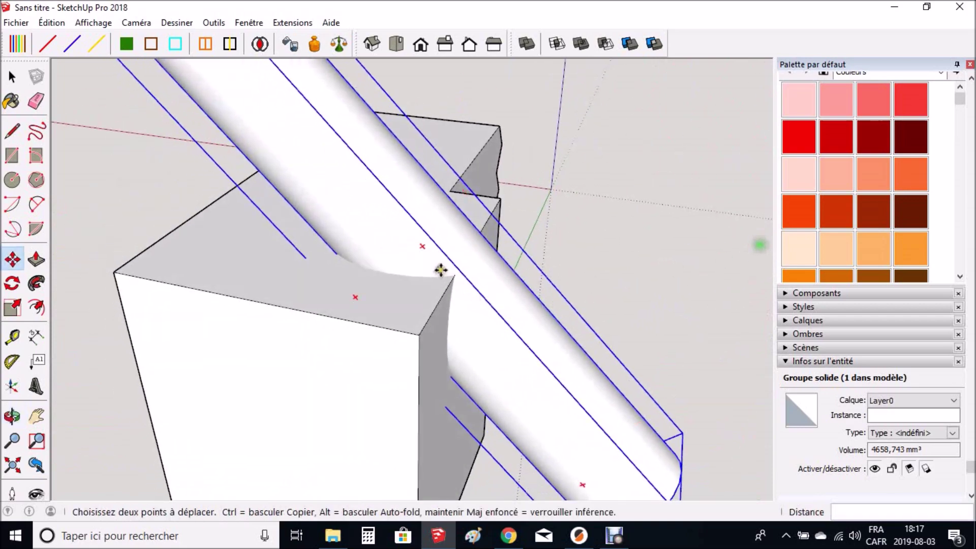
middle_click_drag(660, 253, 36, 319)
middle_click_drag(128, 340, 140, 299)
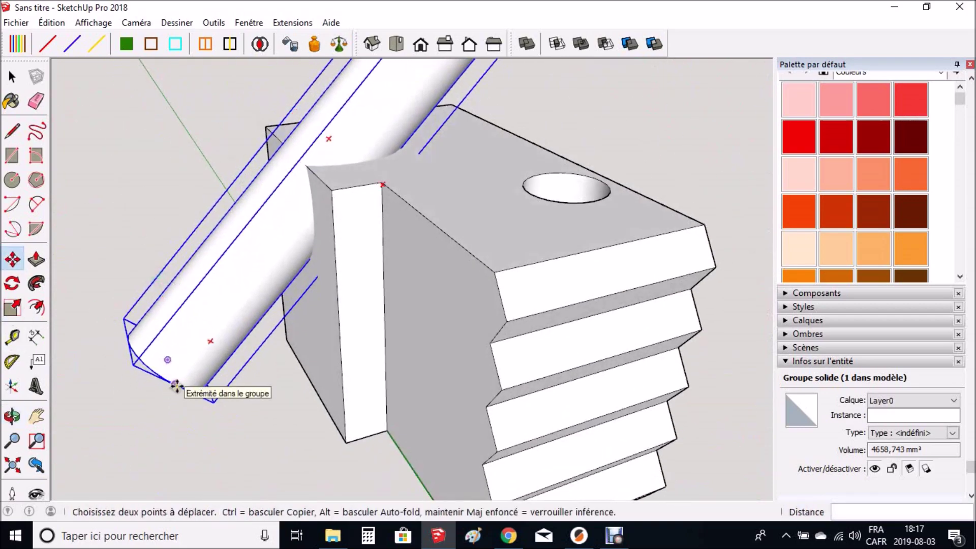
middle_click_drag(220, 438, 369, 429)
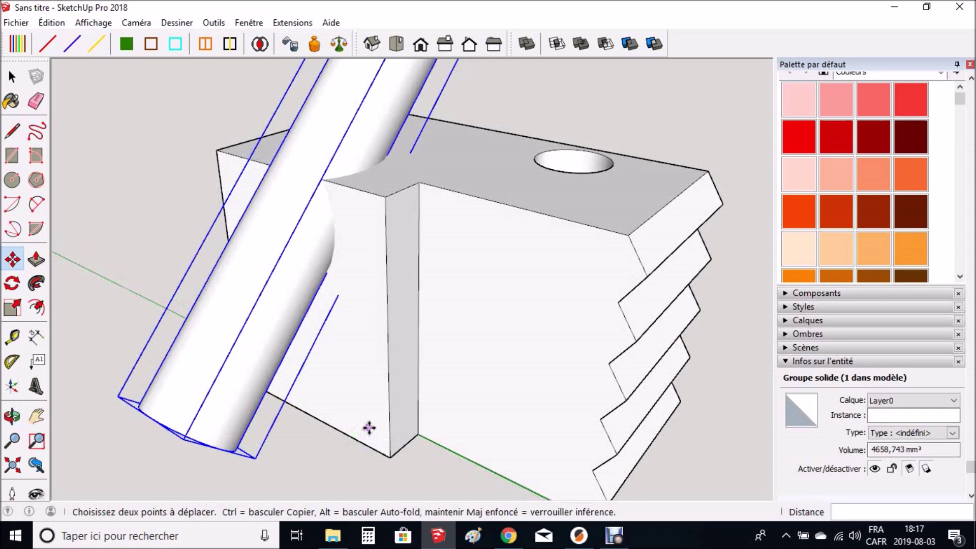
scroll(225, 337, "down", 2)
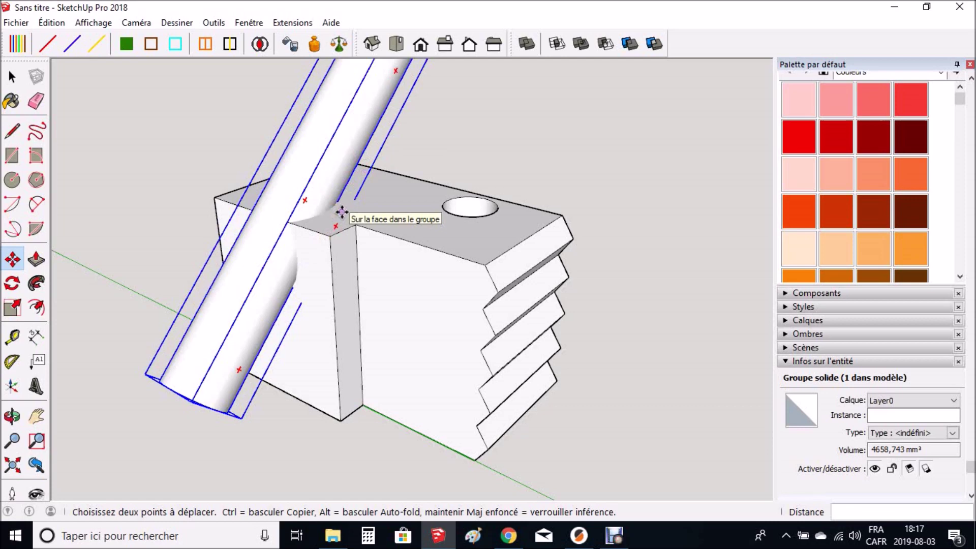
left_click(170, 391)
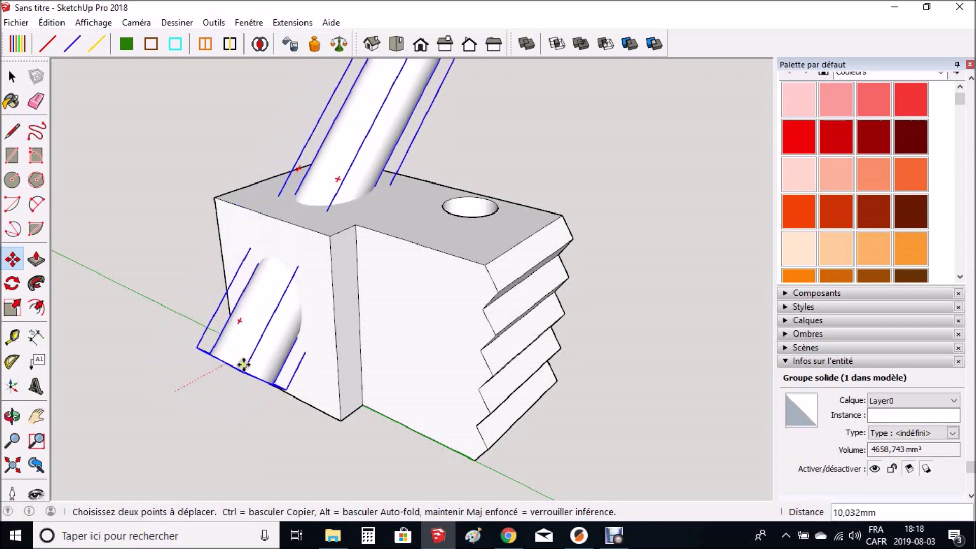
scroll(470, 208, "down", 3)
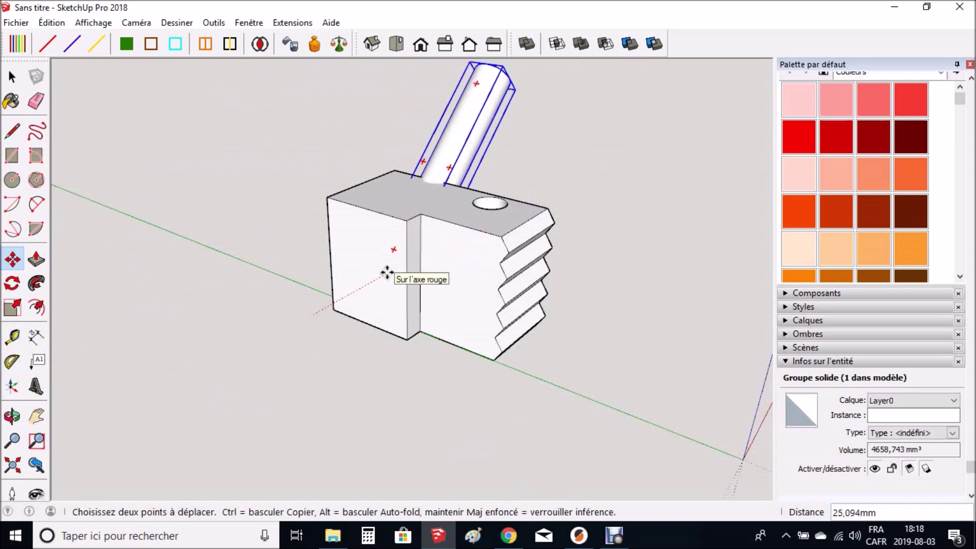
type("8")
key("Return")
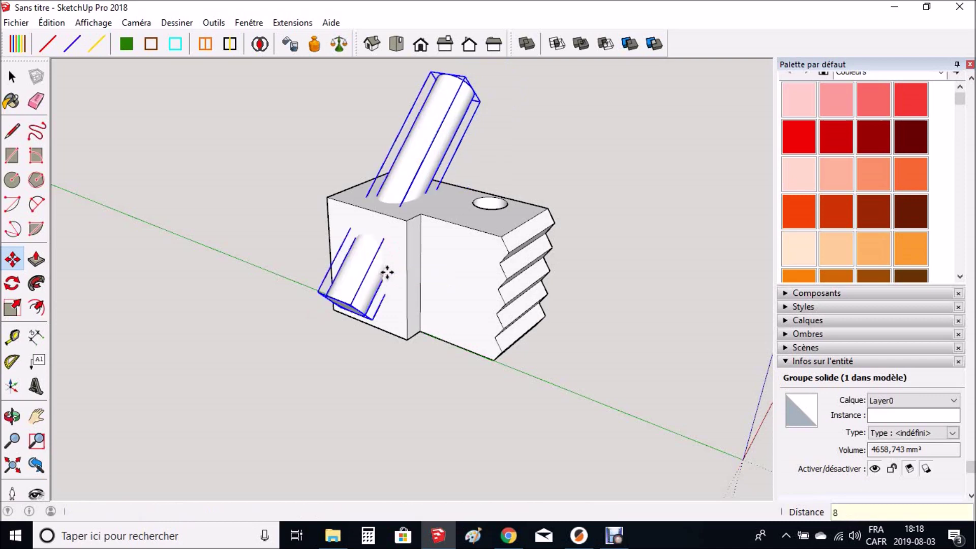
middle_click_drag(385, 402, 311, 421)
key("m")
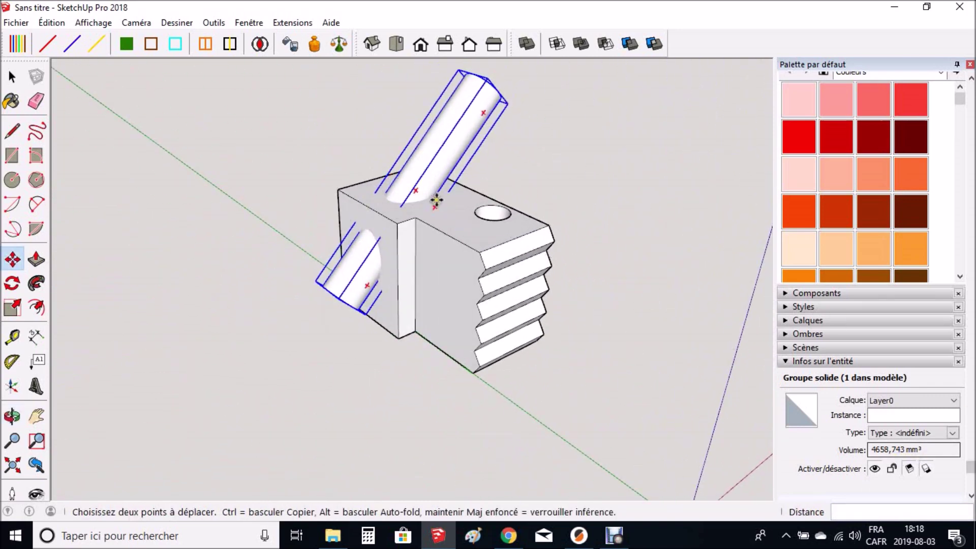
key("space")
left_click(593, 148)
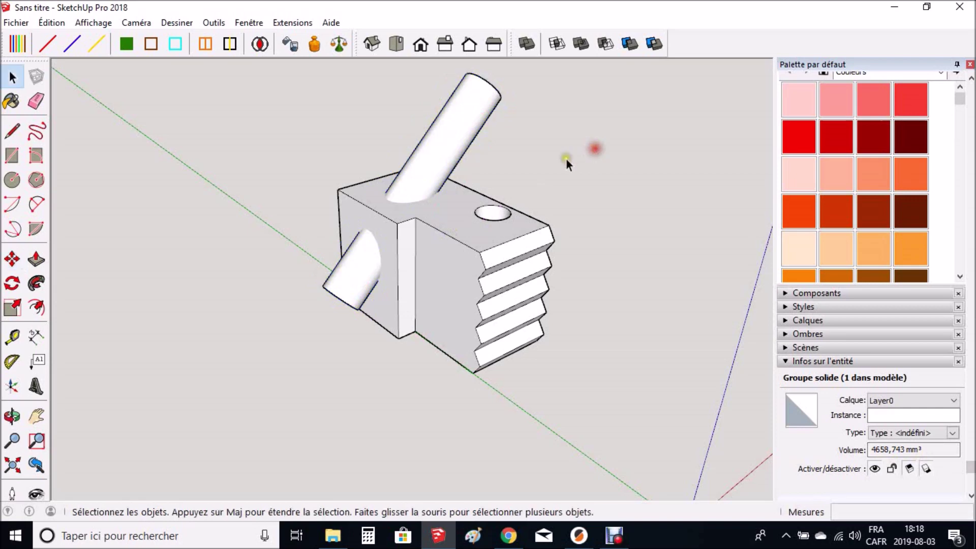
- Draw a line across the block group's top face near the teeth and continue it past the block's edge
left_click(435, 213)
scroll(466, 227, "up", 3)
scroll(466, 227, "up", 1)
left_click(665, 175)
left_click(493, 241)
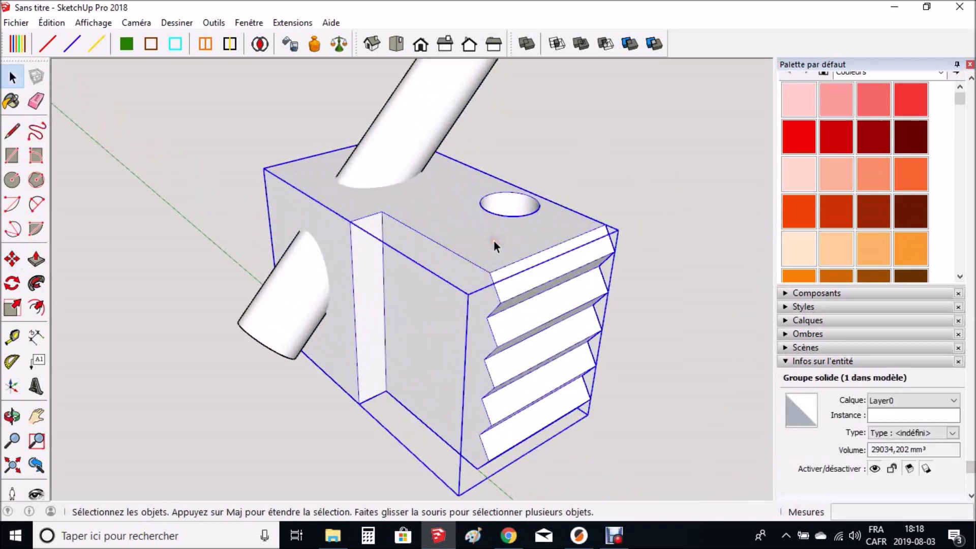
left_click(644, 195)
key("l")
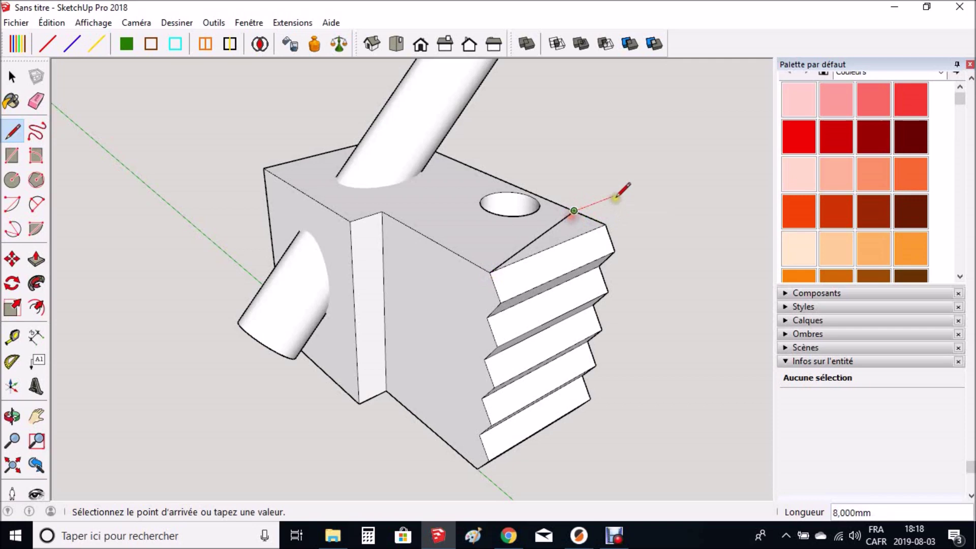
left_click(616, 198)
key("space")
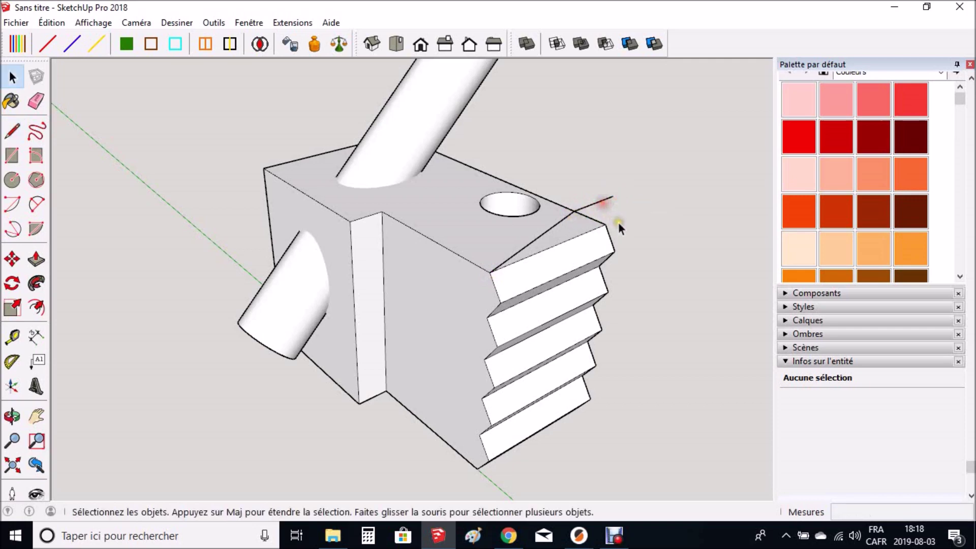
- Erase the line segment that extends beyond the block's top edge
key("e")
left_click(605, 199)
key("space")
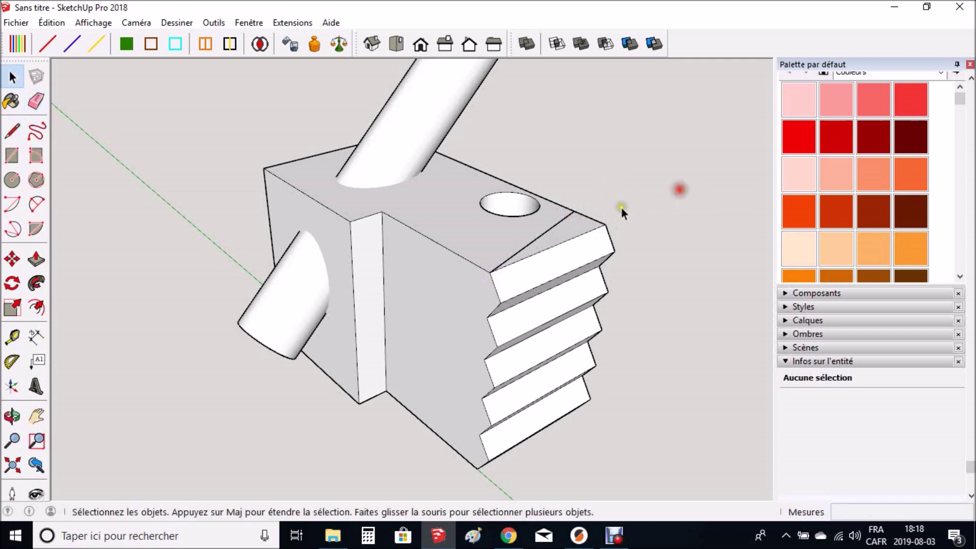
- Try to move the block group away from the line lying on its top face, and cancel the move
left_click(563, 234)
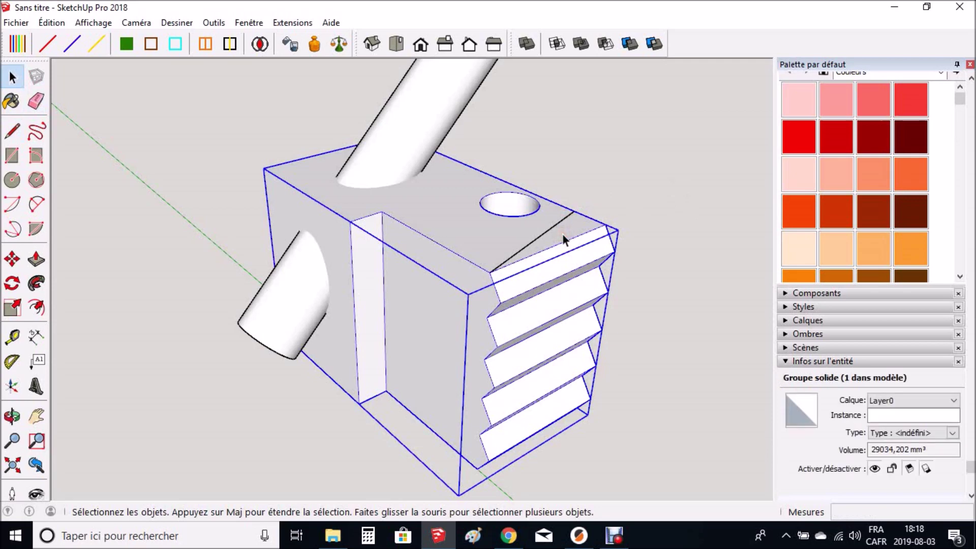
key("m")
left_click(606, 224)
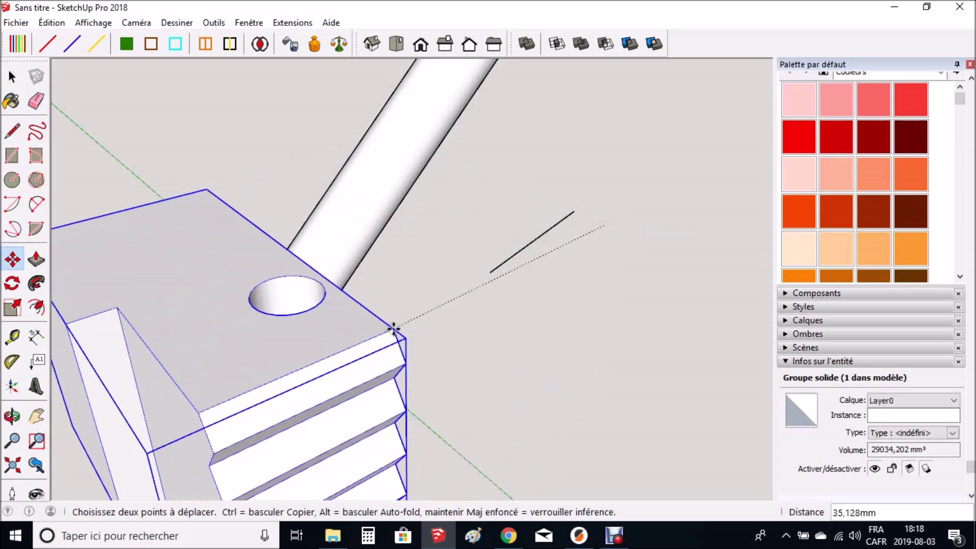
key("space")
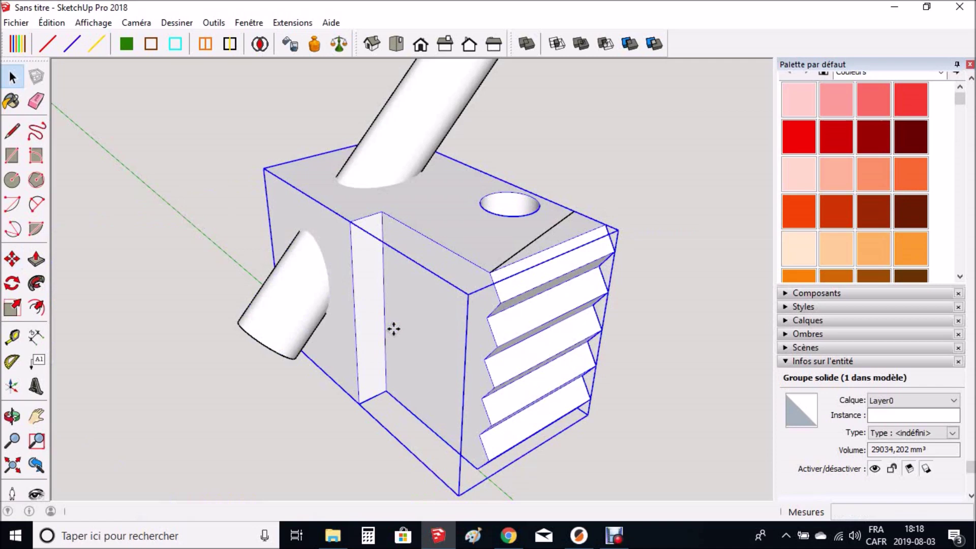
- Erase the remaining line on the block's top face
key("e")
left_click(541, 236)
- Subtract the tilted cylinder group from the block group with the Subtract solid tool, cutting an oblique hole
scroll(548, 229, "down", 2)
scroll(301, 346, "down", 2)
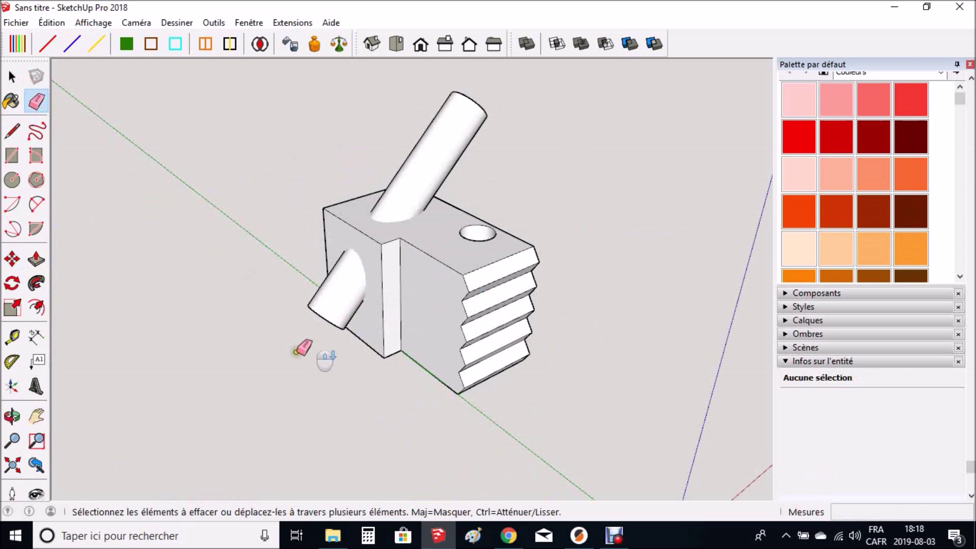
mouse_move(447, 349)
middle_mouse_down()
mouse_move(384, 399)
mouse_move(740, 344)
mouse_move(301, 388)
mouse_move(508, 410)
mouse_move(190, 445)
mouse_move(166, 406)
middle_mouse_up()
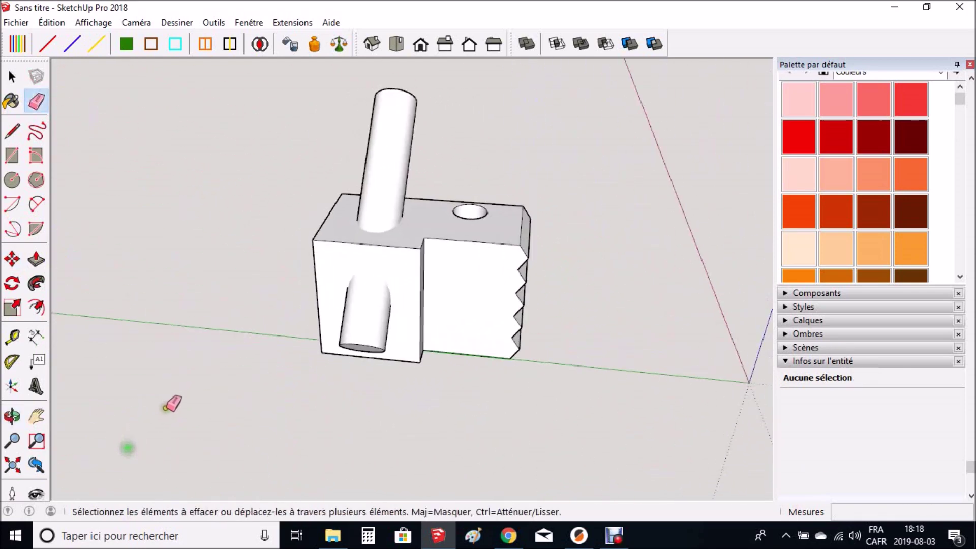
mouse_move(651, 306)
middle_mouse_down()
mouse_move(590, 339)
mouse_move(433, 356)
mouse_move(395, 316)
middle_mouse_up()
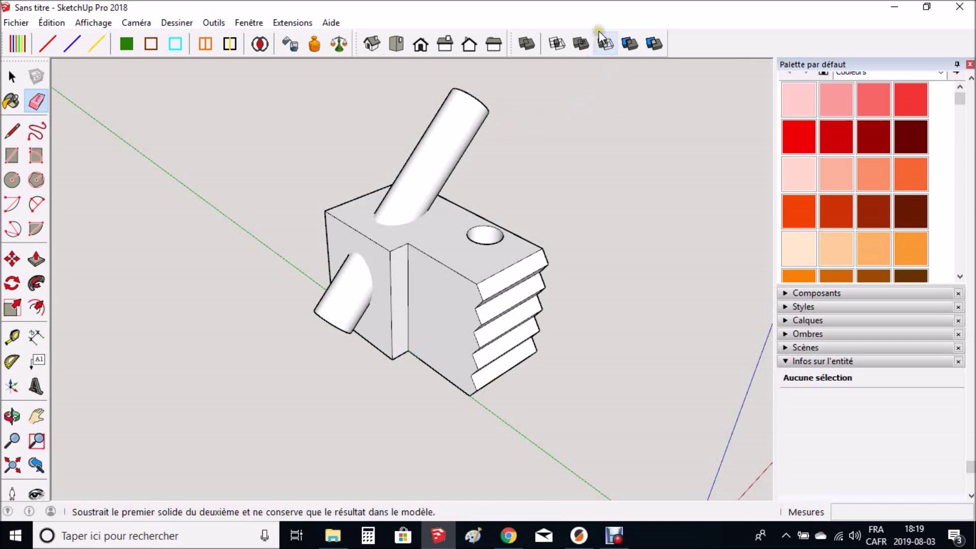
left_click(604, 42)
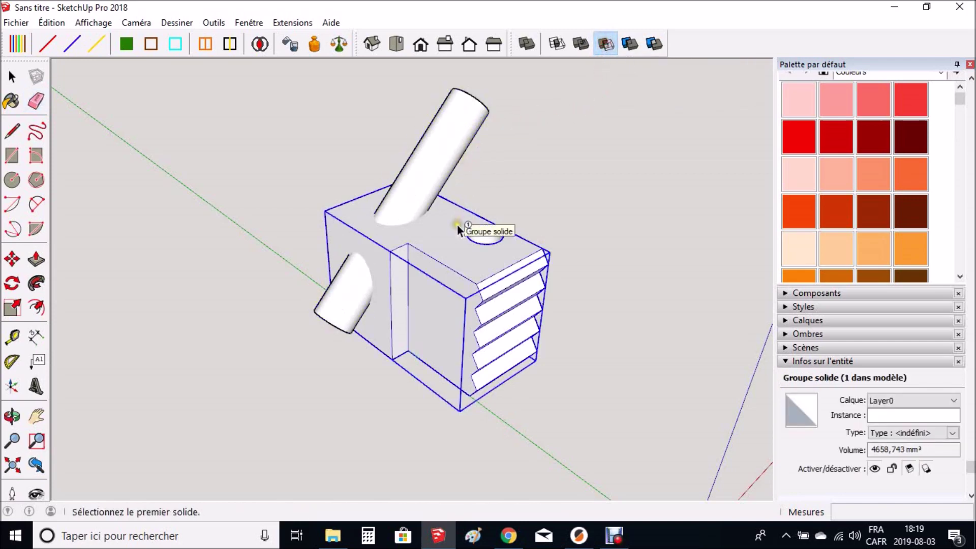
left_click(448, 168)
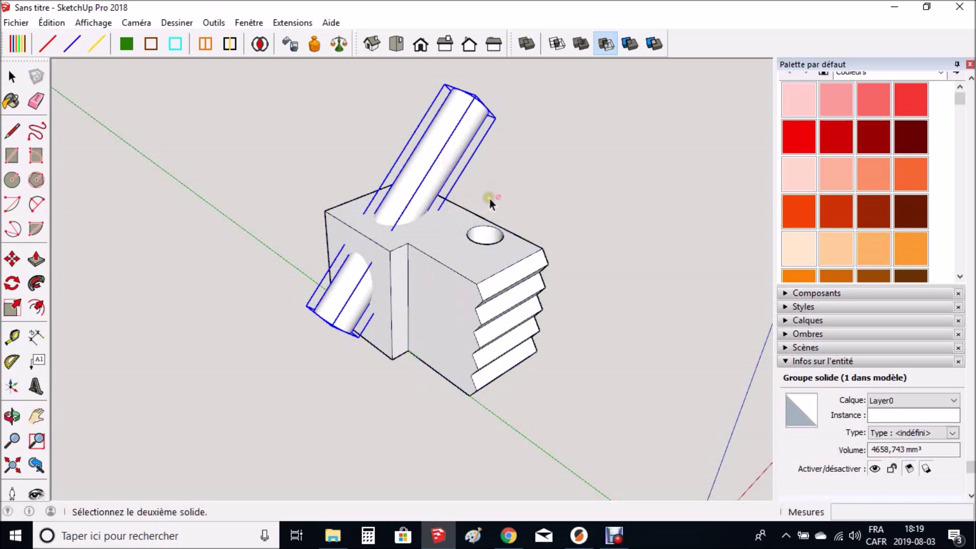
left_click(453, 219)
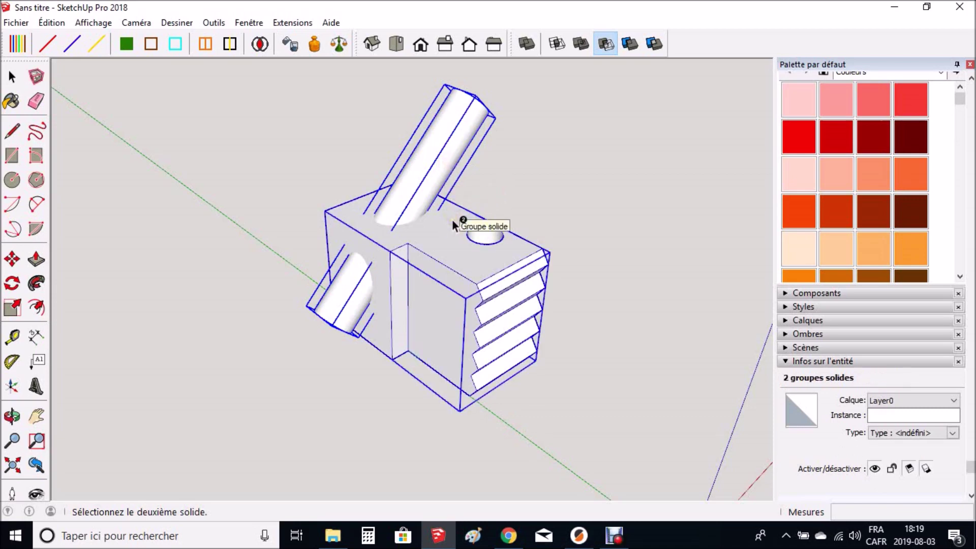
left_click(453, 218)
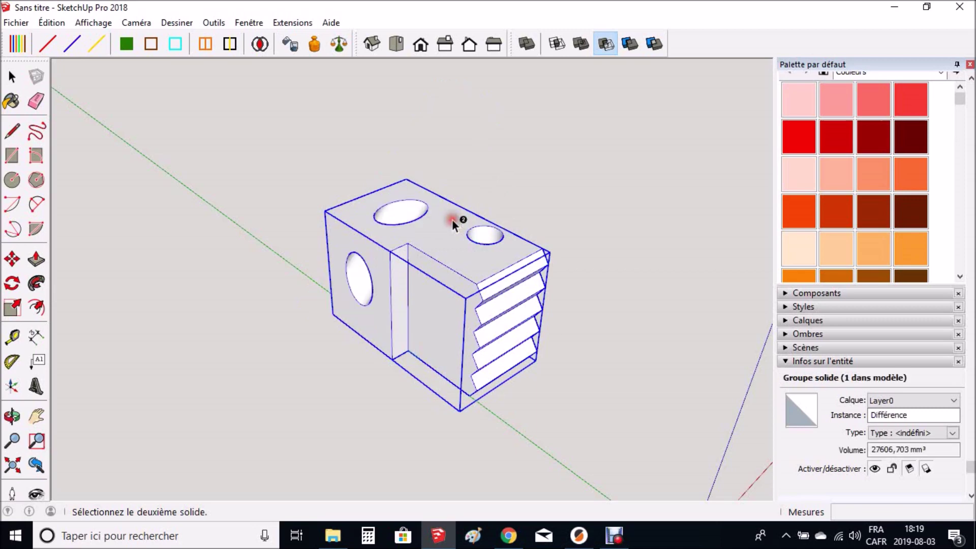
- Explode the drilled block group into loose geometry and check it by selecting the uppermost tooth face alone
middle_click_drag(274, 246, 240, 274)
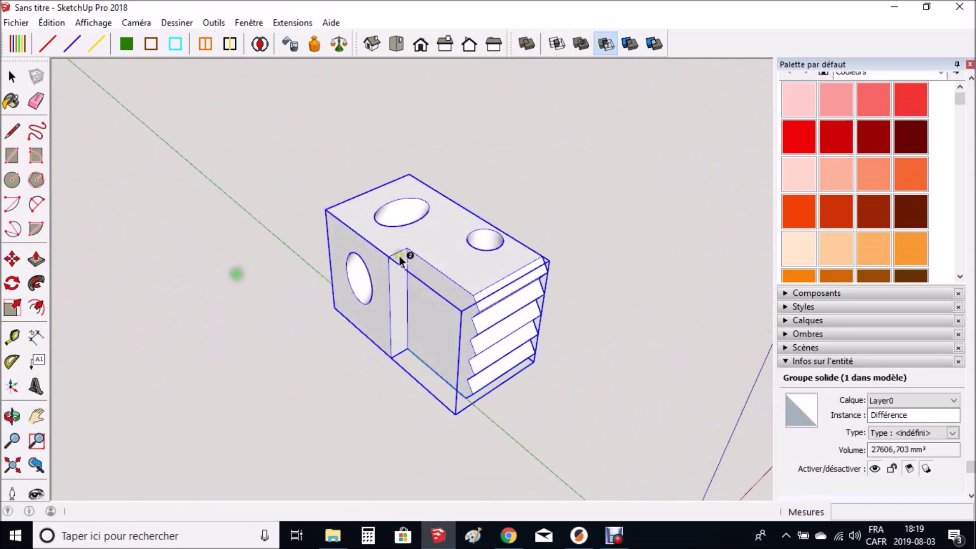
middle_click_drag(383, 179, 368, 195)
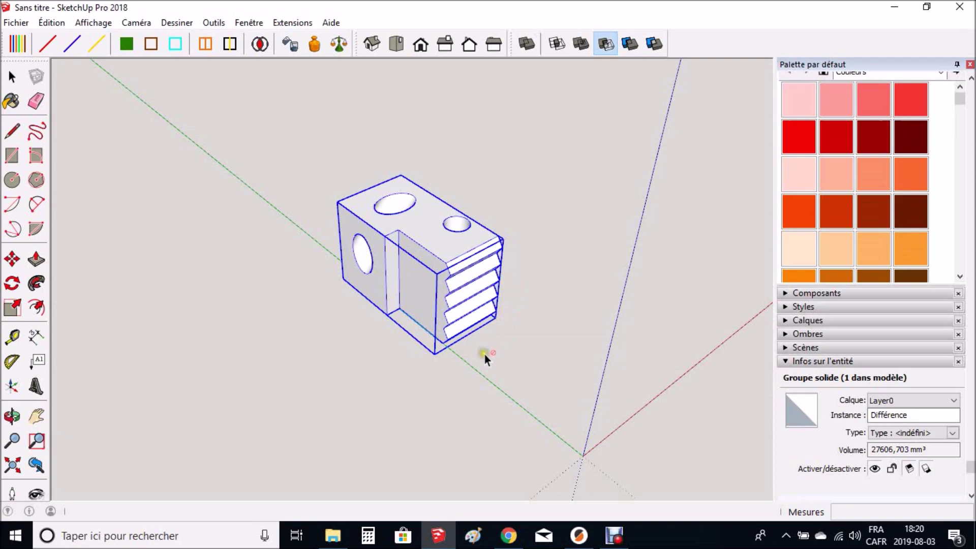
middle_click_drag(485, 358, 551, 279)
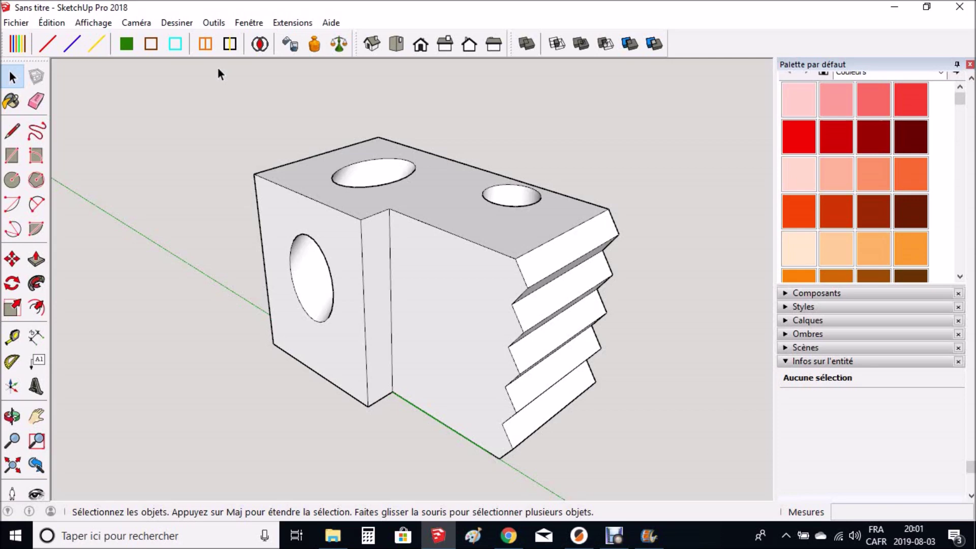
left_click(423, 207)
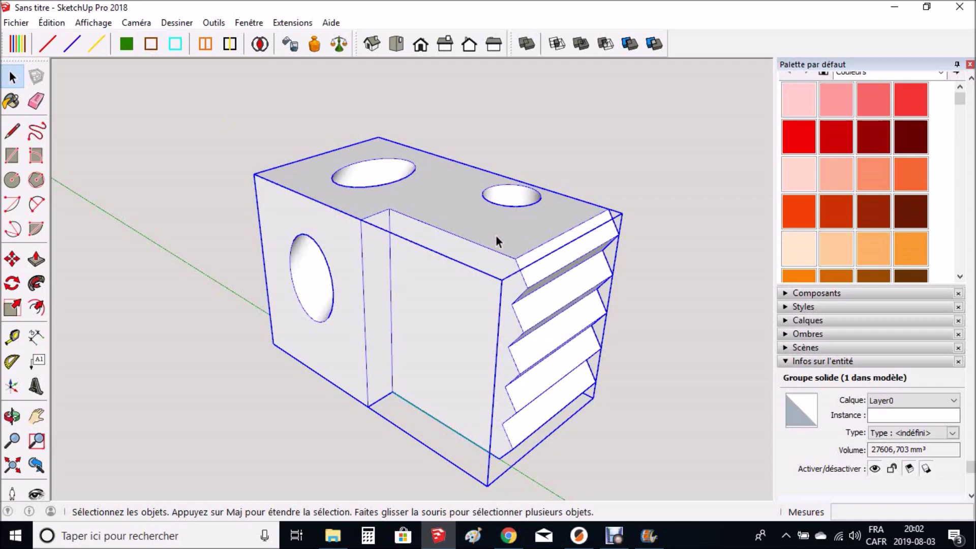
right_click(535, 224)
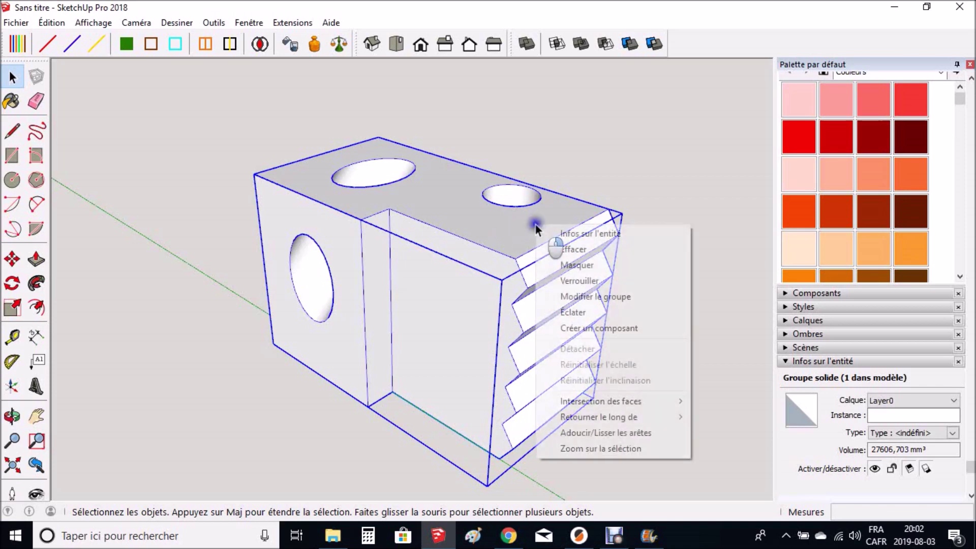
left_click(588, 315)
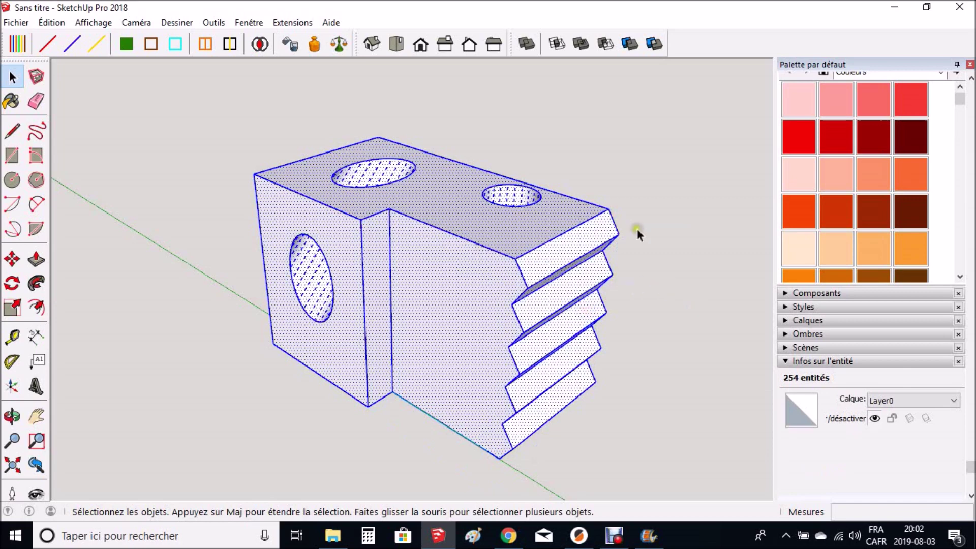
left_click(649, 255)
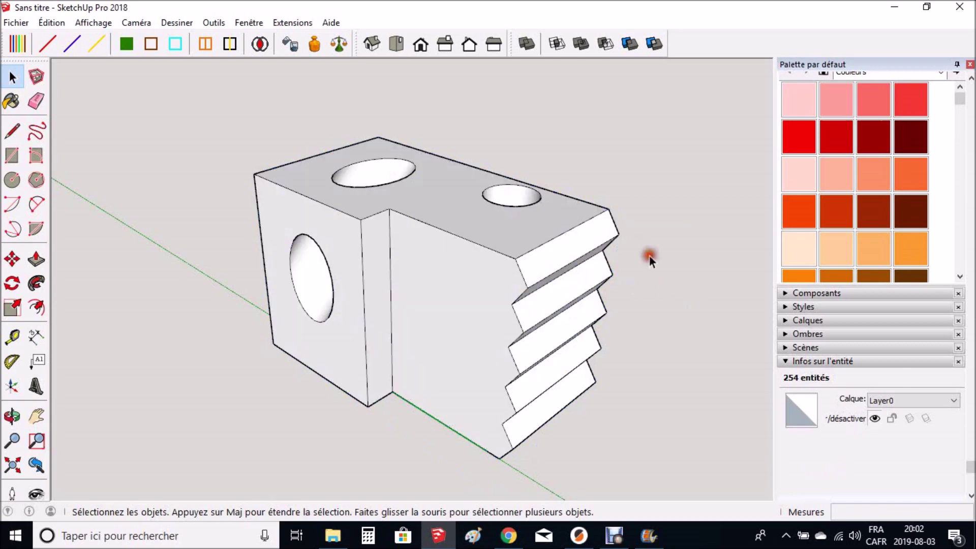
left_click(598, 238)
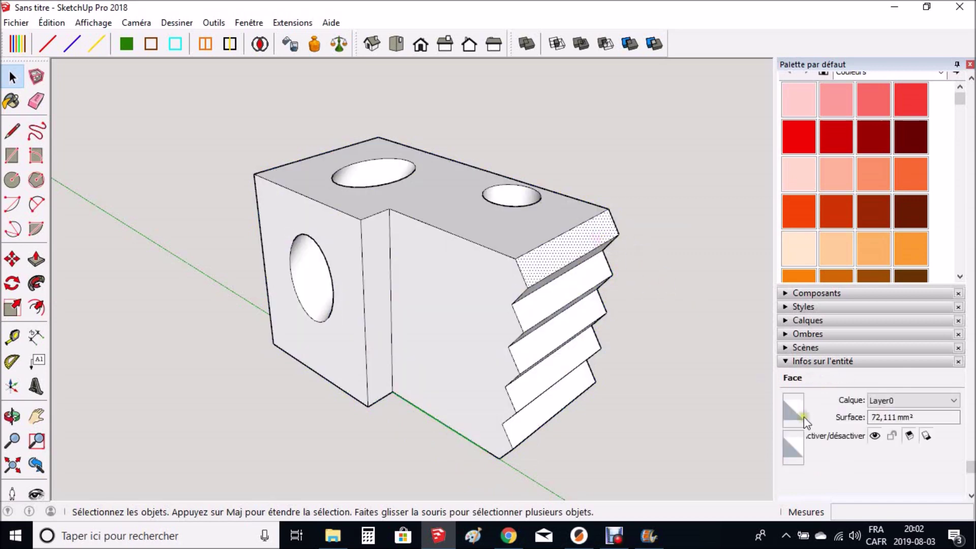
left_click(768, 391)
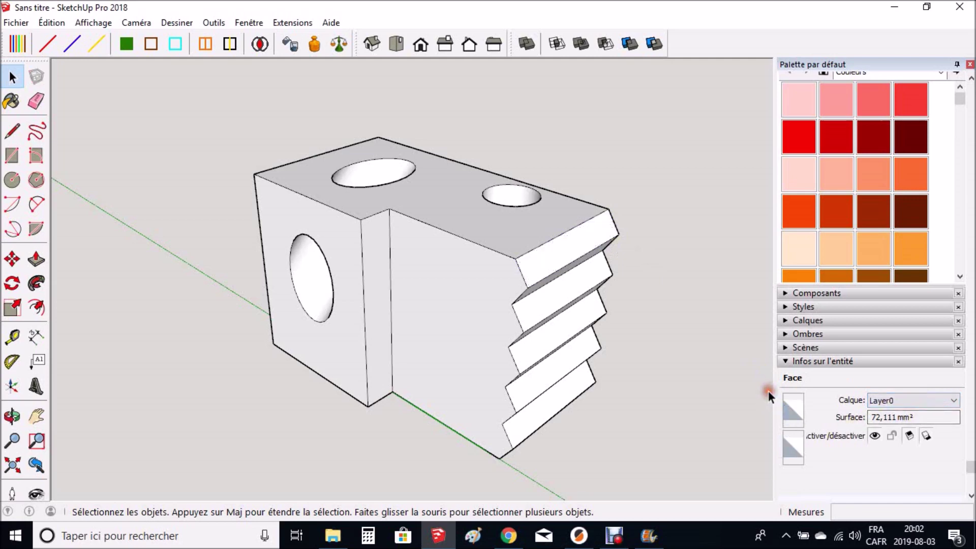
- Draw a line joining the outer tips of the uppermost and lowest teeth on the block's far side
key("l")
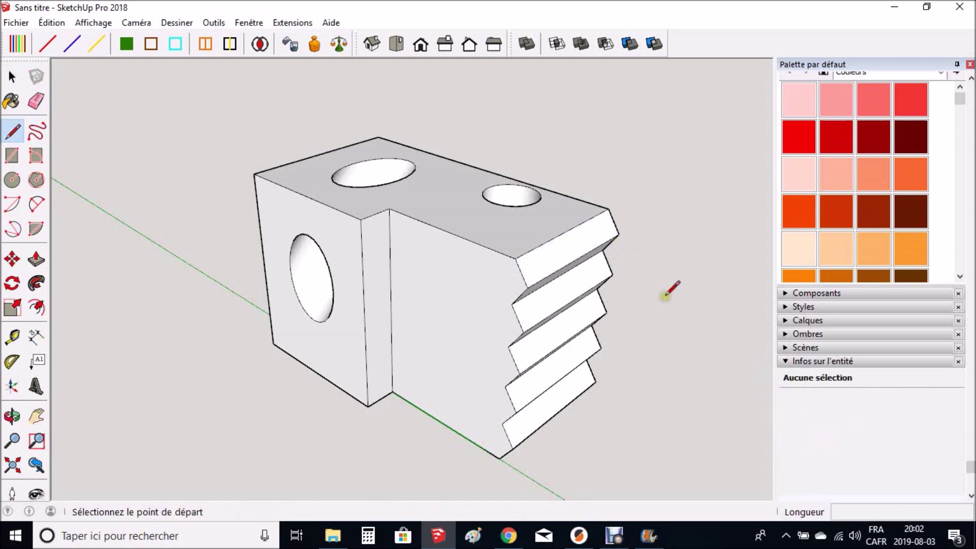
left_click(619, 235)
left_click(595, 381)
key("space")
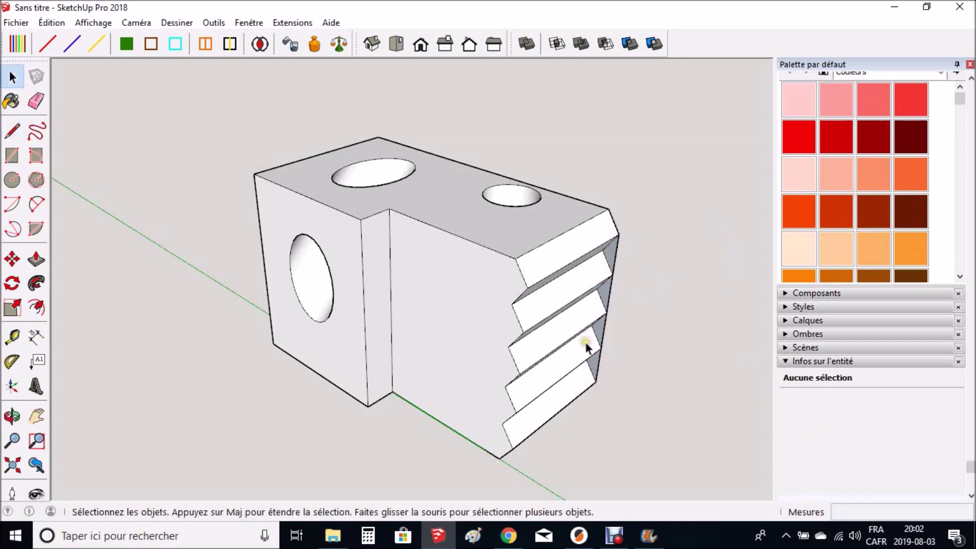
- Examine the triangular faces that close the gaps between the teeth on the block's far side
key("o")
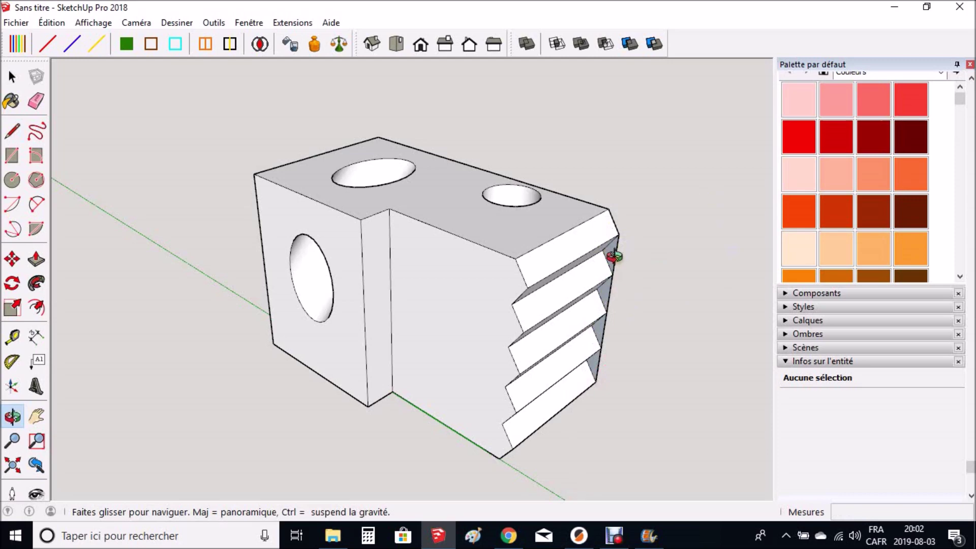
scroll(613, 257, "up", 5)
left_click_drag(650, 249, 585, 226)
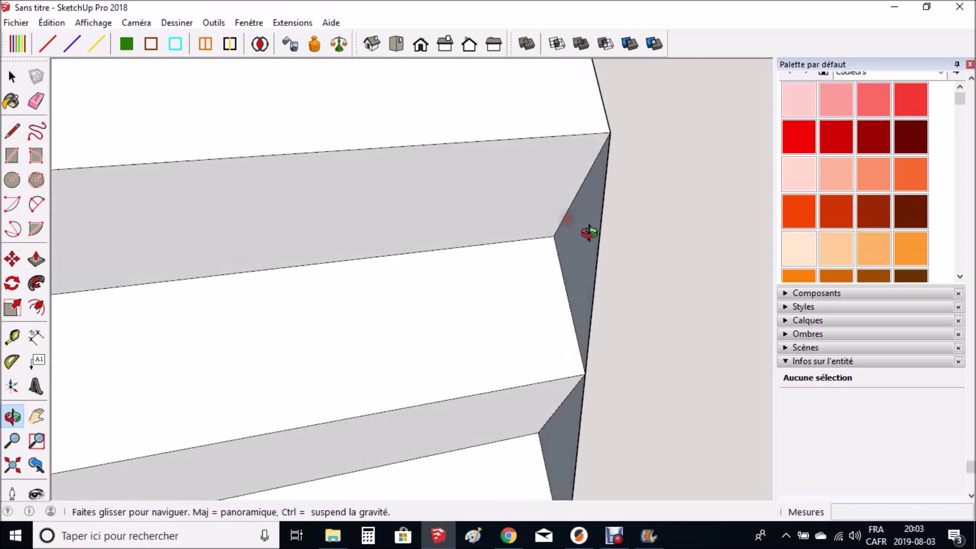
left_click_drag(599, 224, 654, 211)
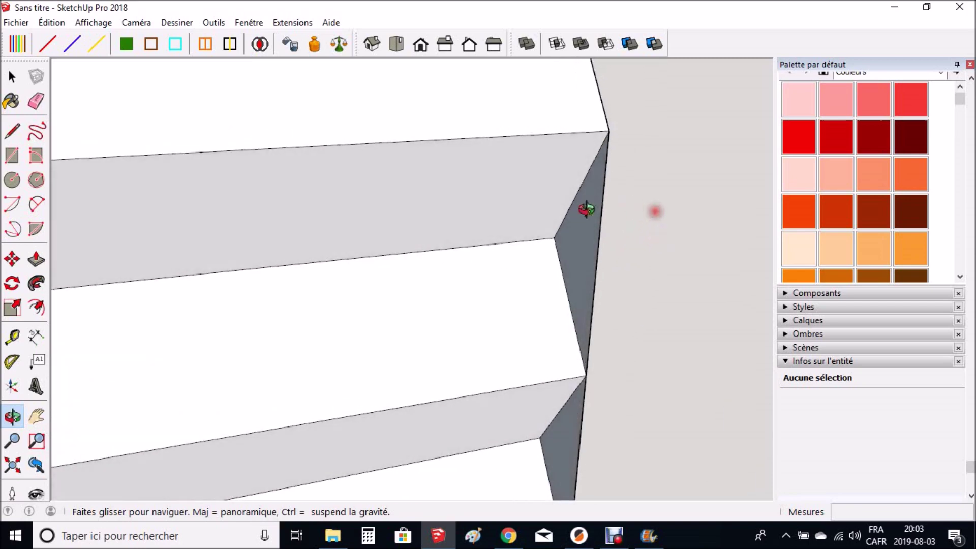
scroll(663, 182, "down", 5)
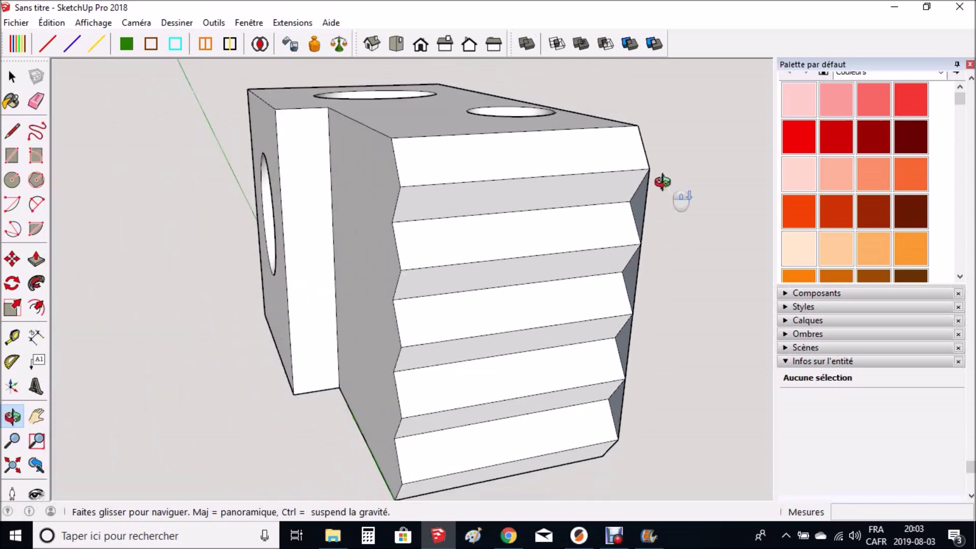
left_click_drag(663, 183, 695, 156)
left_click_drag(680, 196, 691, 212)
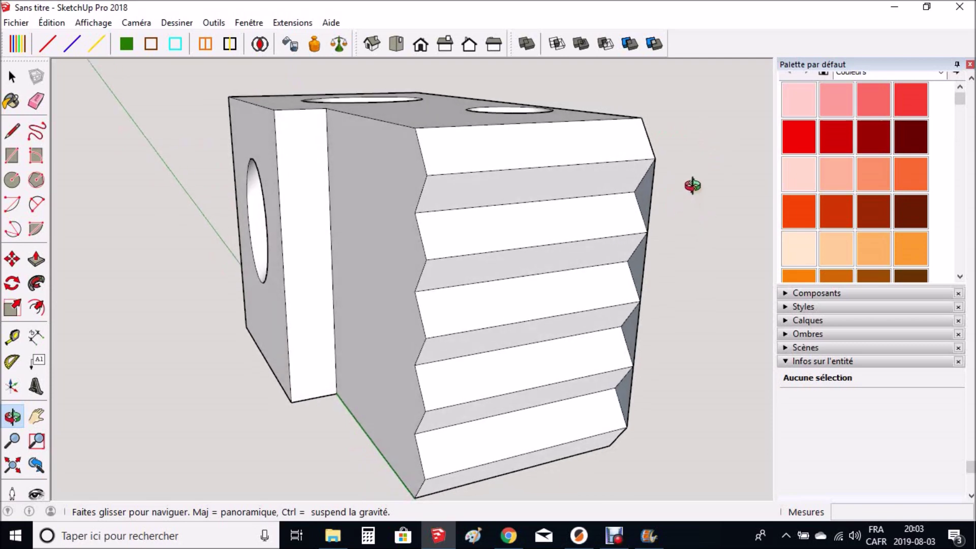
left_click_drag(688, 181, 638, 163)
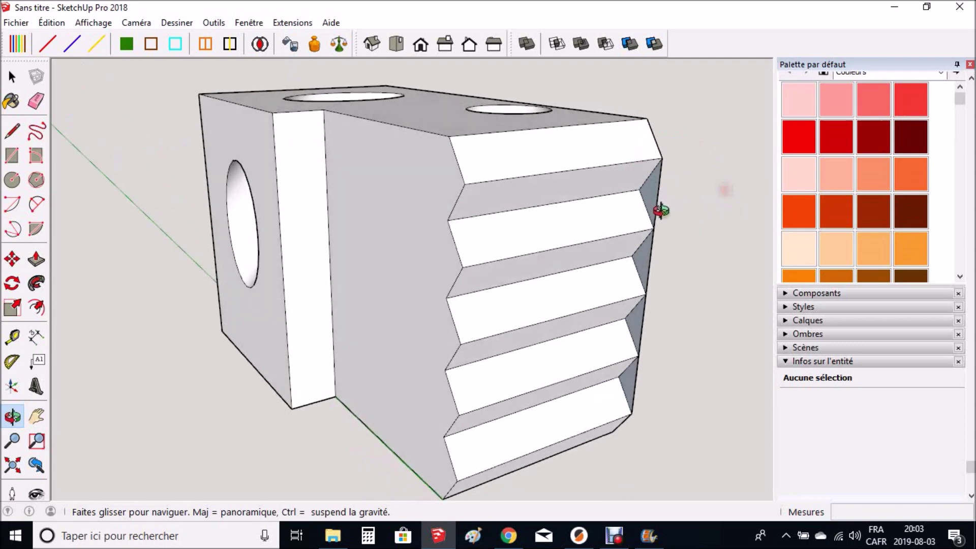
mouse_move(719, 146)
left_mouse_down()
mouse_move(727, 196)
mouse_move(717, 187)
left_mouse_up()
- Draw a line across the block's top face from the near corner above the teeth to the far long edge
key("l")
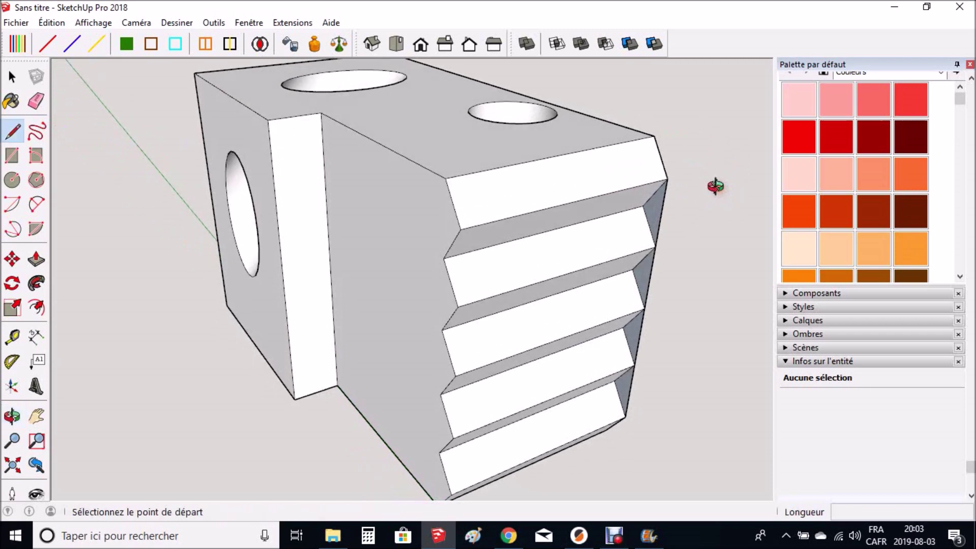
left_click(445, 179)
left_click(583, 114)
key("space")
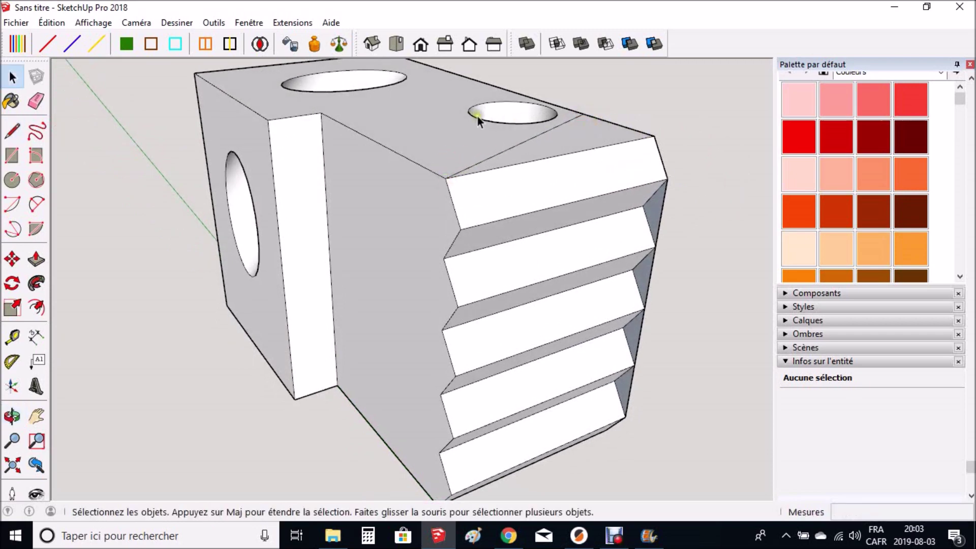
- Retrace one edge segment on the upper rim of the vertical hole to cap its opening with a face
scroll(482, 115, "up", 4)
scroll(483, 113, "down", 1)
key("o")
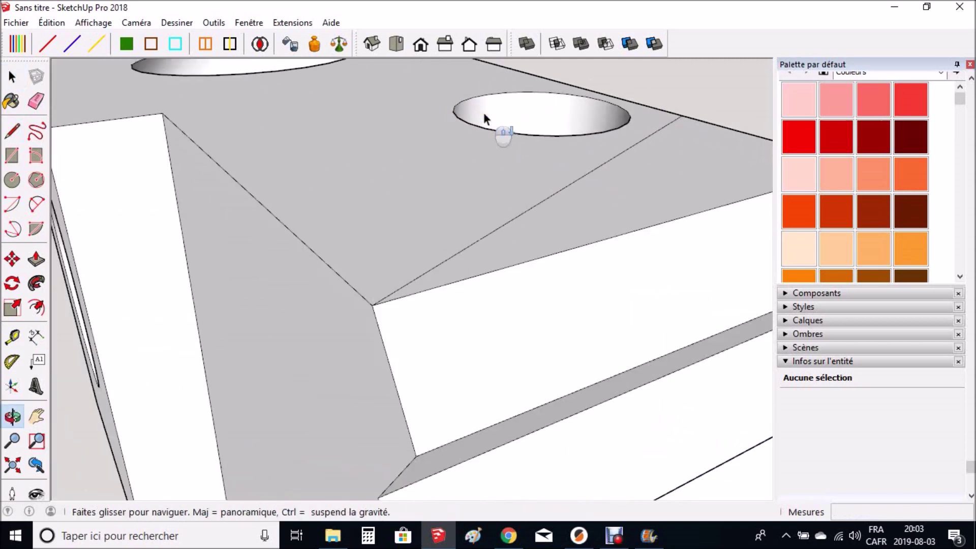
mouse_move(505, 102)
left_mouse_down()
mouse_move(538, 275)
mouse_move(522, 286)
mouse_move(463, 279)
left_mouse_up()
key("l")
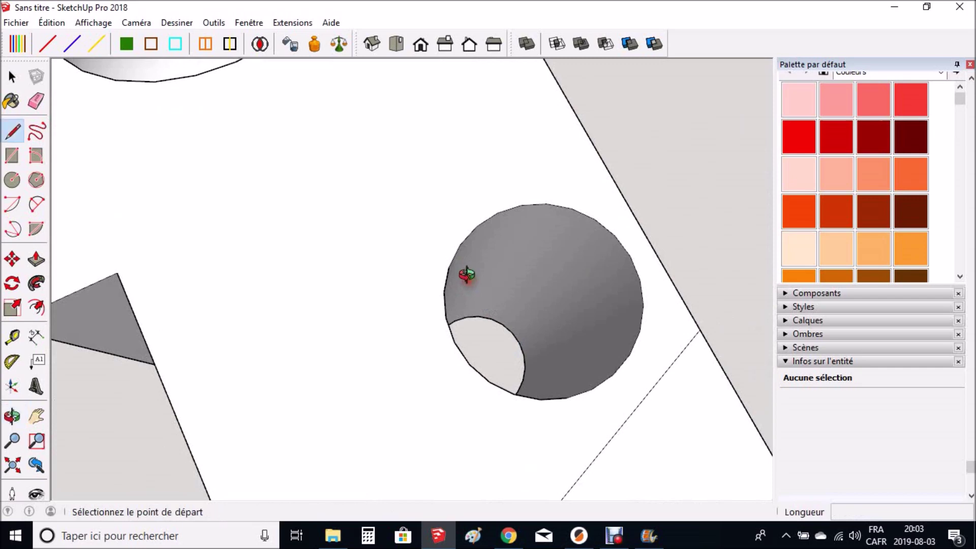
left_click(451, 273)
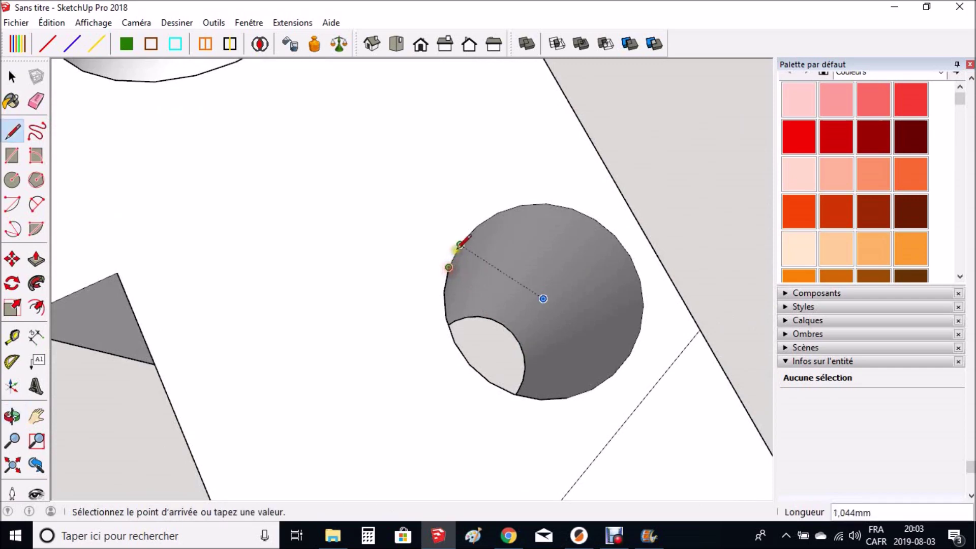
left_click(457, 249)
- Look through the vertical hole from beneath the block and select the face capping it
key("o")
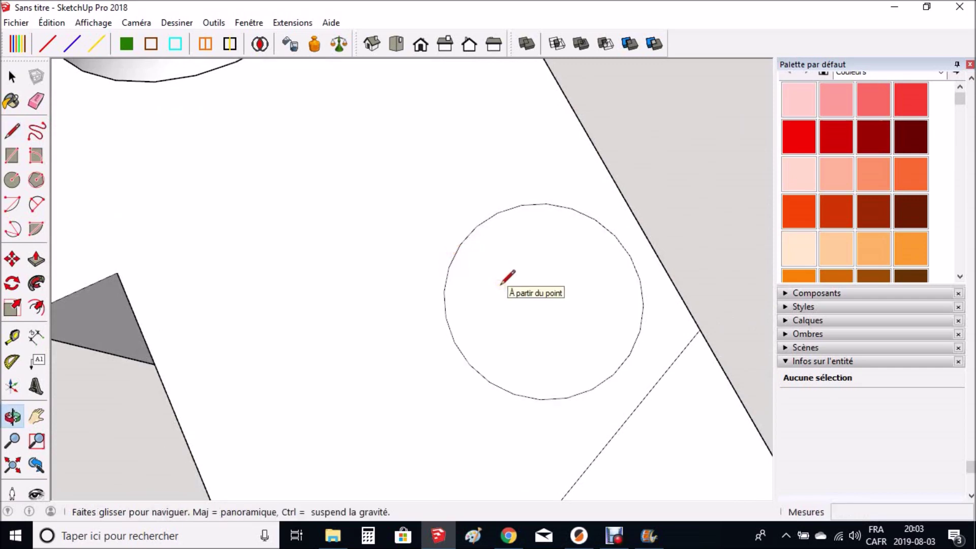
left_click_drag(558, 342, 488, 146)
scroll(488, 145, "down", 2)
scroll(488, 146, "down", 4)
left_click_drag(556, 233, 457, 257)
key("space")
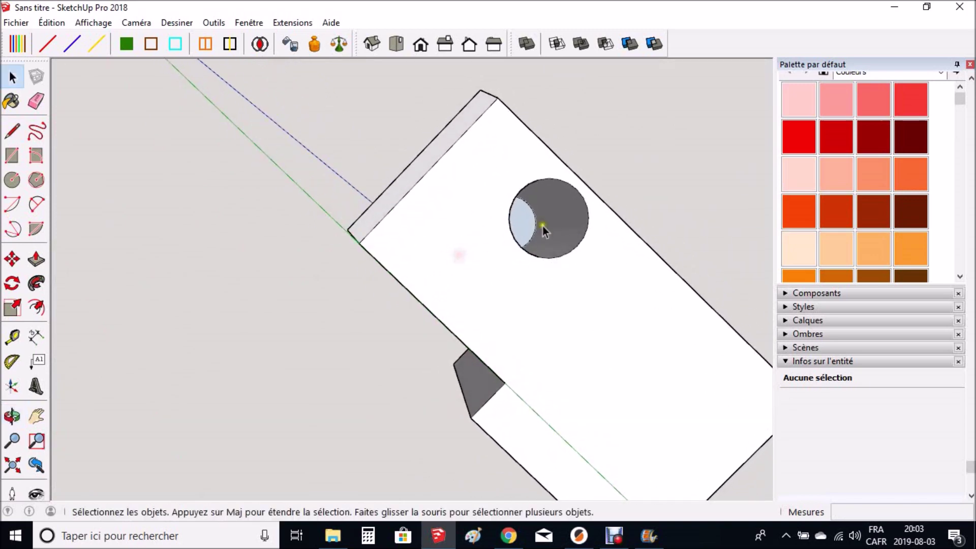
left_click(526, 224)
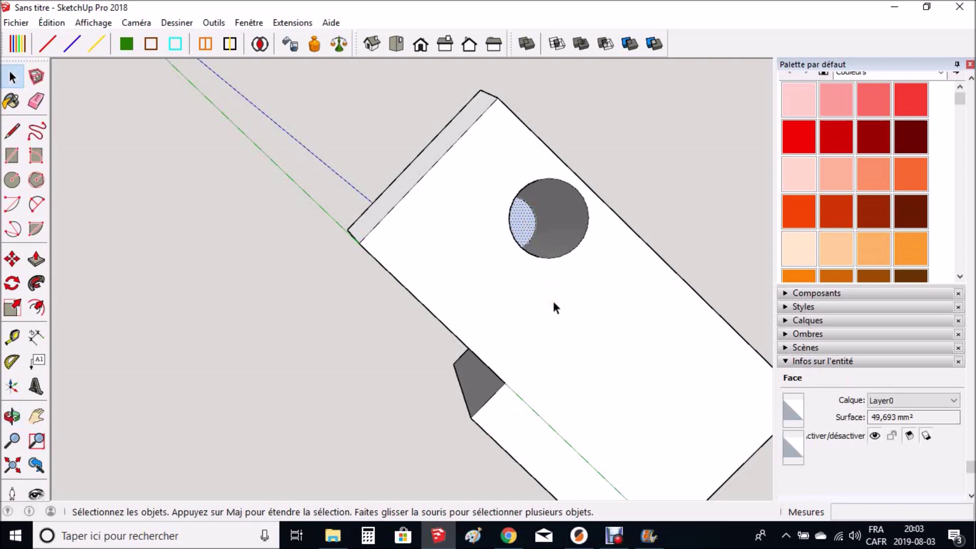
- Select the entire block geometry and make it a group
key("o")
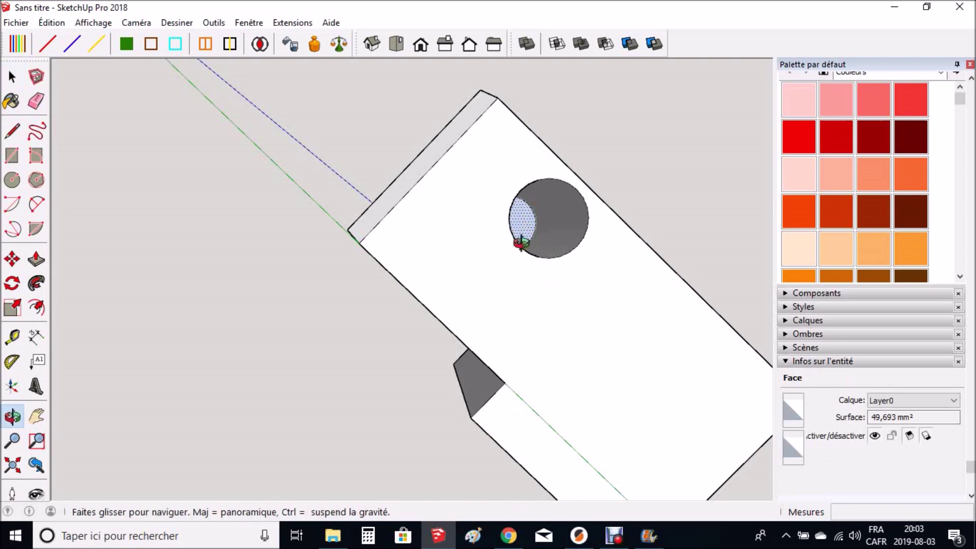
left_click_drag(382, 137, 385, 304)
key("space")
left_click_drag(199, 122, 621, 495)
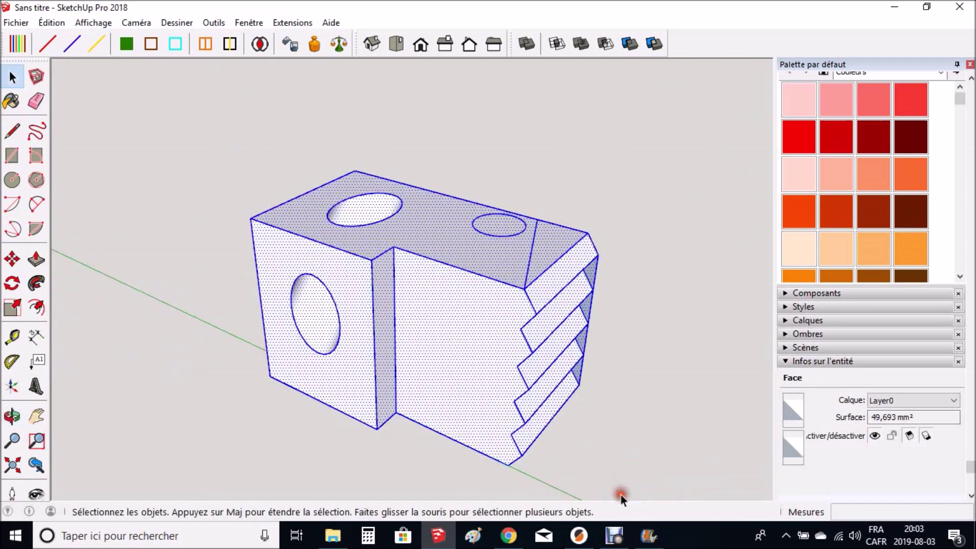
right_click(457, 328)
left_click(502, 194)
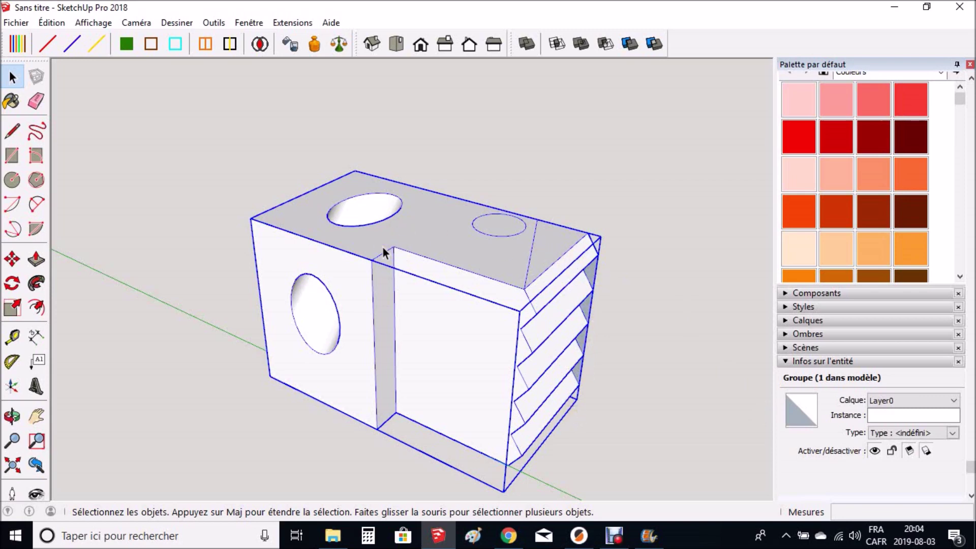
- Run the Analyses tool on the block group and remove the coplanar-face edge on its top face
scroll(534, 120, "down", 2)
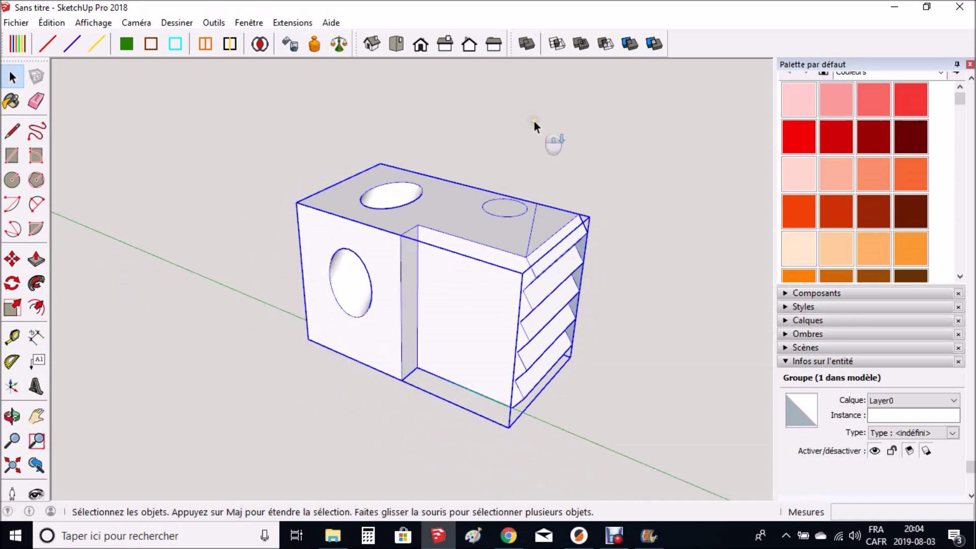
left_click(603, 173)
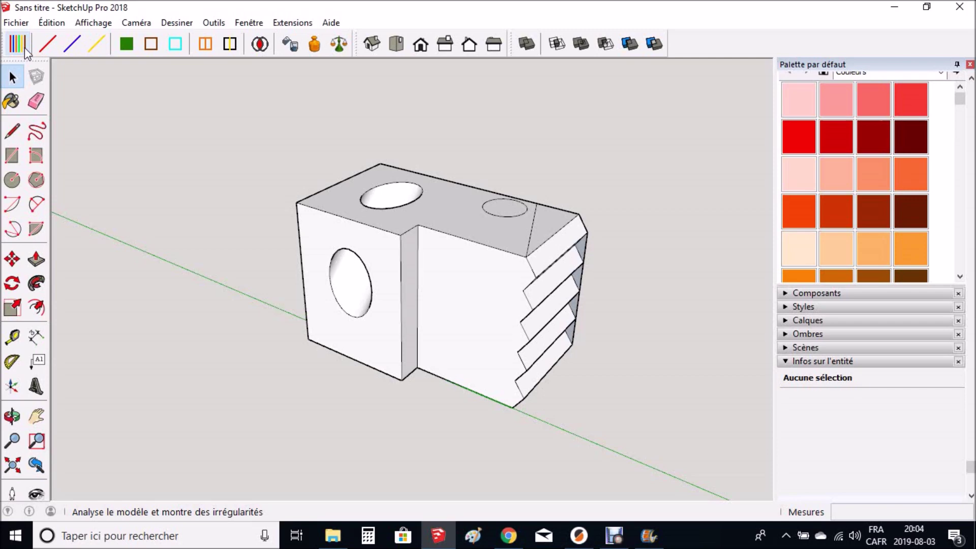
left_click(392, 208)
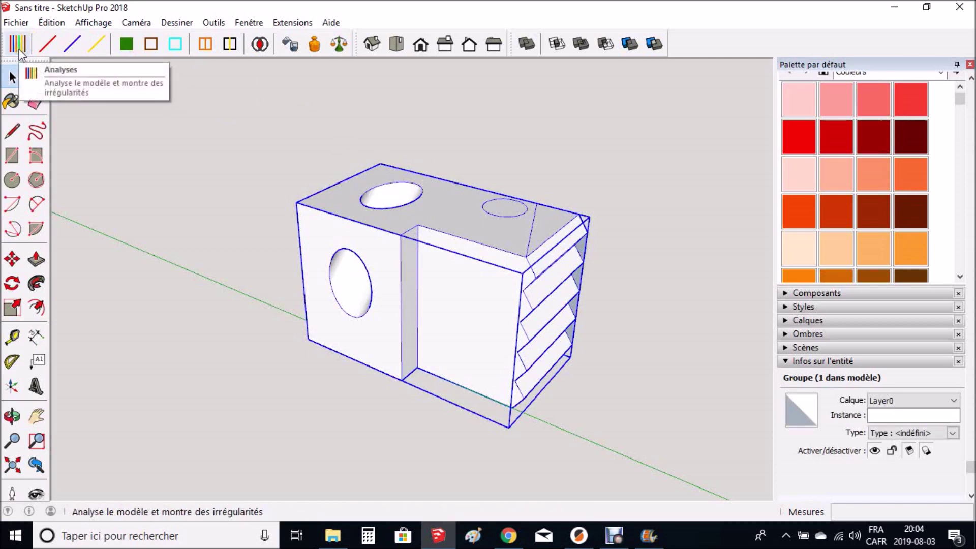
left_click(19, 50)
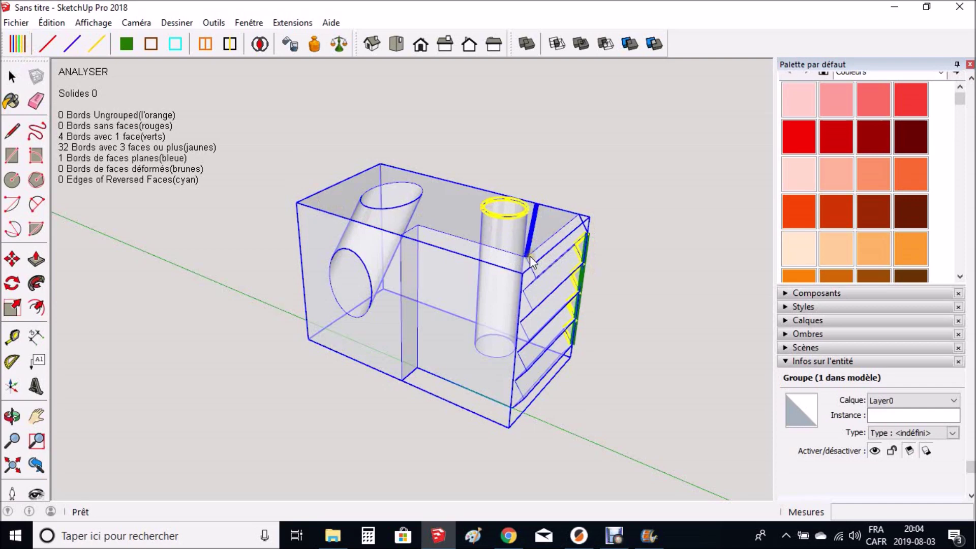
left_click(73, 45)
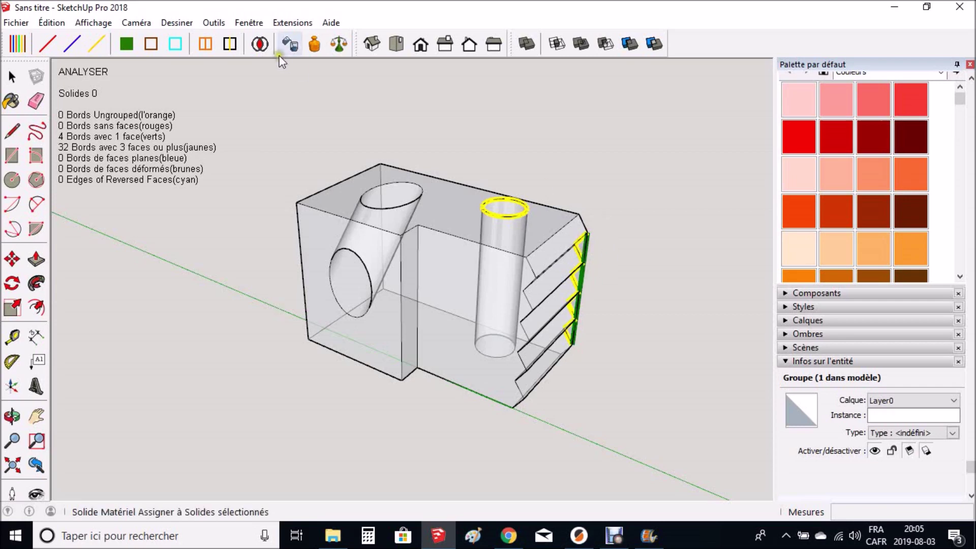
- Try the repair for single-face edges on the toothed side, and remove the edges without faces
left_click(126, 44)
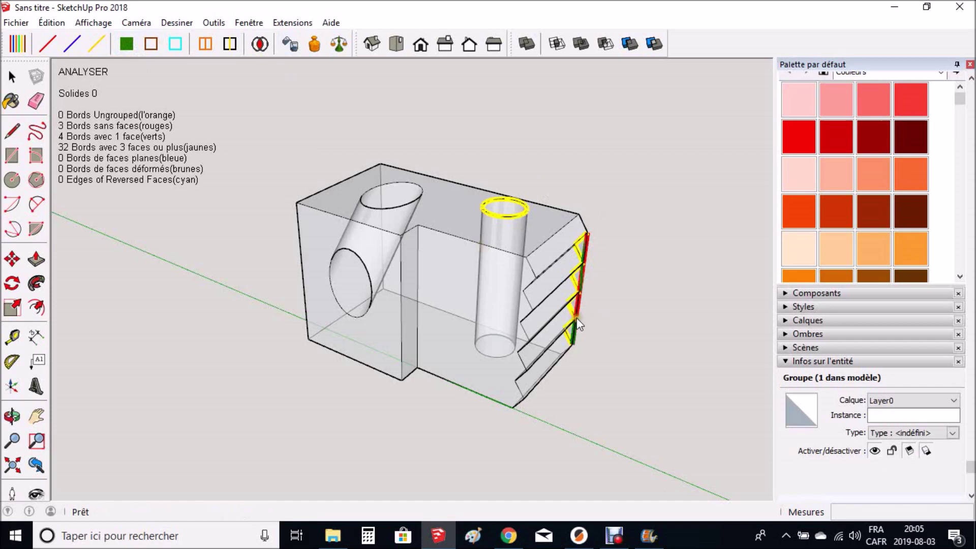
scroll(577, 319, "up", 5)
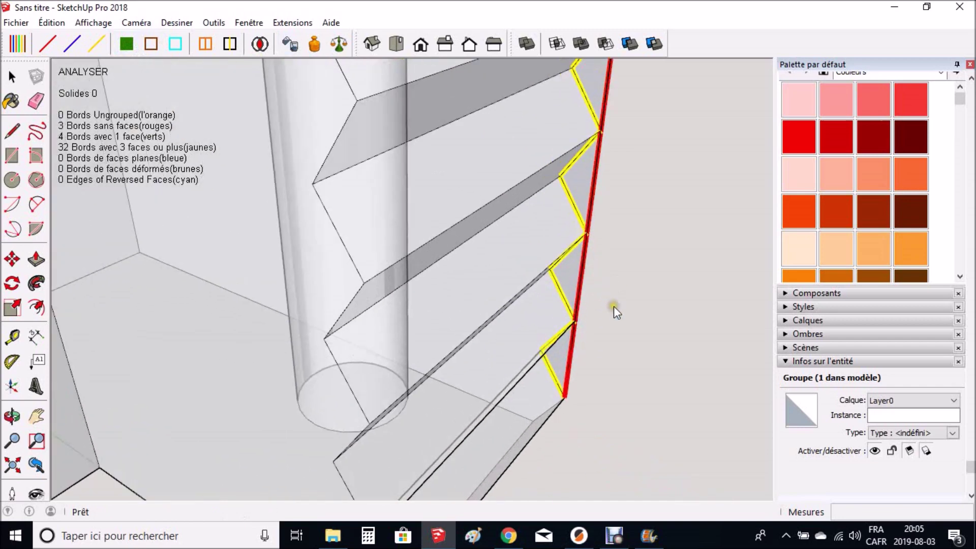
scroll(615, 306, "down", 5)
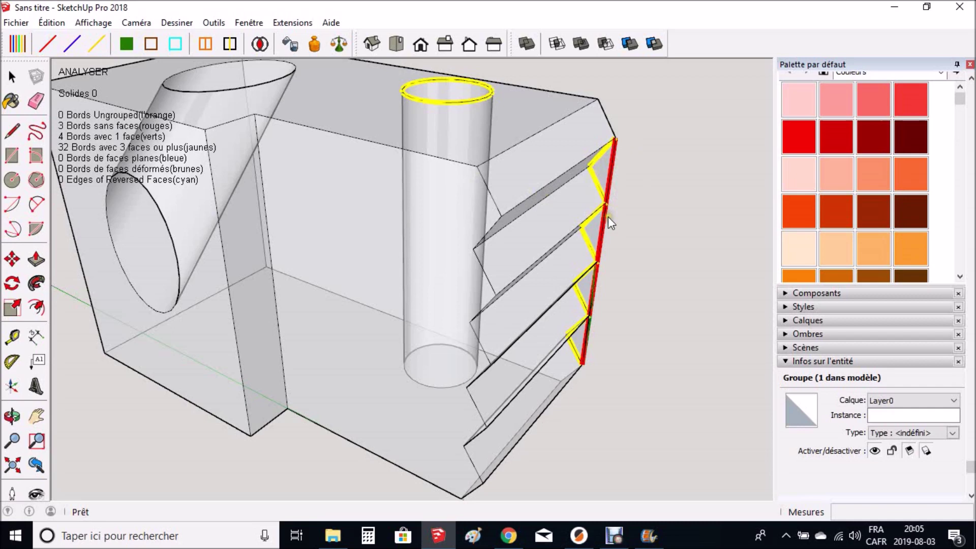
left_click(47, 44)
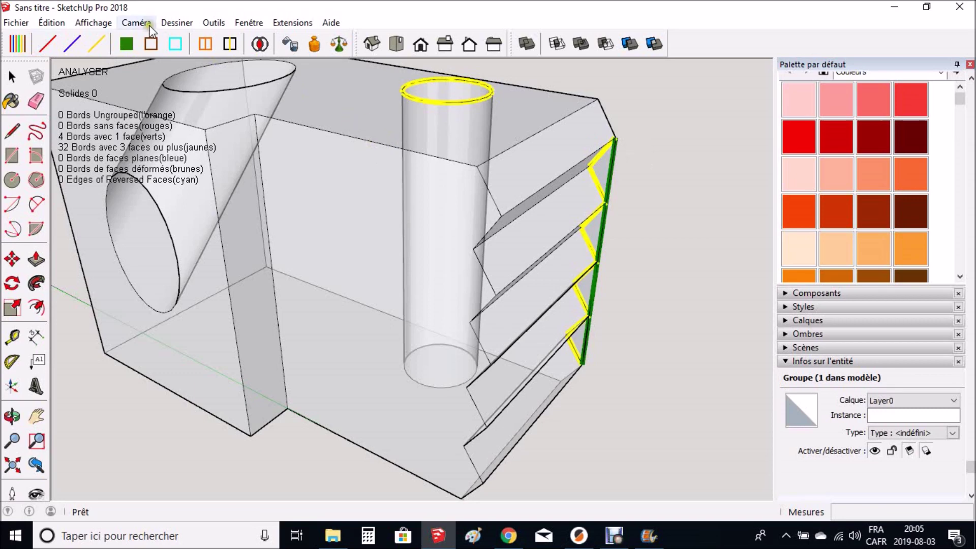
- Delete the group's interior faces and the remaining edges without faces to make it a solid
left_click(100, 40)
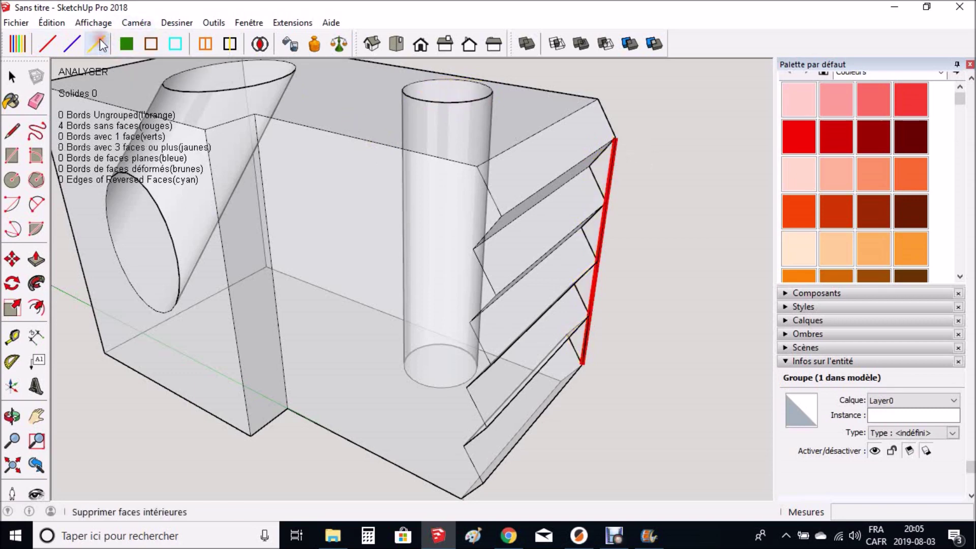
left_click(50, 44)
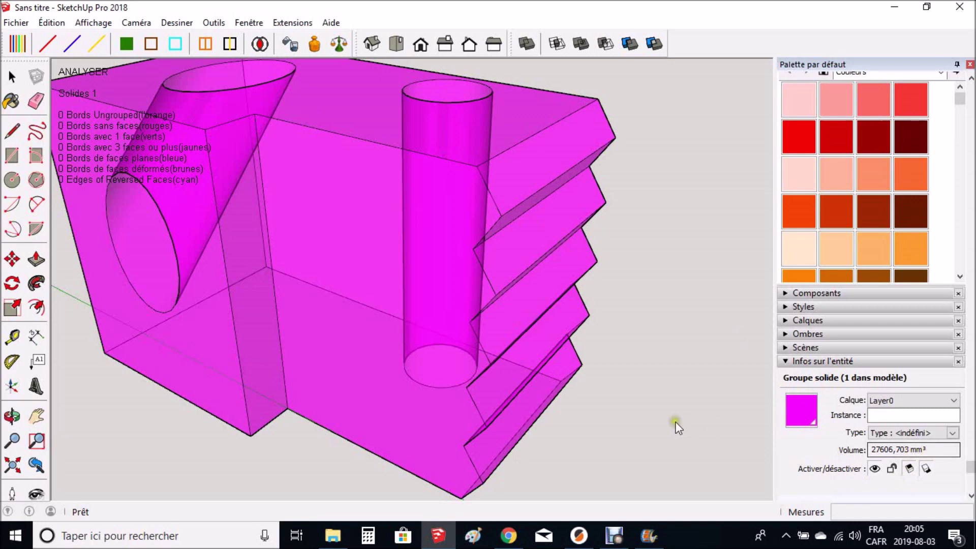
scroll(692, 330, "down", 3)
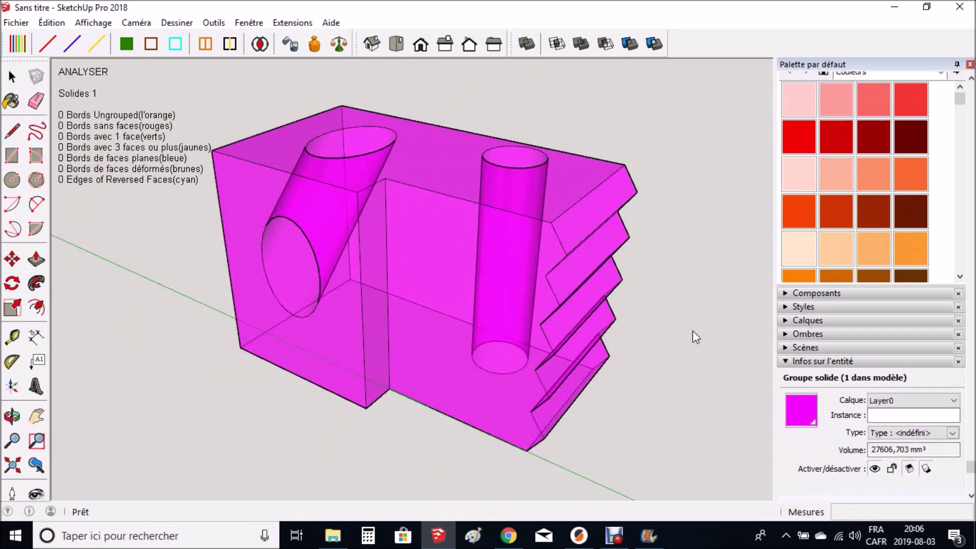
- Examine the repaired block from several angles, leave the analysis display and select the block group
key("o")
left_click_drag(697, 196, 525, 232)
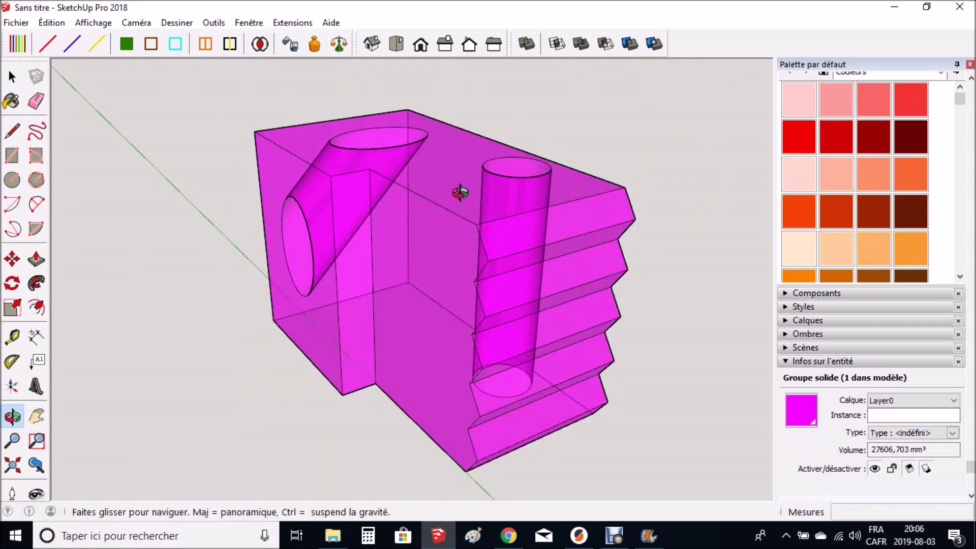
left_click_drag(412, 254, 547, 222)
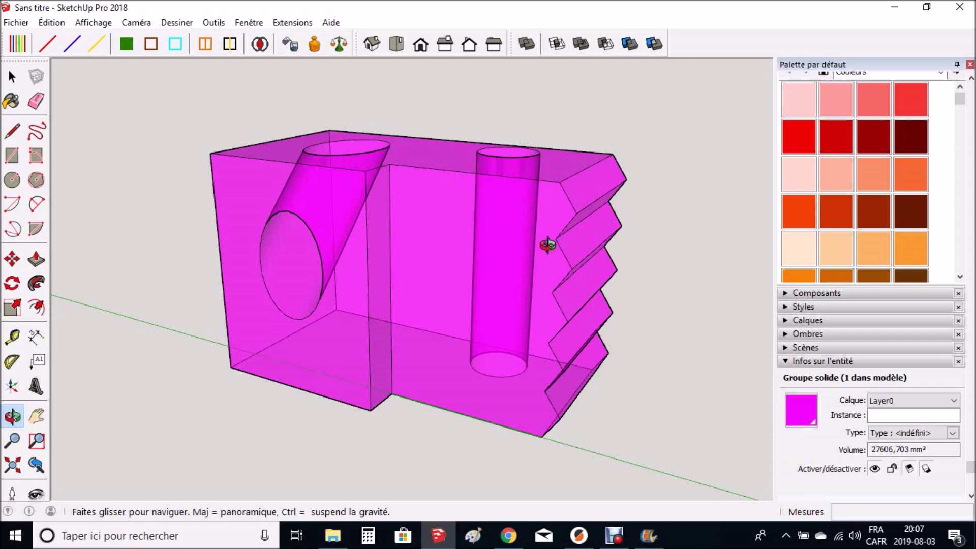
left_click_drag(518, 285, 612, 220)
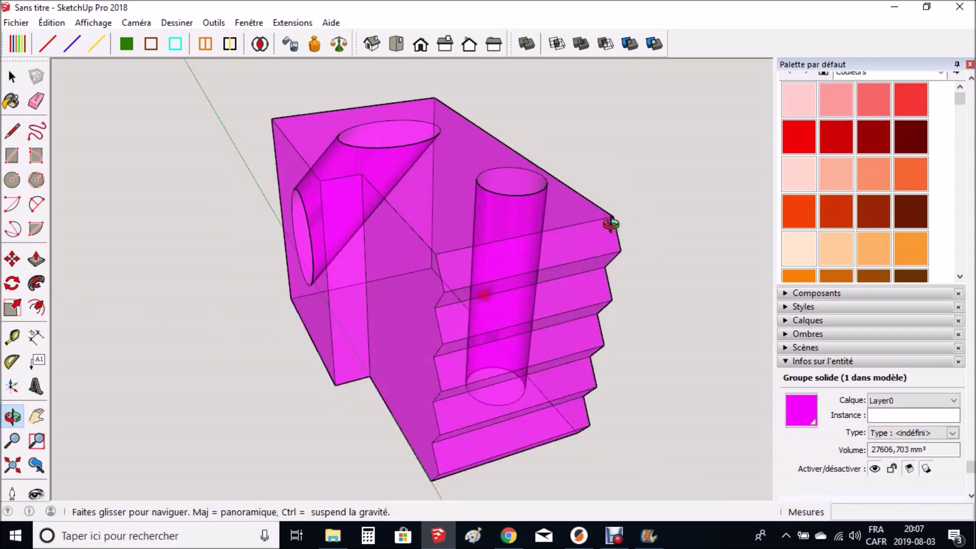
left_click_drag(432, 318, 544, 288)
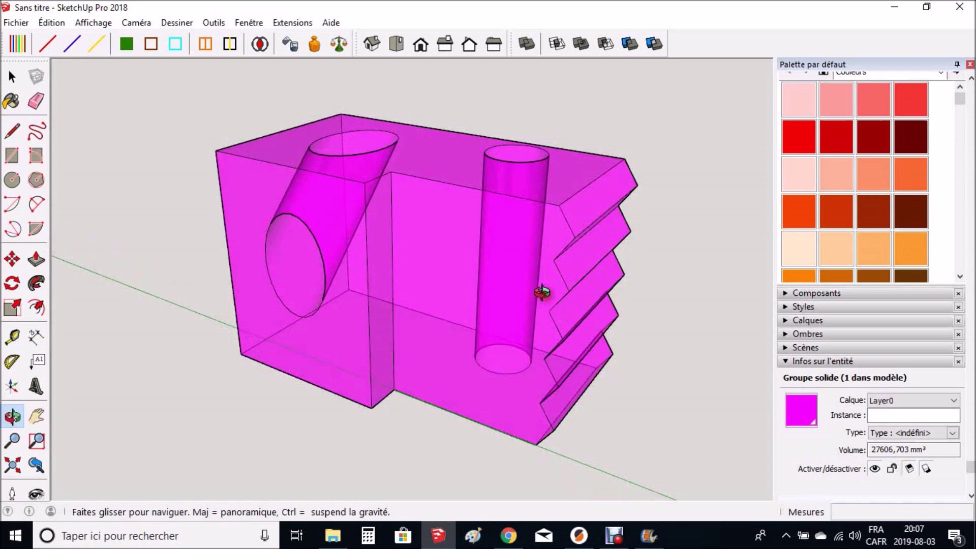
mouse_move(675, 325)
left_mouse_down()
mouse_move(677, 277)
mouse_move(682, 342)
mouse_move(672, 343)
left_mouse_up()
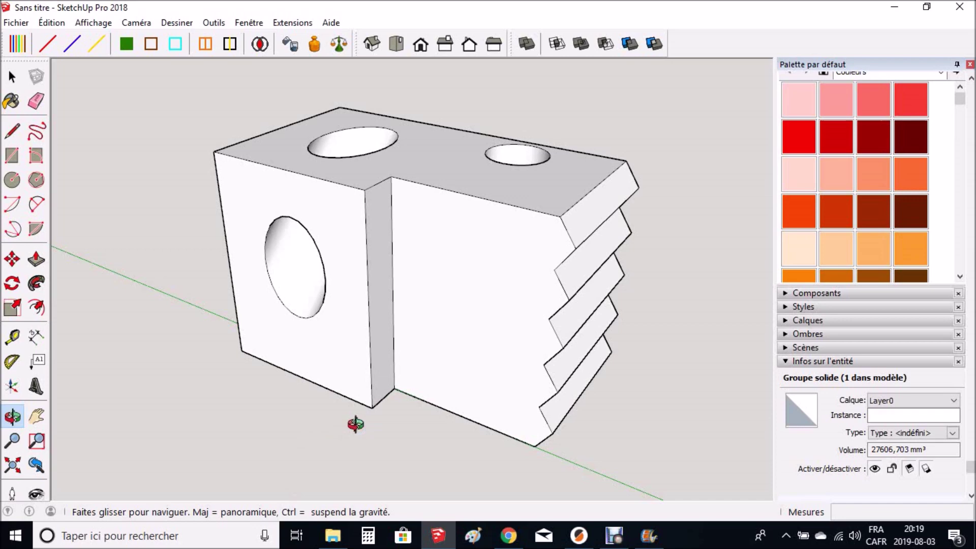
key("space")
left_click(472, 331)
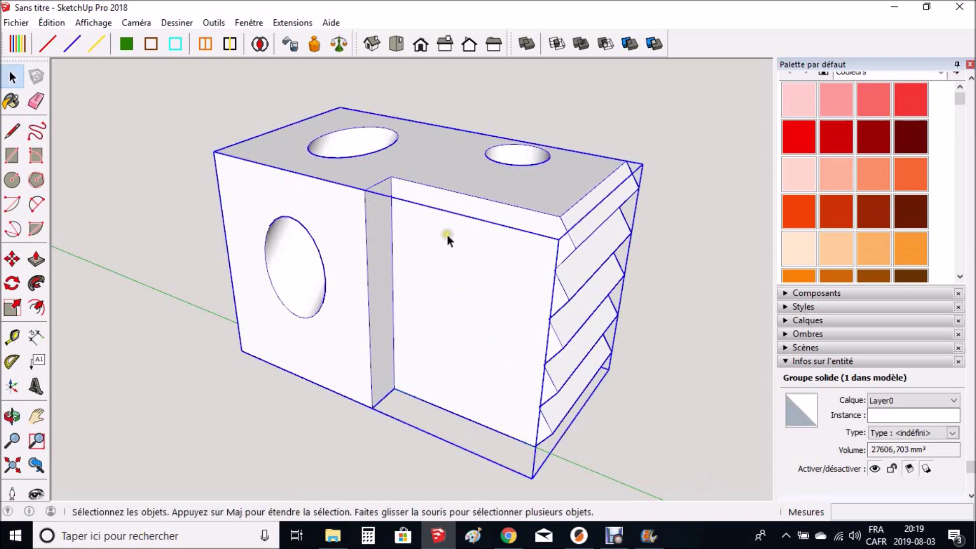
- Run the analysis on the block group again to check for remaining geometry errors, then leave the display and reselect the group
left_click(18, 45)
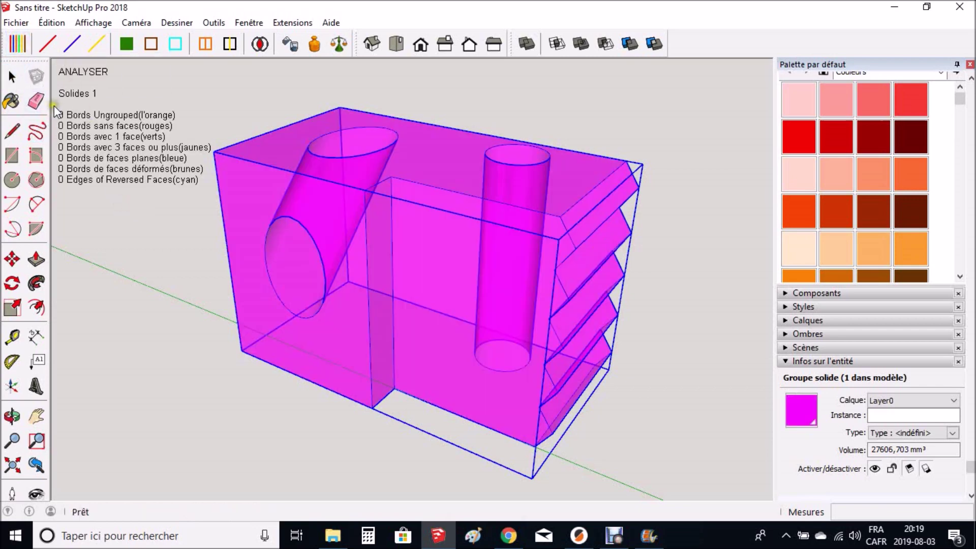
left_click(147, 218)
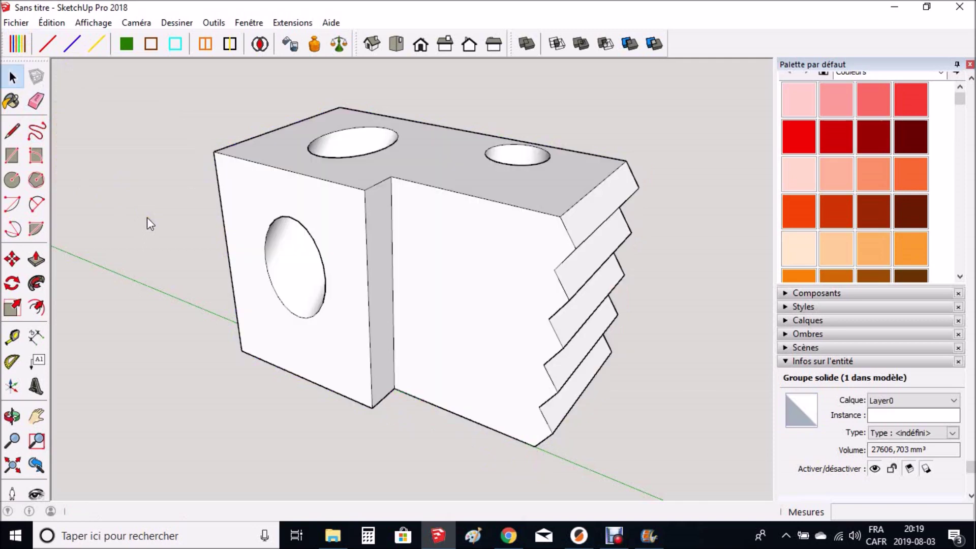
left_click(469, 252)
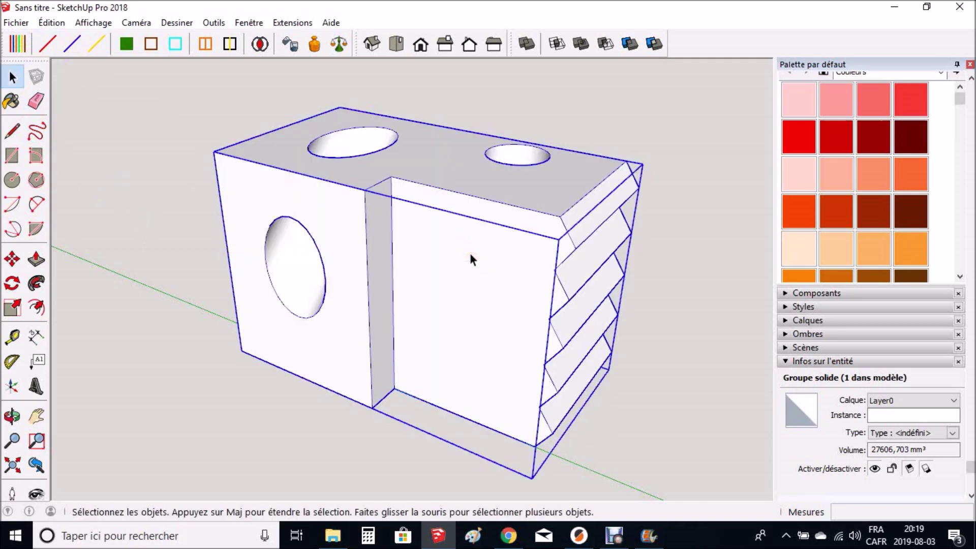
- Export only the selected block group as an ASCII STL in model units to the export stl folder, overwriting cours de sketchup.stl
left_click(15, 23)
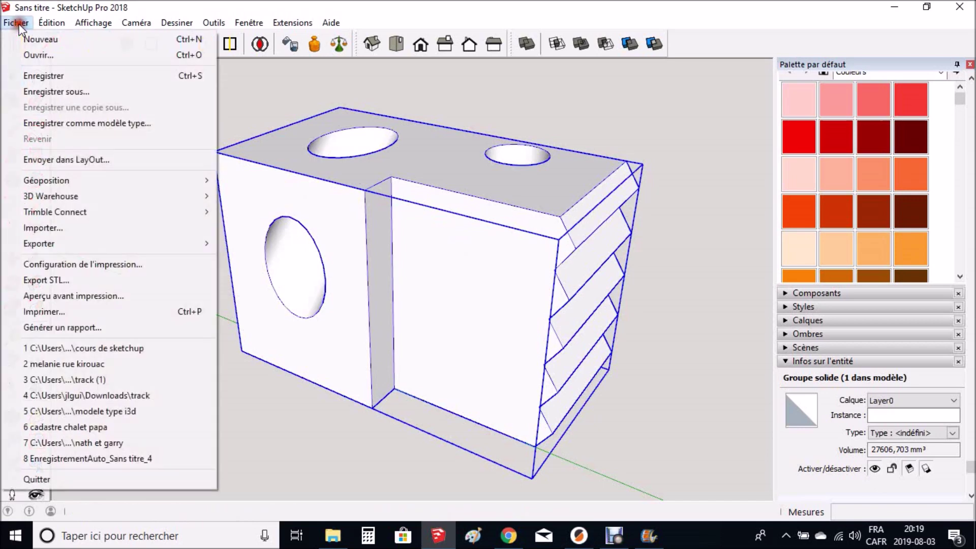
left_click(66, 279)
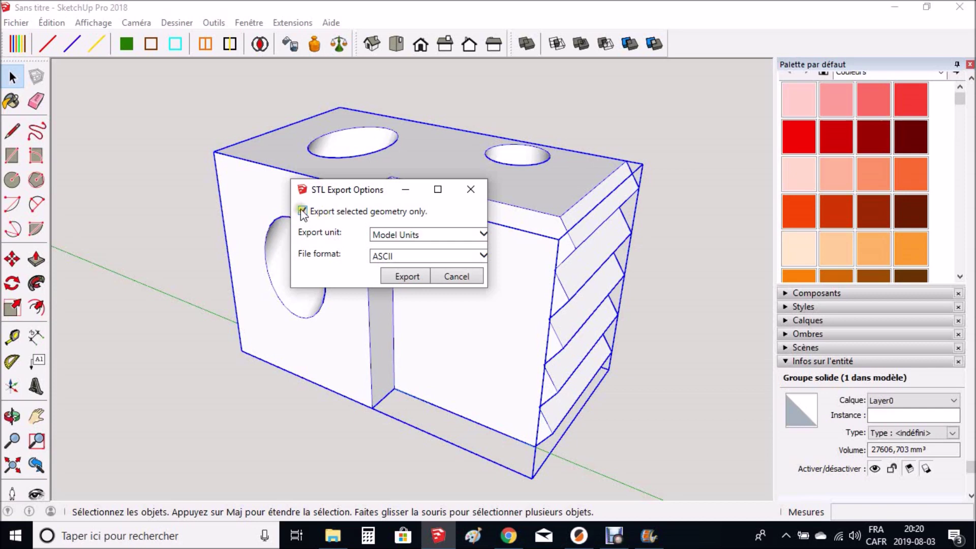
left_click(407, 276)
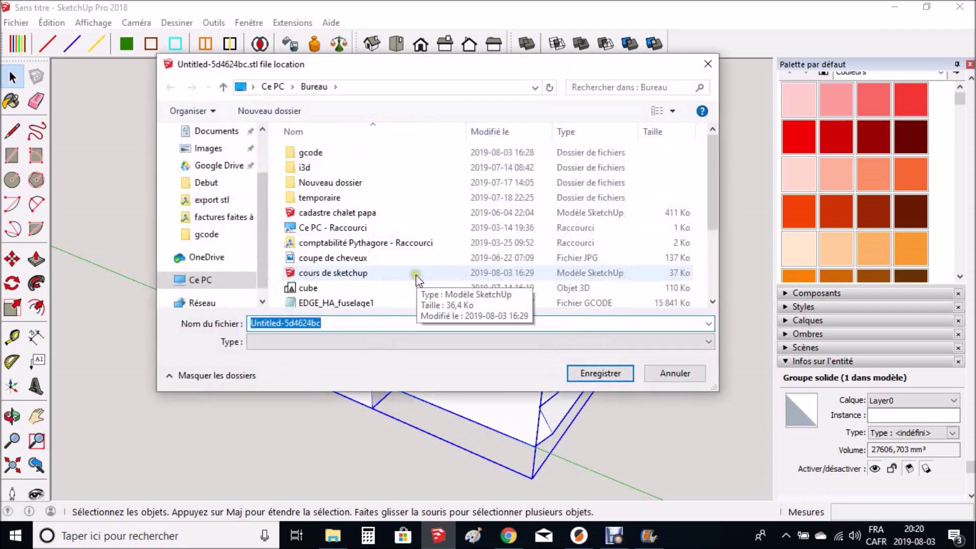
left_click(211, 200)
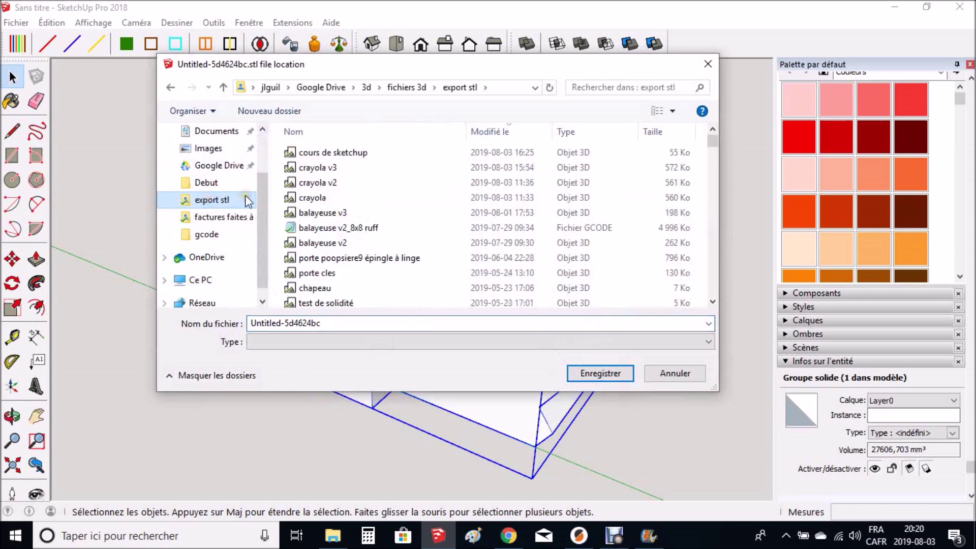
left_click(338, 324)
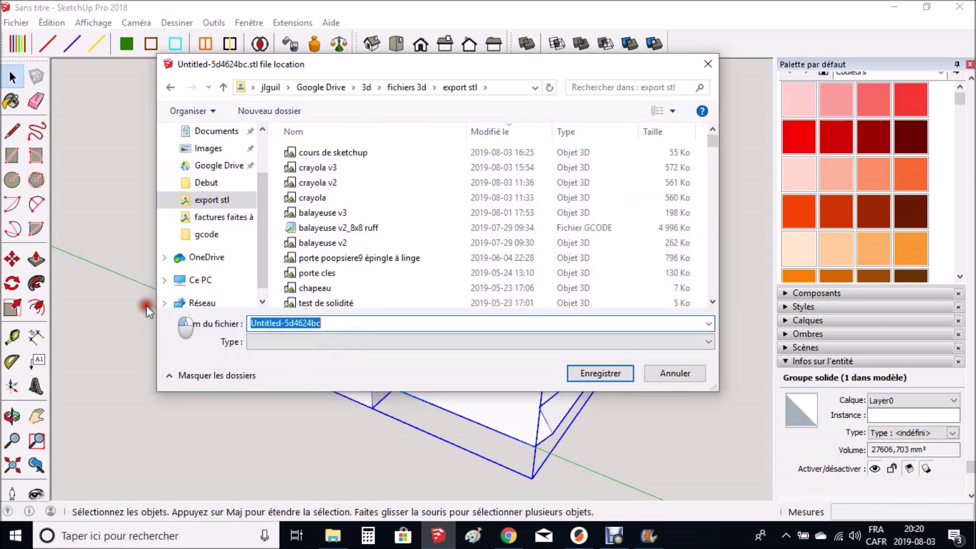
left_click(325, 155)
left_click(594, 374)
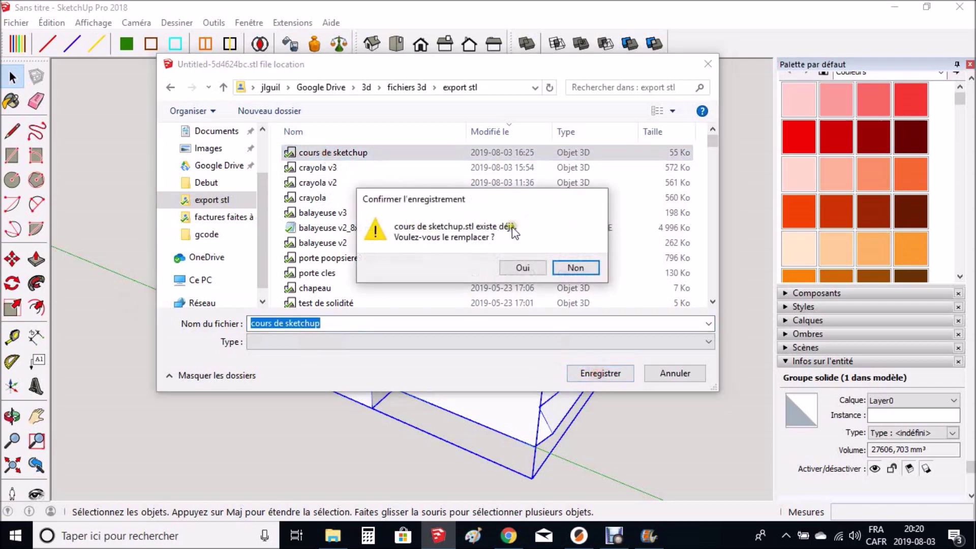
left_click(519, 270)
key("Return")
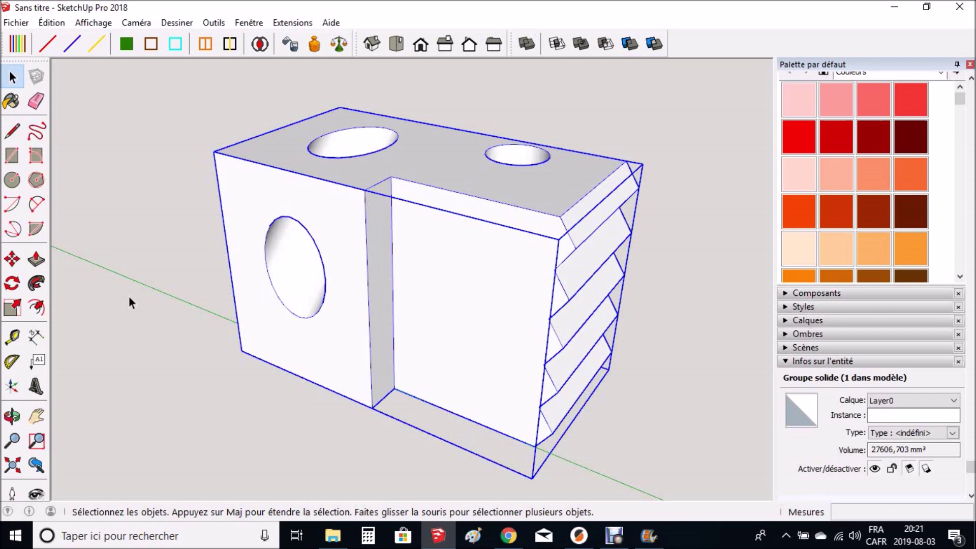
scroll(210, 230, "down", 1)
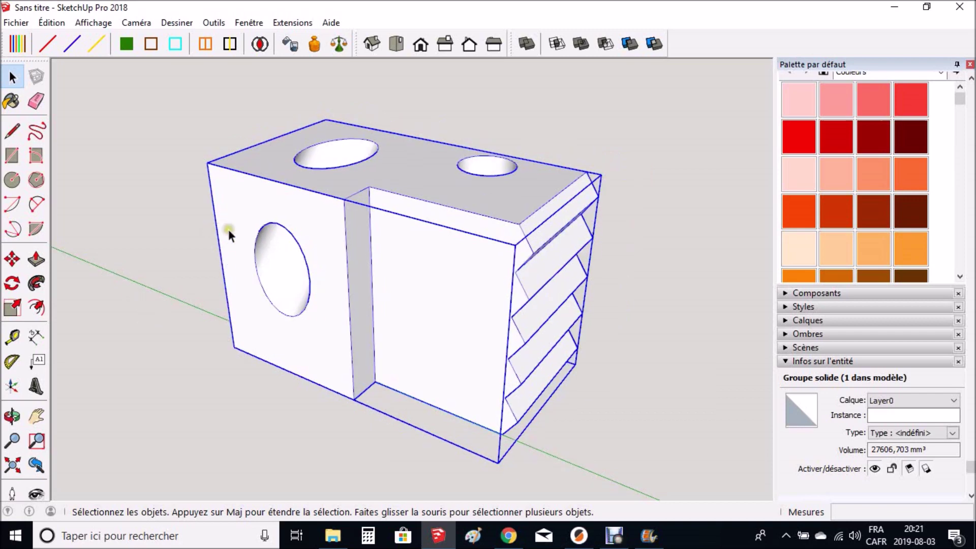